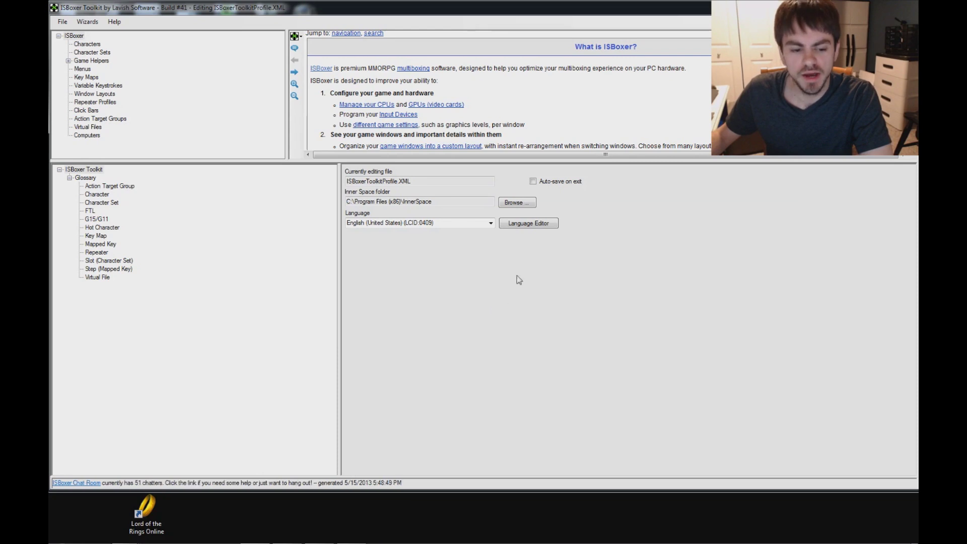
Add Lord of the Rings Online to Inner Space from its desktop shortcut and check its default profile in the game list
mouse_move(801, 531)
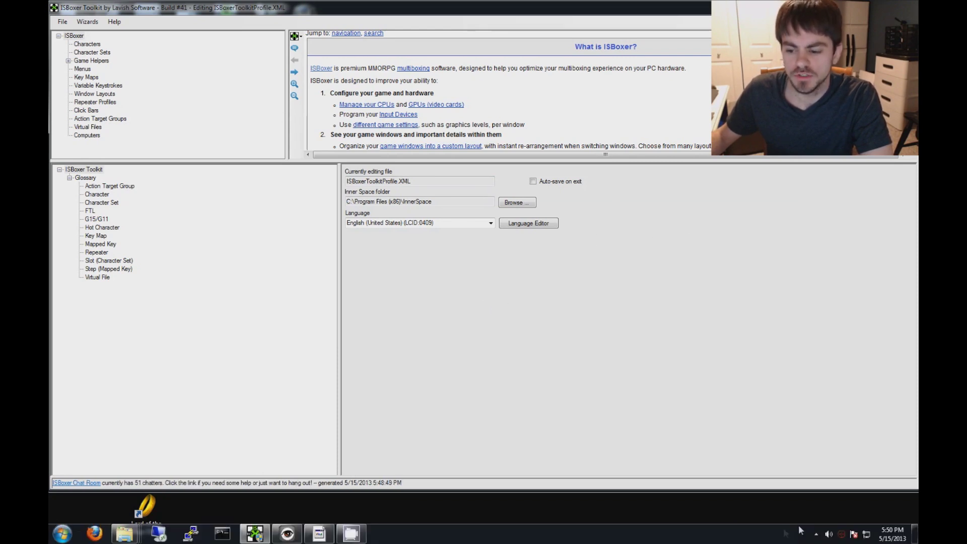
right_click(842, 536)
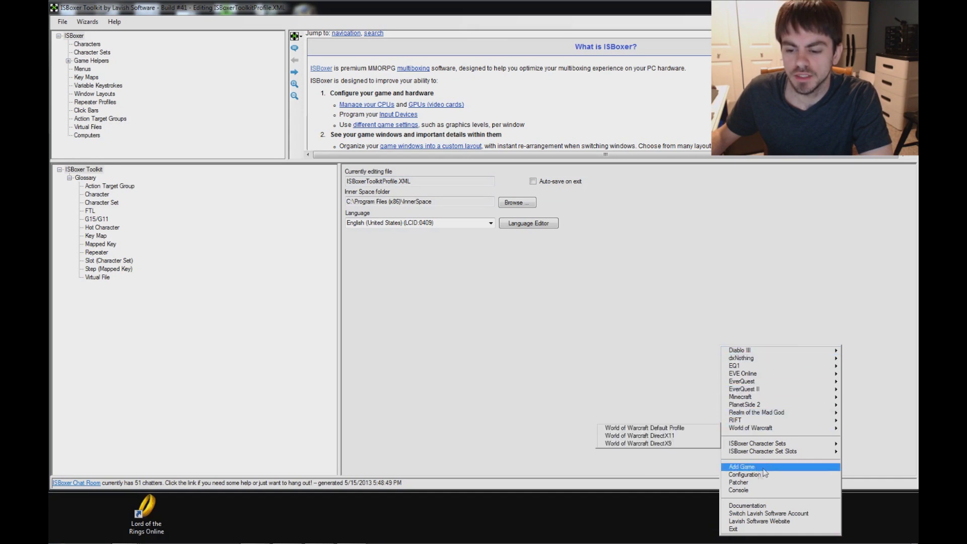
click(736, 468)
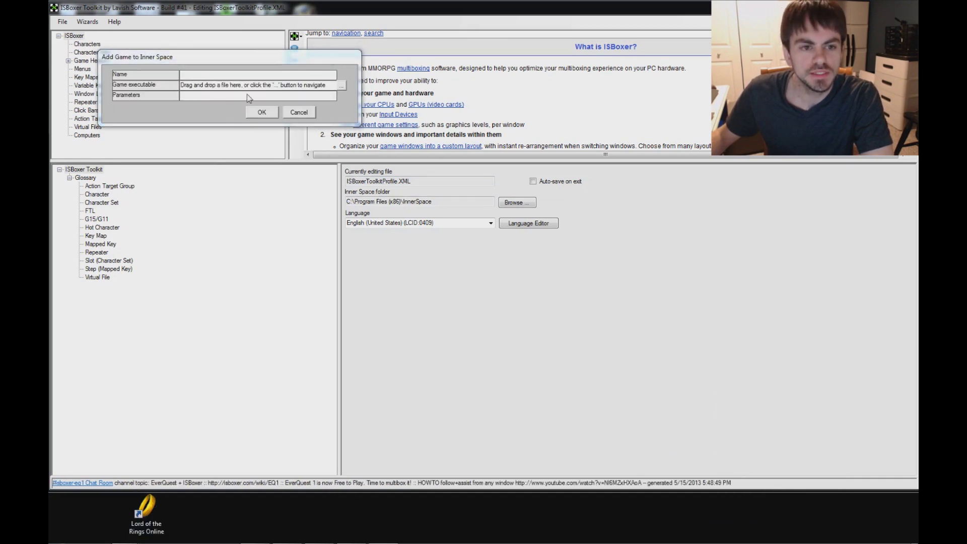
drag(208, 88, 211, 88)
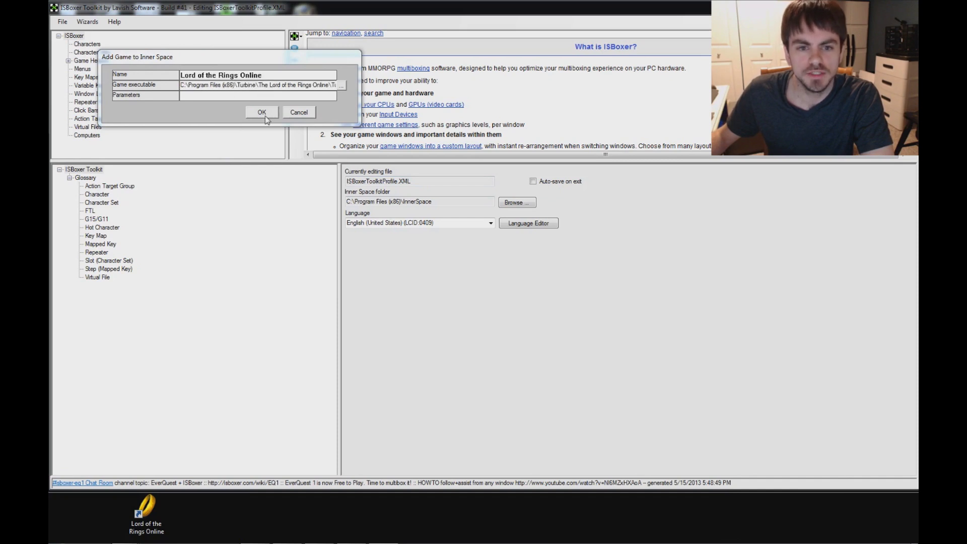
click(262, 112)
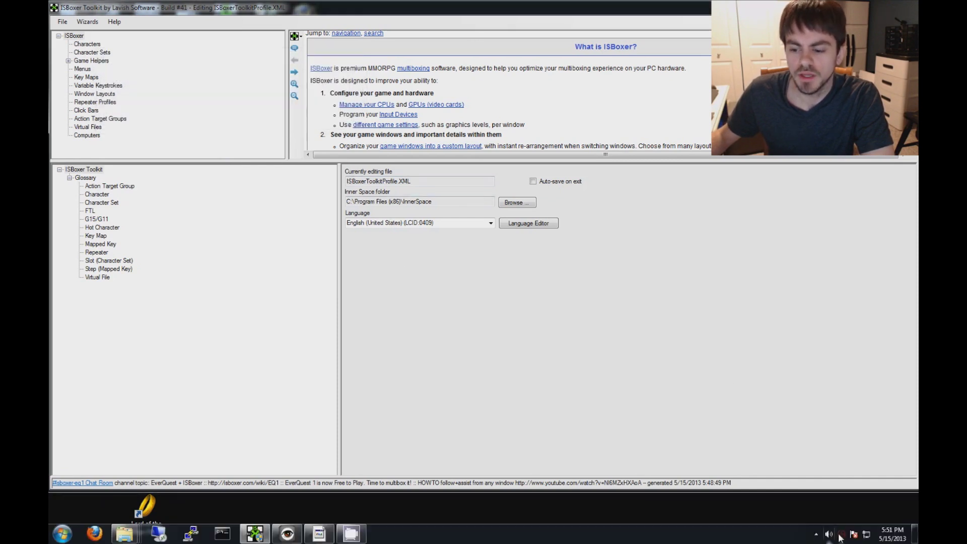
right_click(840, 538)
mouse_move(732, 428)
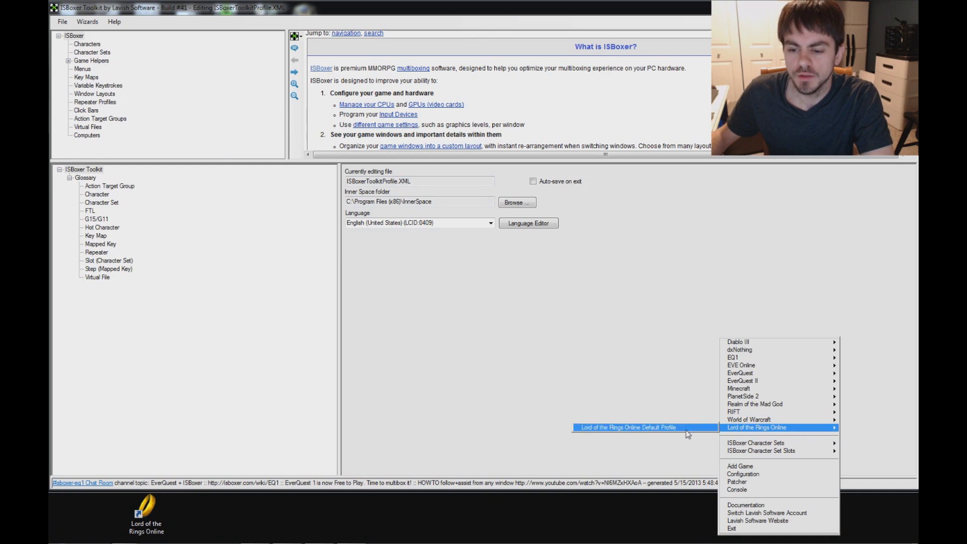
click(484, 346)
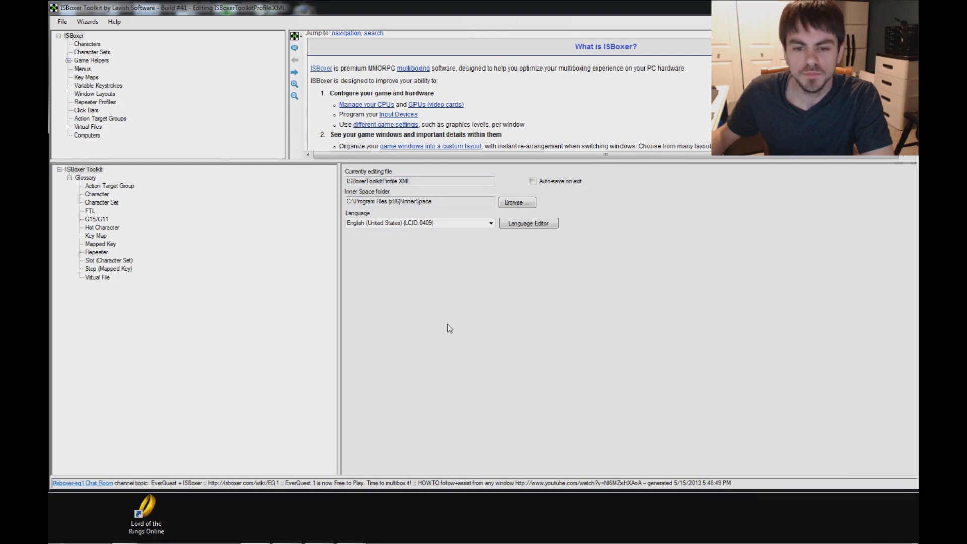
Start the Quick Setup Wizard and choose Lord of the Rings Online as the game to set up
double_click(186, 10)
click(86, 17)
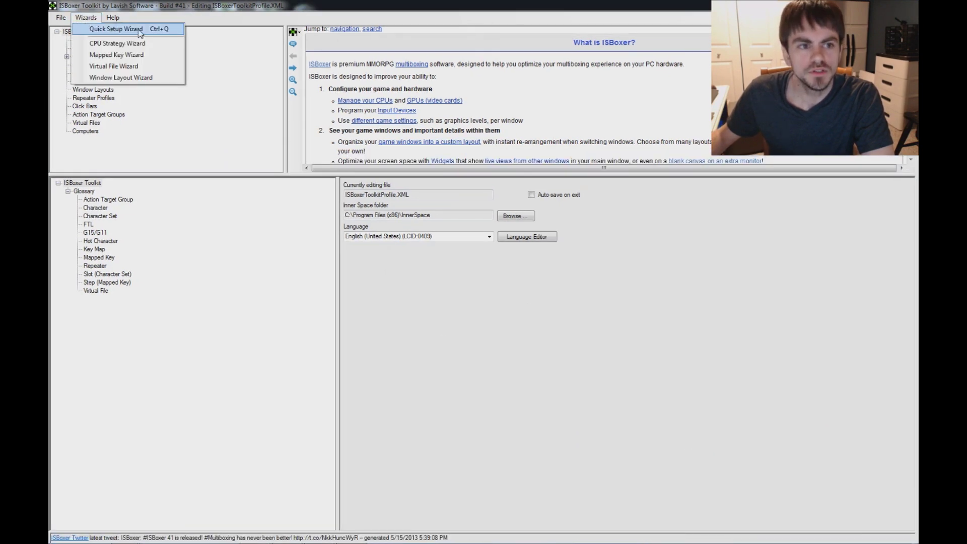
click(122, 31)
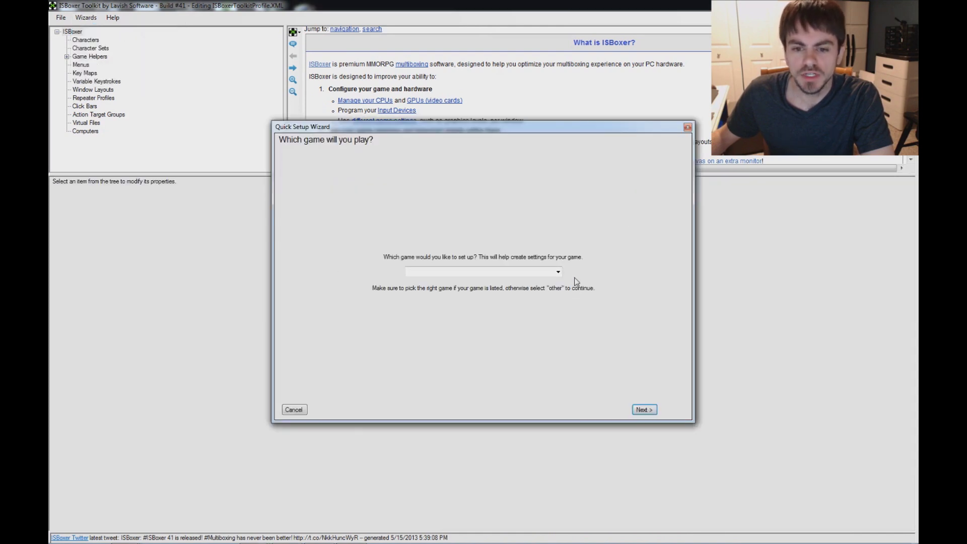
click(558, 272)
click(484, 369)
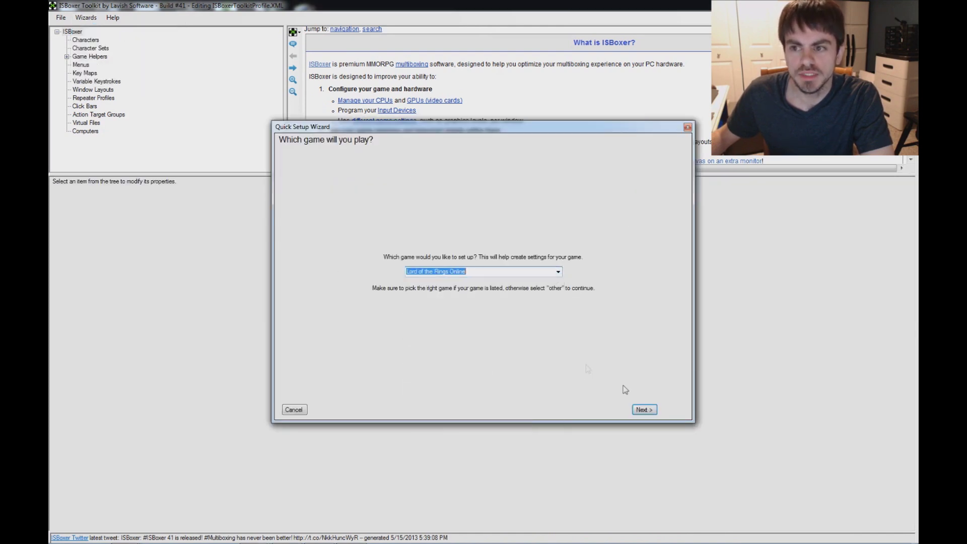
click(644, 410)
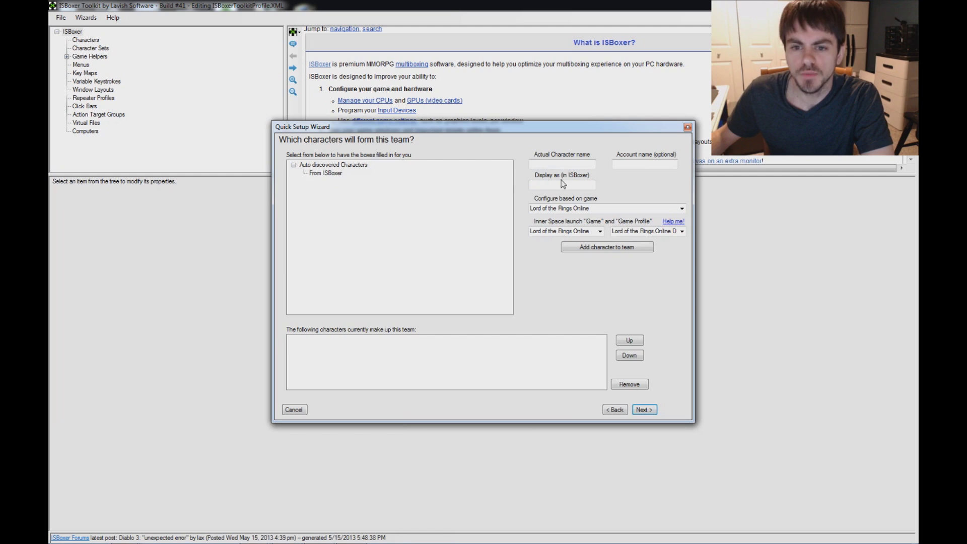
Add five characters with account names to the team, displayed as lotro 1, lotro 2, lotro 3, lotro 4 and lotro 5
click(548, 185)
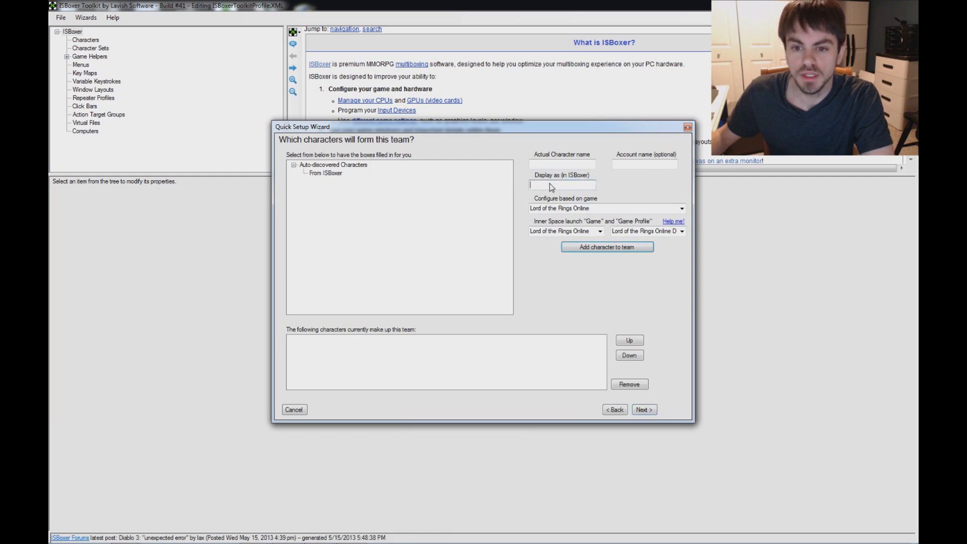
text(lotro 1)
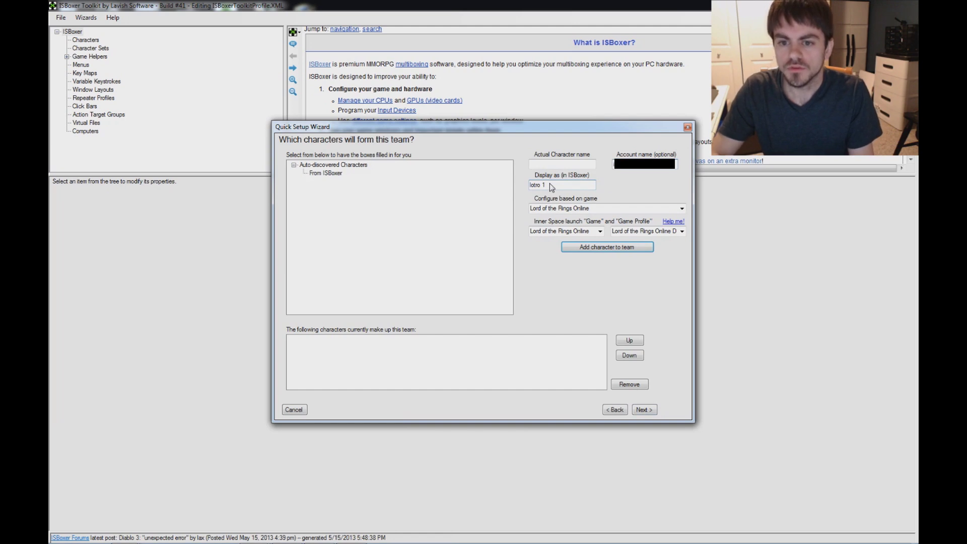
click(607, 247)
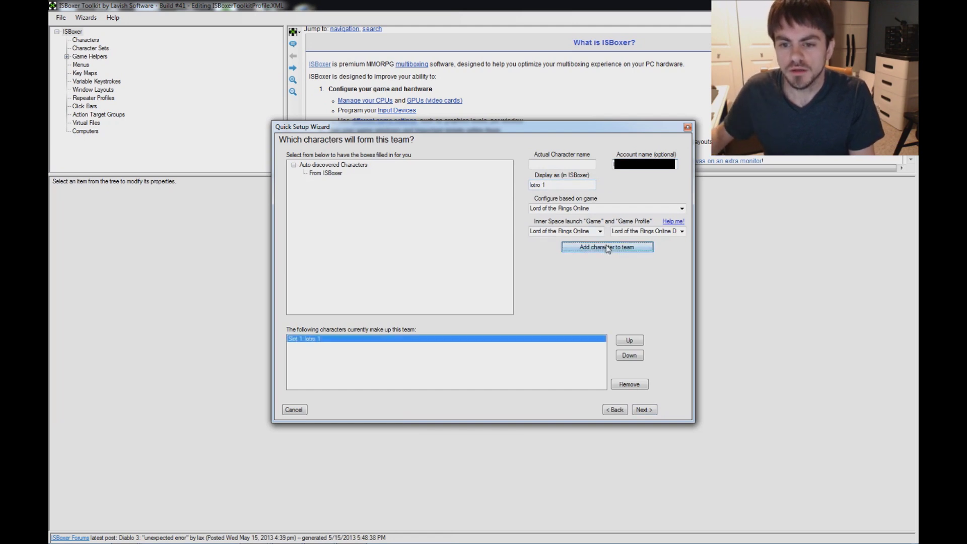
double_click(545, 185)
text(2)
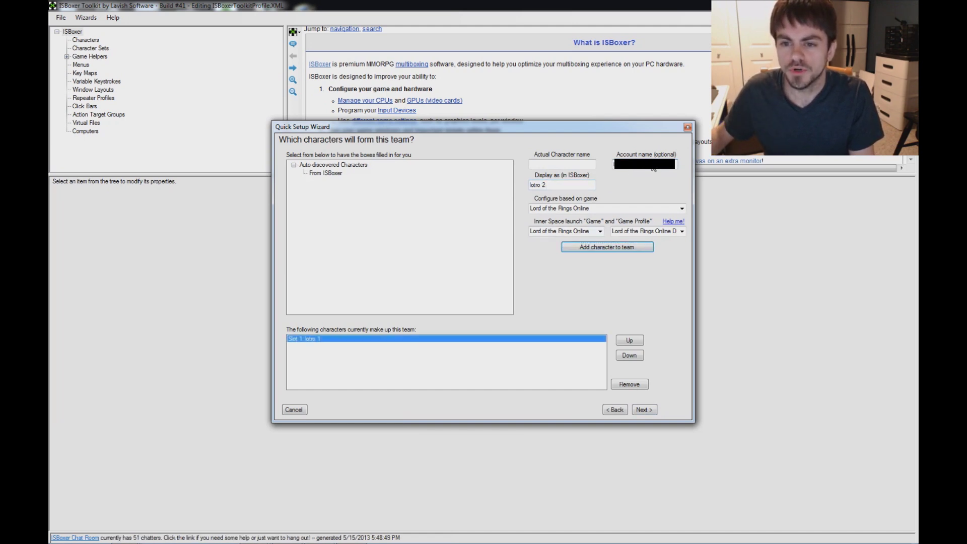
click(622, 247)
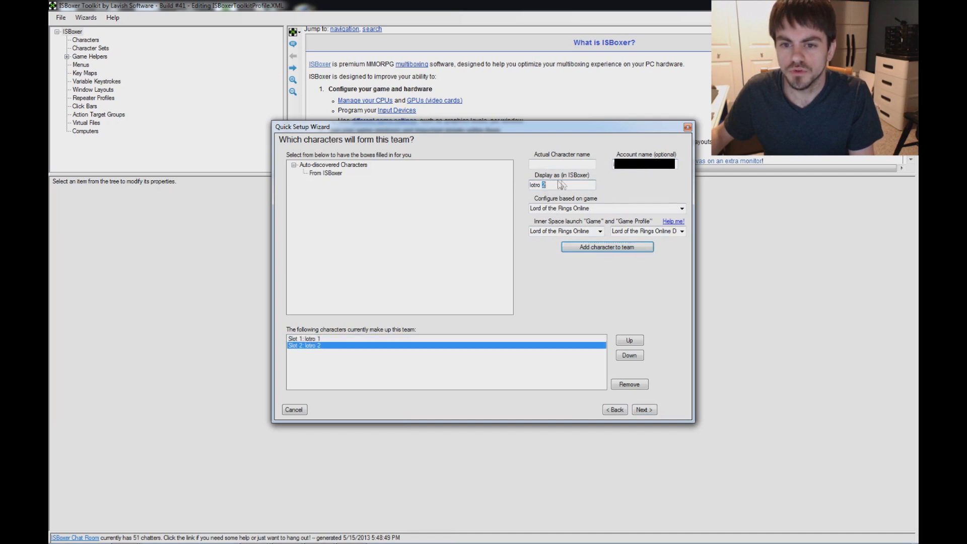
click(607, 247)
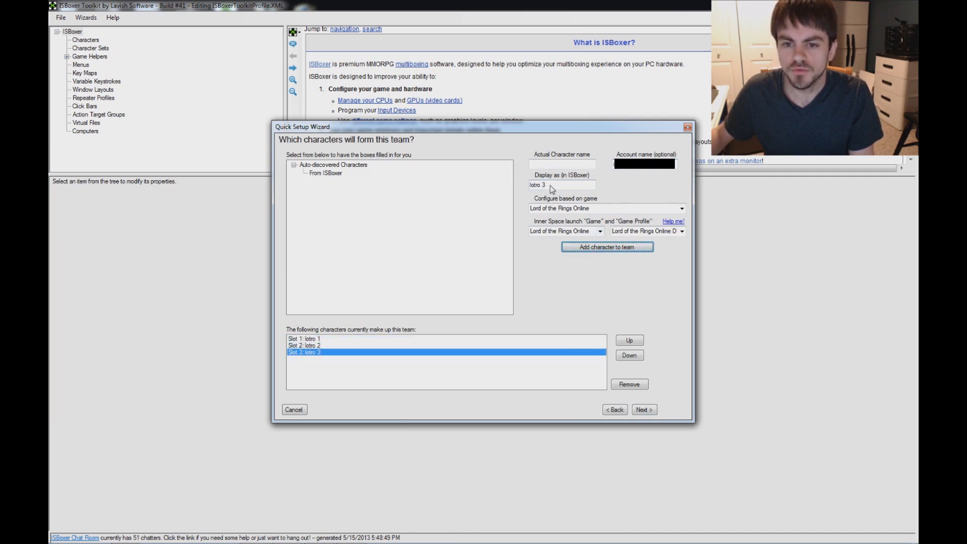
click(544, 185)
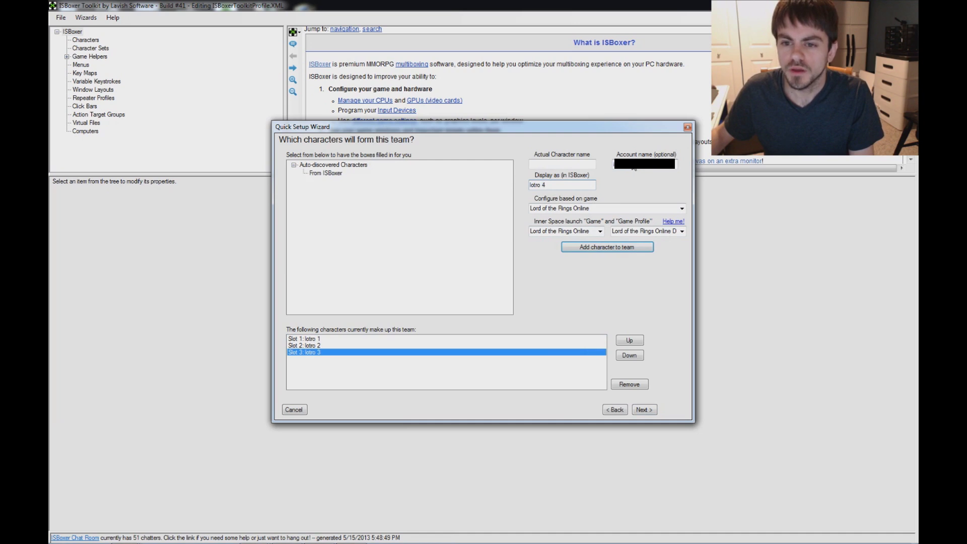
click(603, 247)
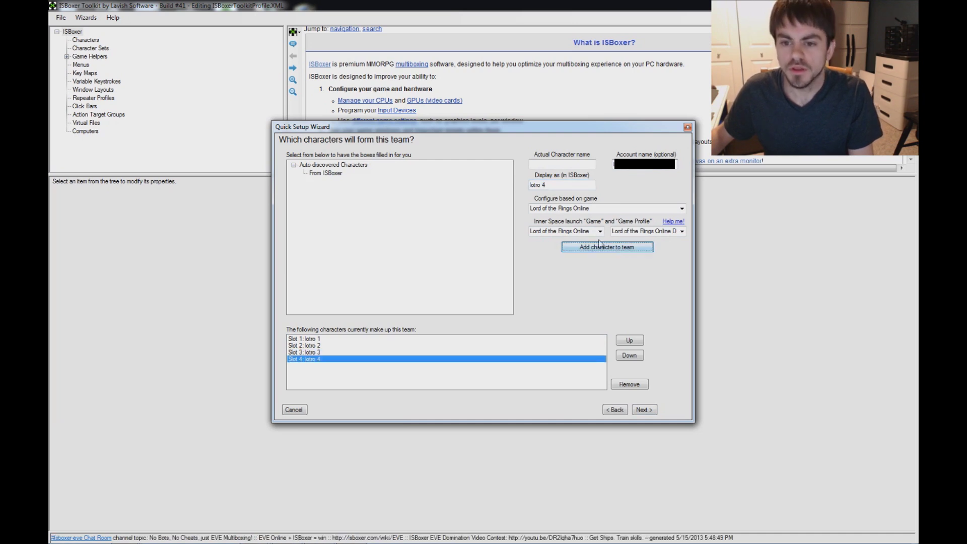
double_click(545, 184)
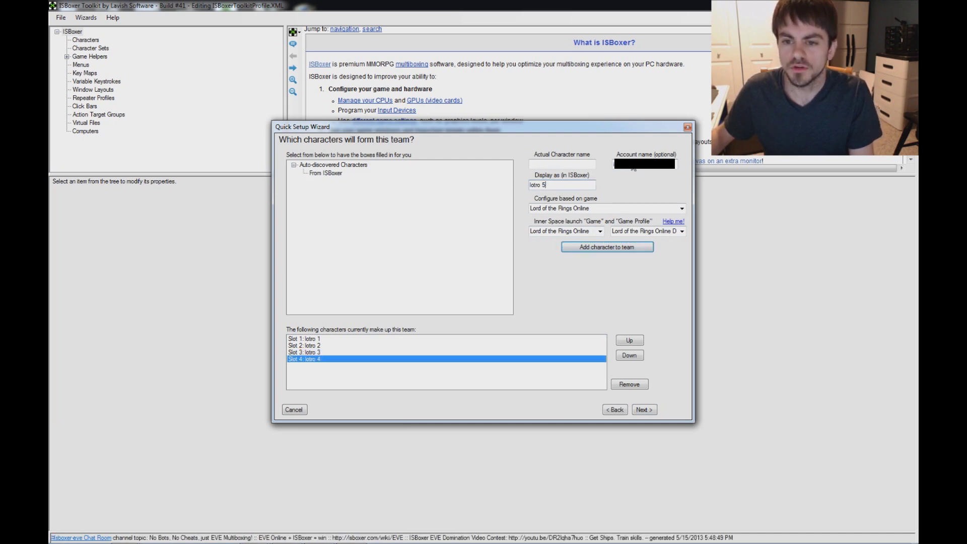
click(604, 250)
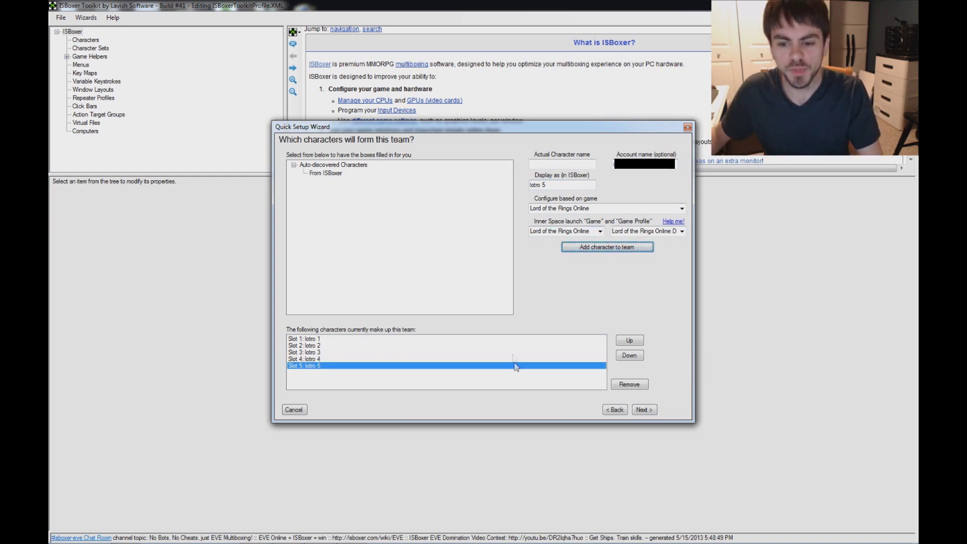
Accept the team members and name the new character set lotro 5
click(651, 411)
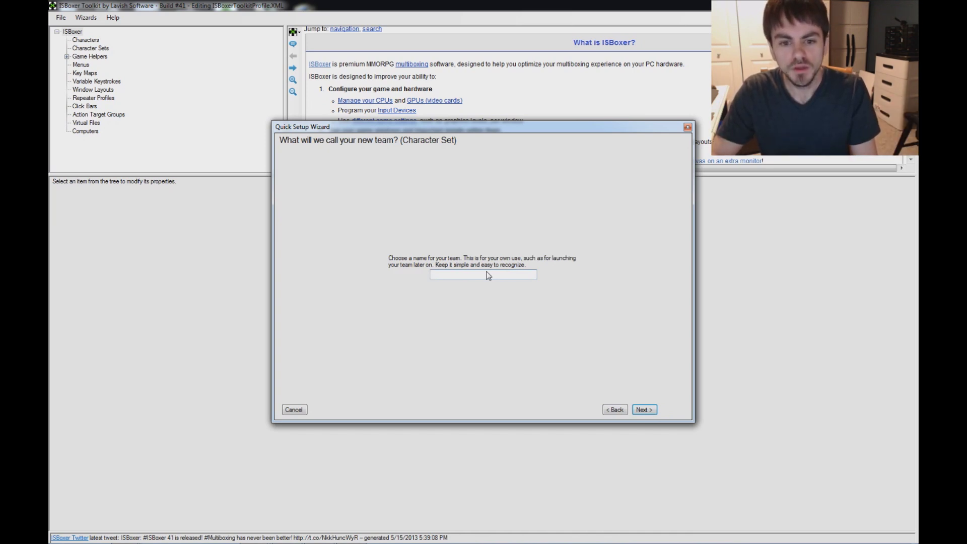
text(5)
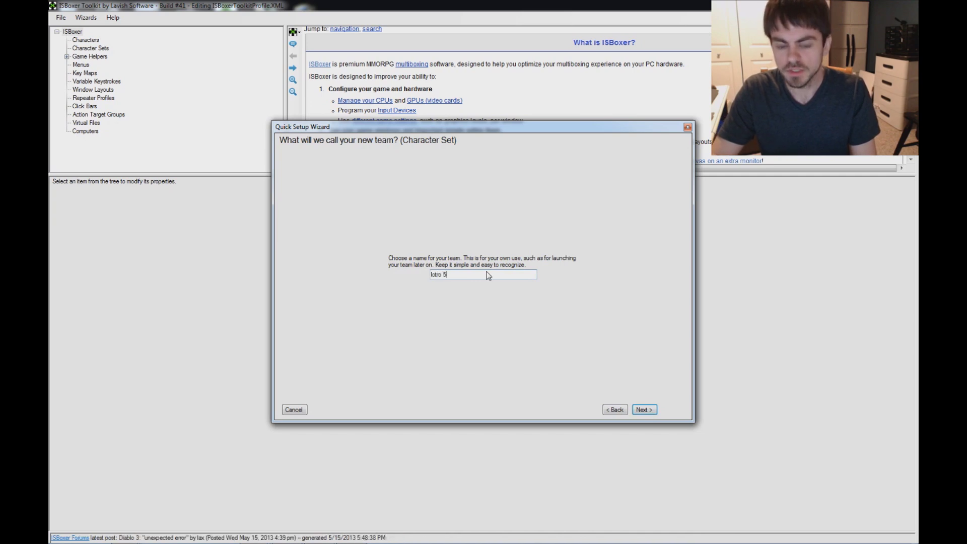
click(644, 409)
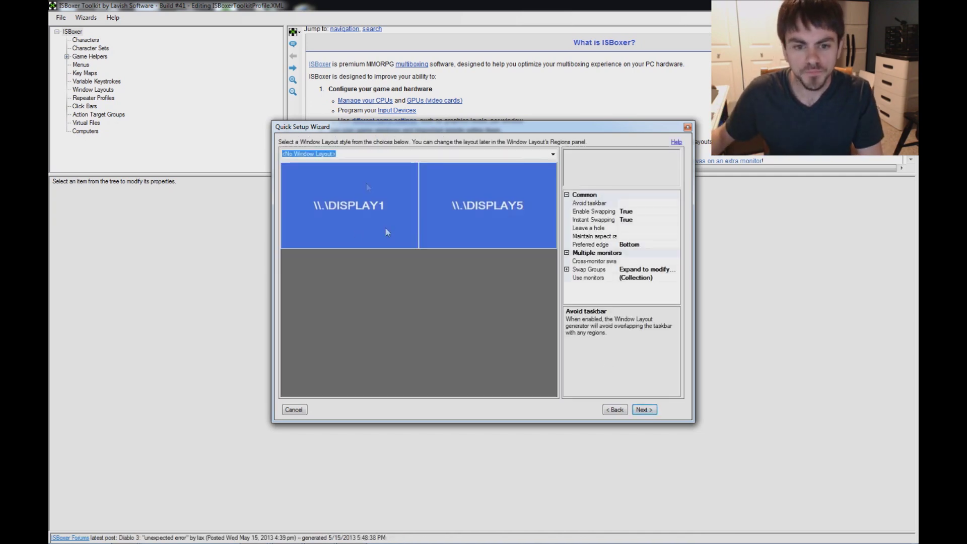
Choose the single monitor window layout on \\.\DISPLAY1 with Swapping, Leave Hole and Avoid Taskbar, and accept it
click(553, 154)
click(382, 197)
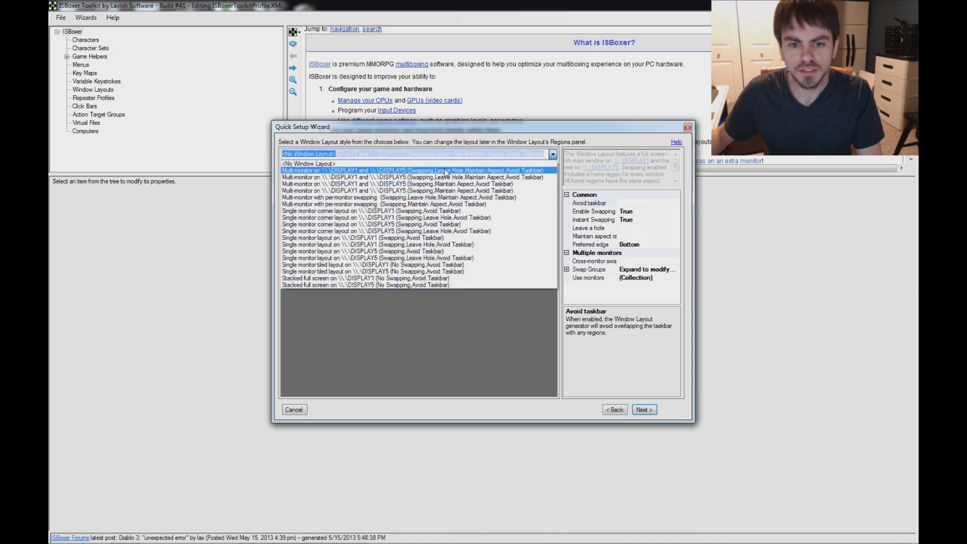
key(Down)
key(Down)
key(Down)
key(Down)
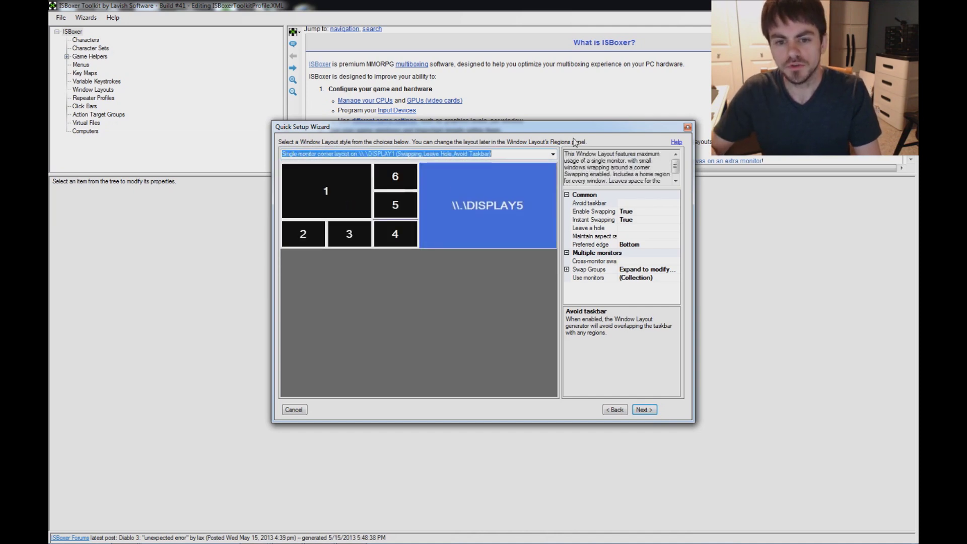
key(Down)
key(Down)
key(Down)
key(Down)
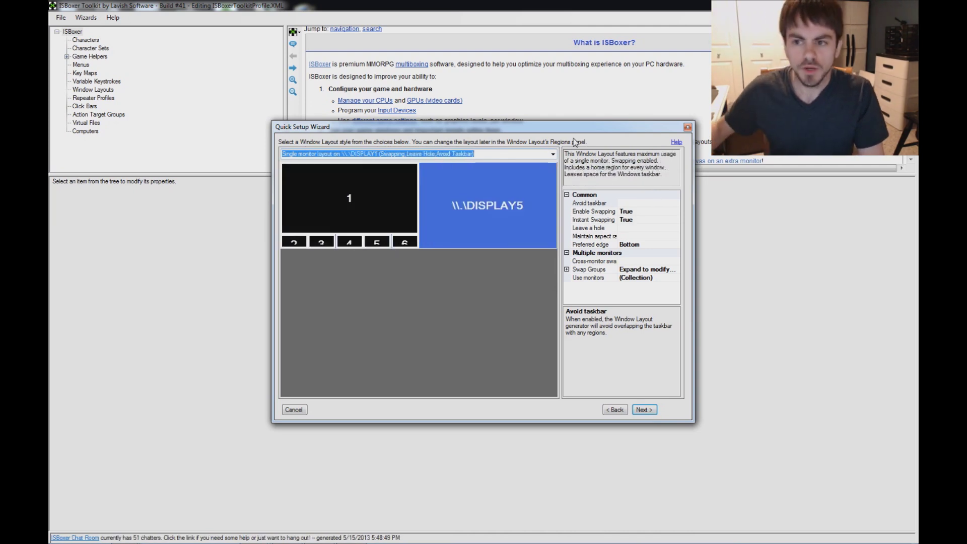
click(646, 411)
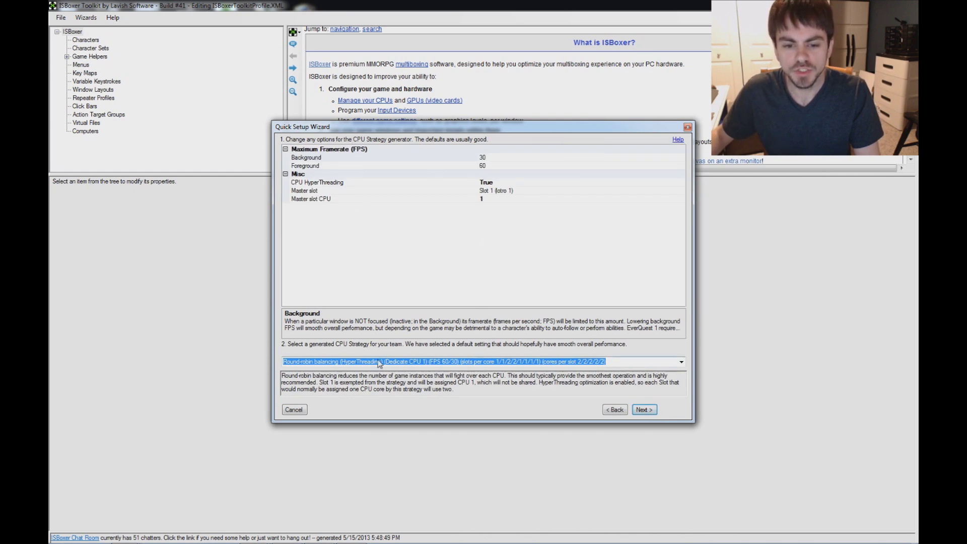
Choose the HyperThreading CPU strategy selecting all CPUs with every window, without a dedicated CPU, and examine its slots per core and cores per slot
click(680, 362)
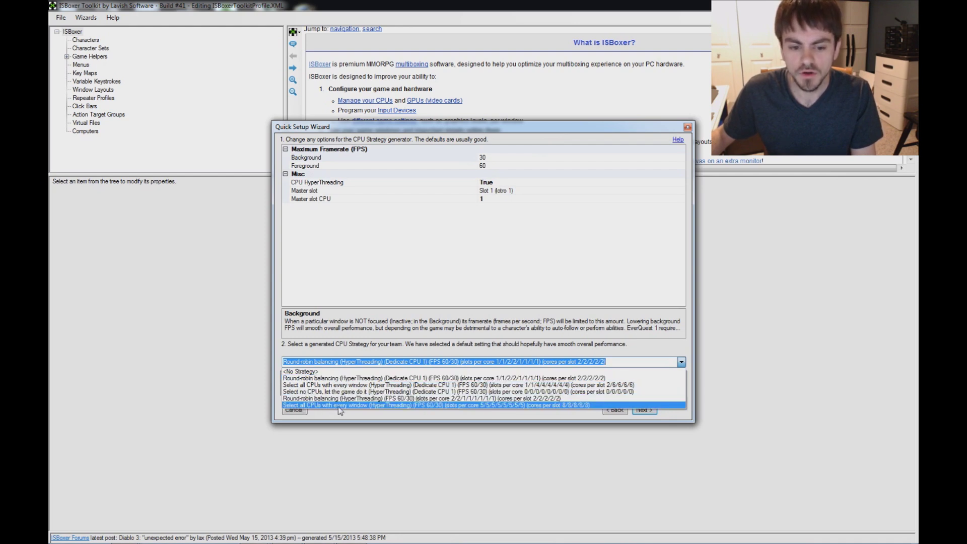
click(393, 405)
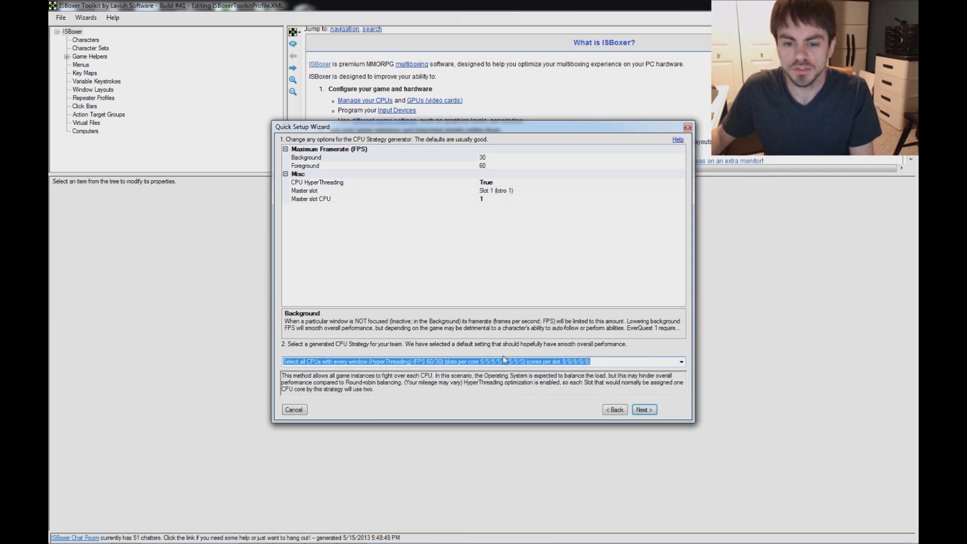
drag(474, 362, 470, 361)
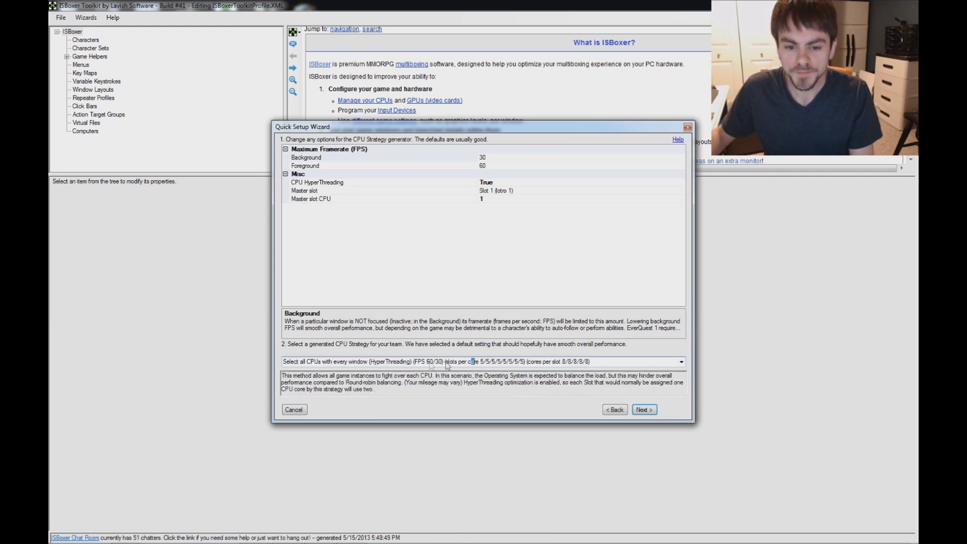
click(549, 362)
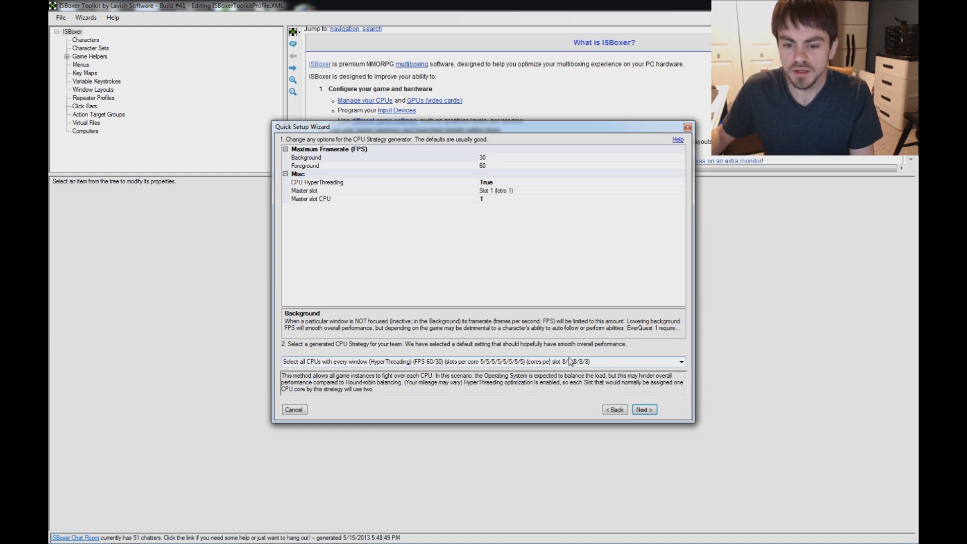
drag(562, 363, 590, 362)
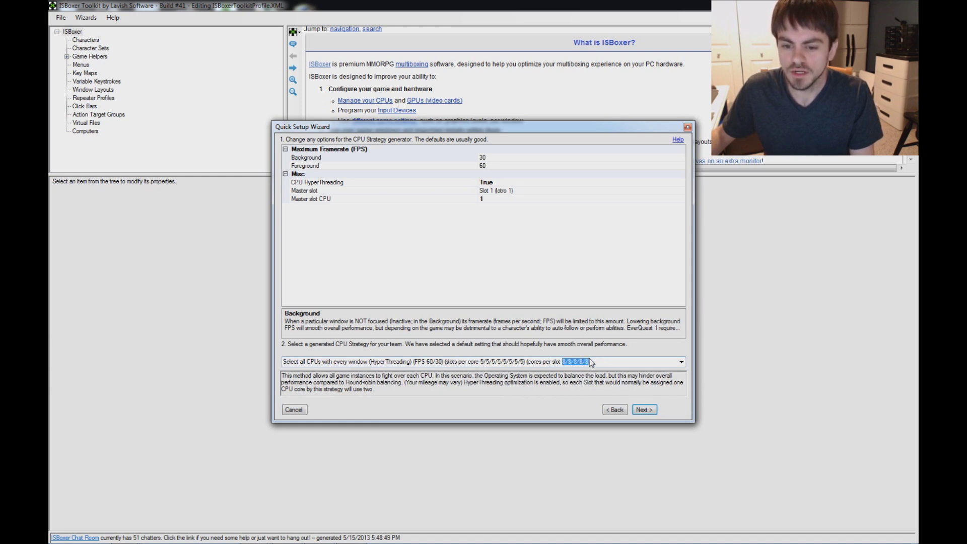
click(575, 362)
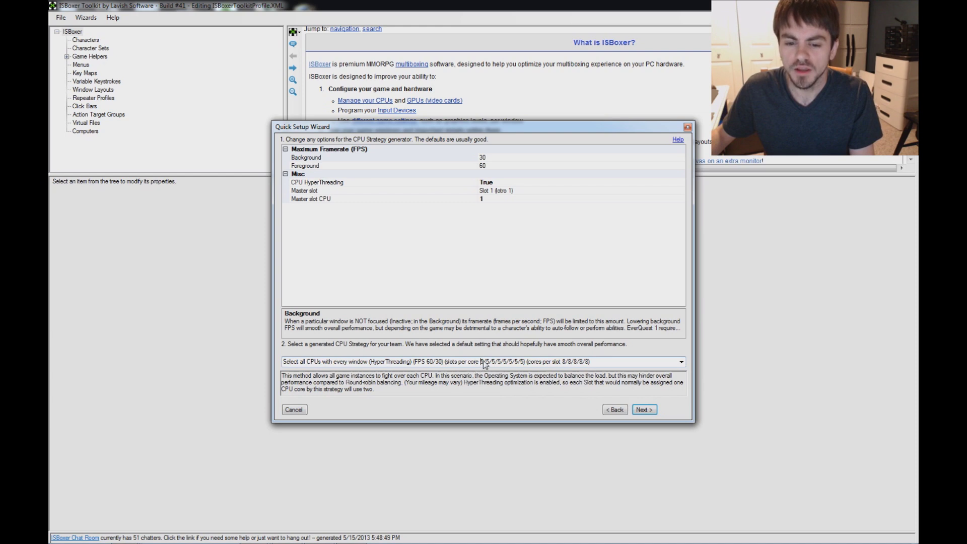
drag(481, 362, 527, 362)
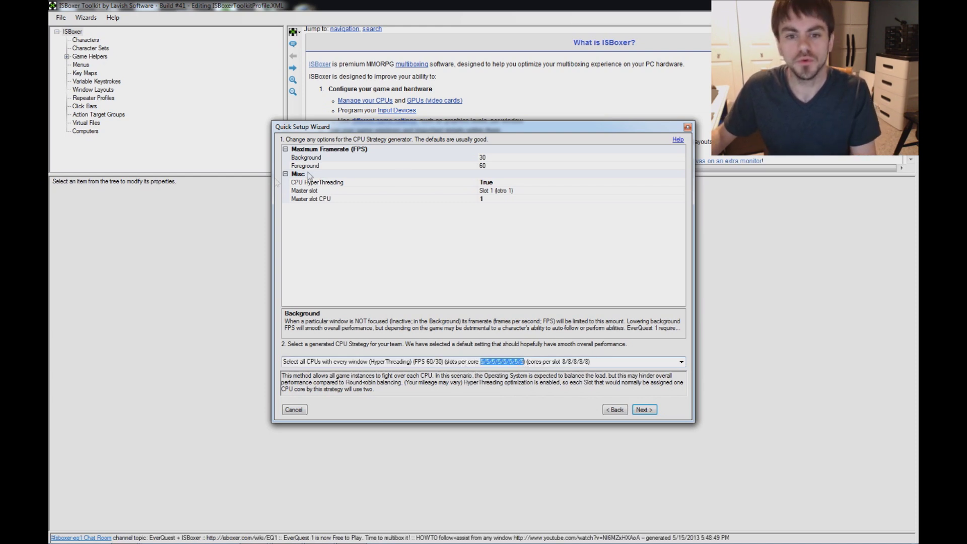
Accept the CPU strategy and choose the MMO - Standard configuration style with advanced options left off
click(644, 409)
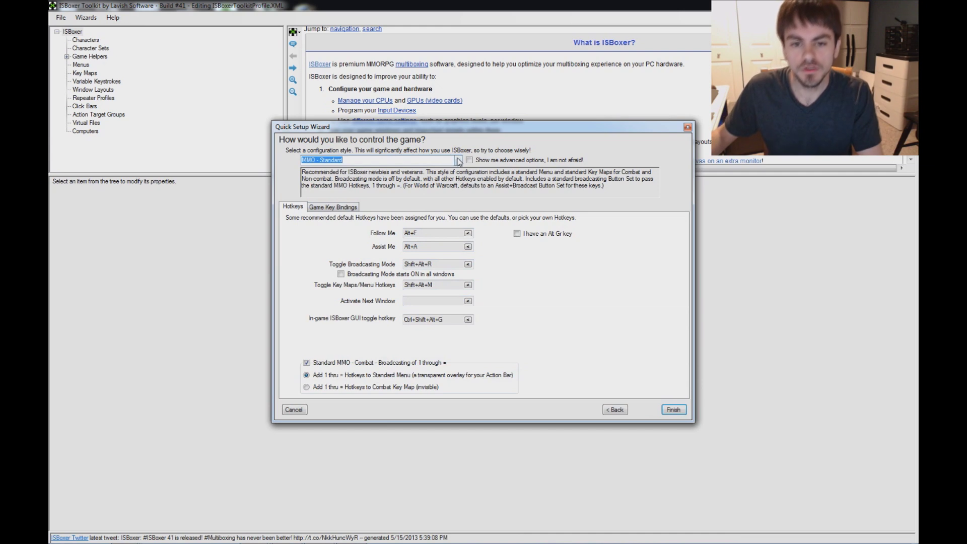
click(458, 160)
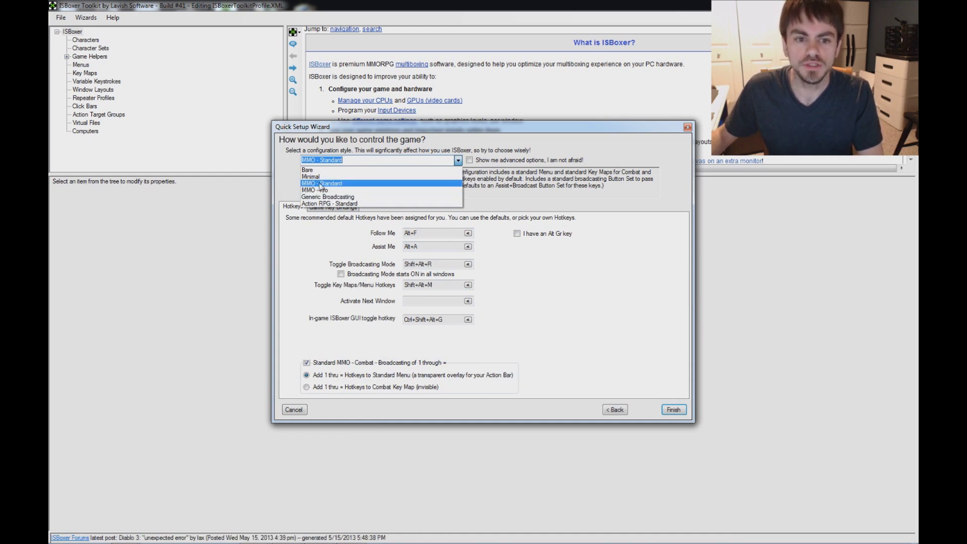
click(320, 185)
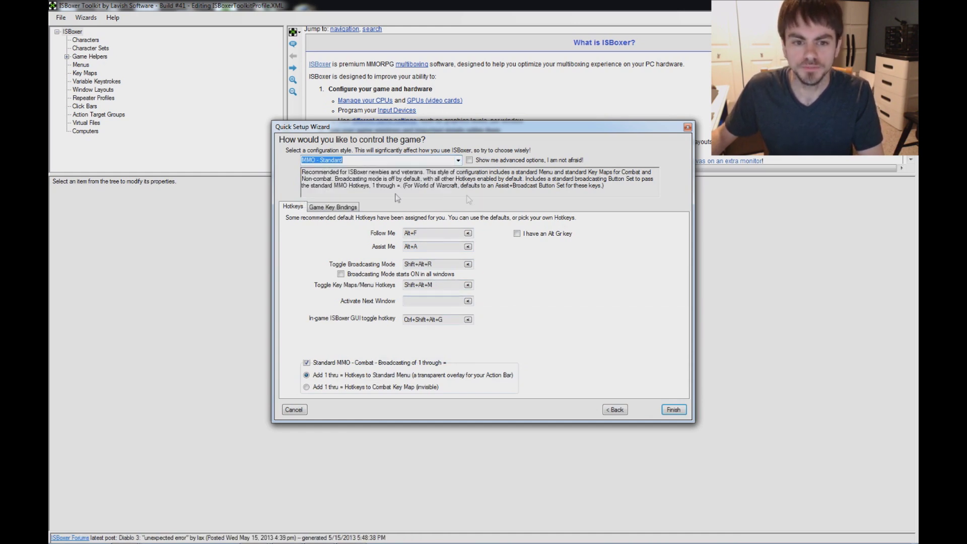
click(478, 160)
click(478, 160)
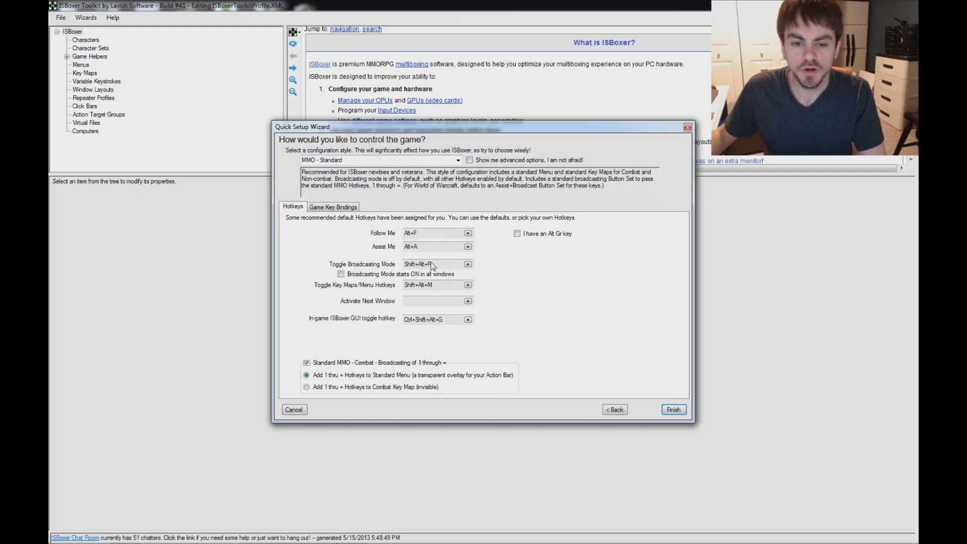
Set the Toggle Broadcasting Mode hotkey to G510-MR without any modifier keys
click(468, 264)
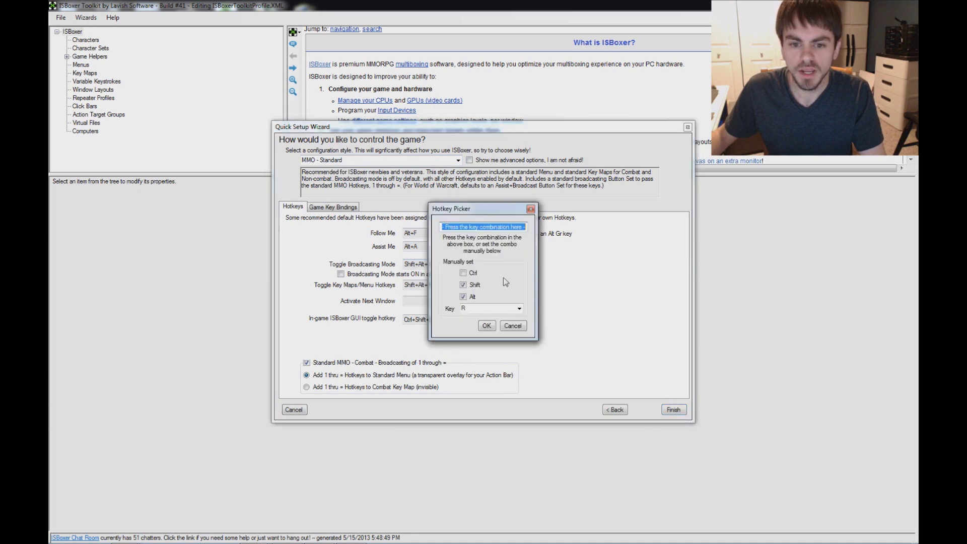
click(463, 285)
click(521, 306)
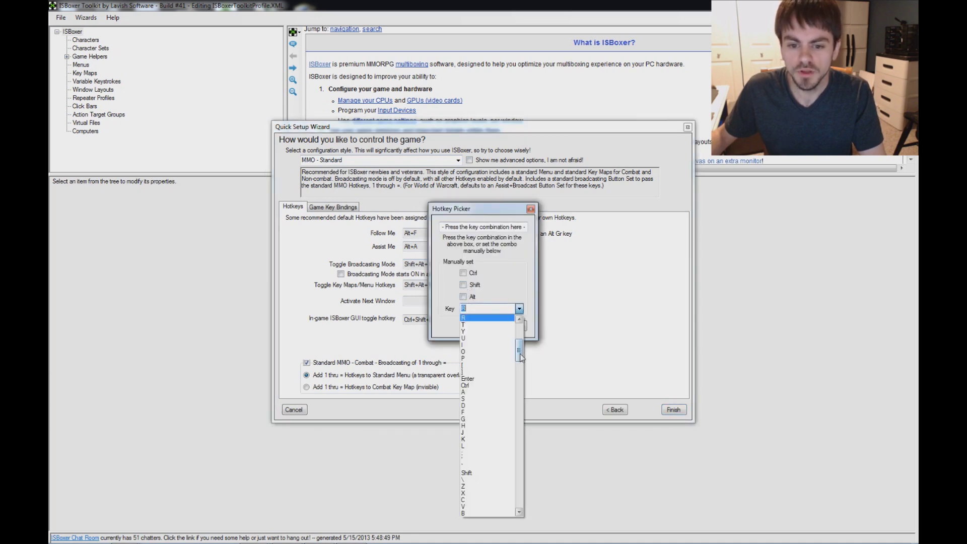
drag(520, 357, 541, 483)
click(478, 461)
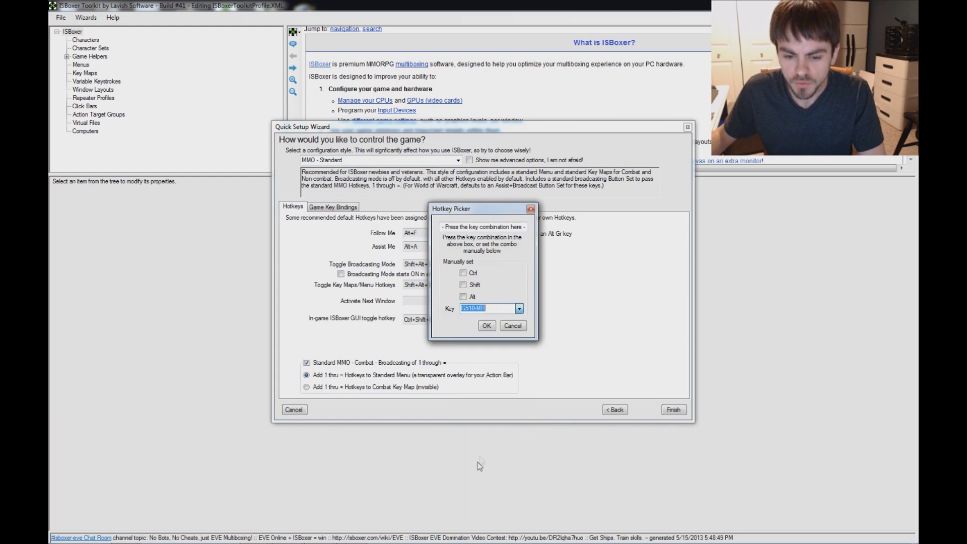
click(486, 325)
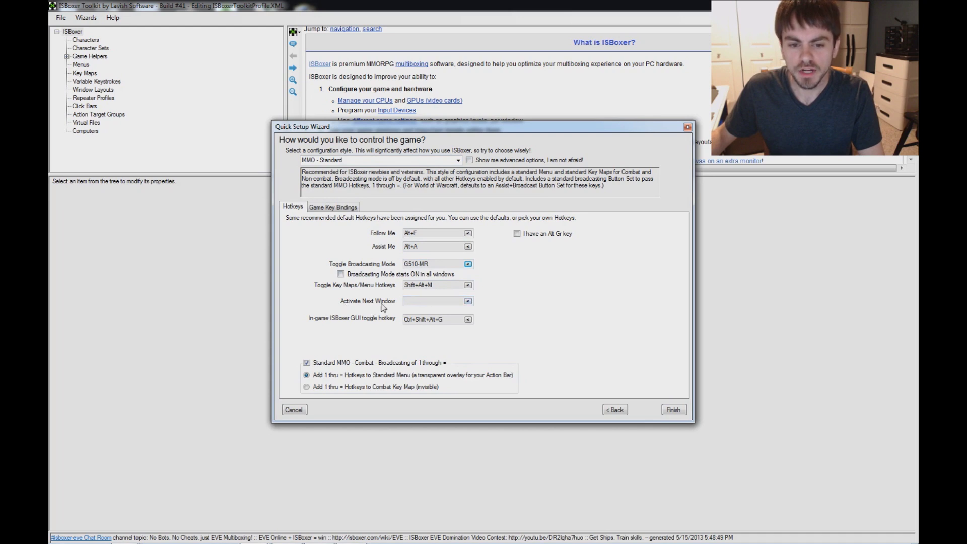
Set the Activate Next Window hotkey to Ctrl+Alt+X and keep the 1 through = combat hotkeys on the Standard Menu
click(468, 301)
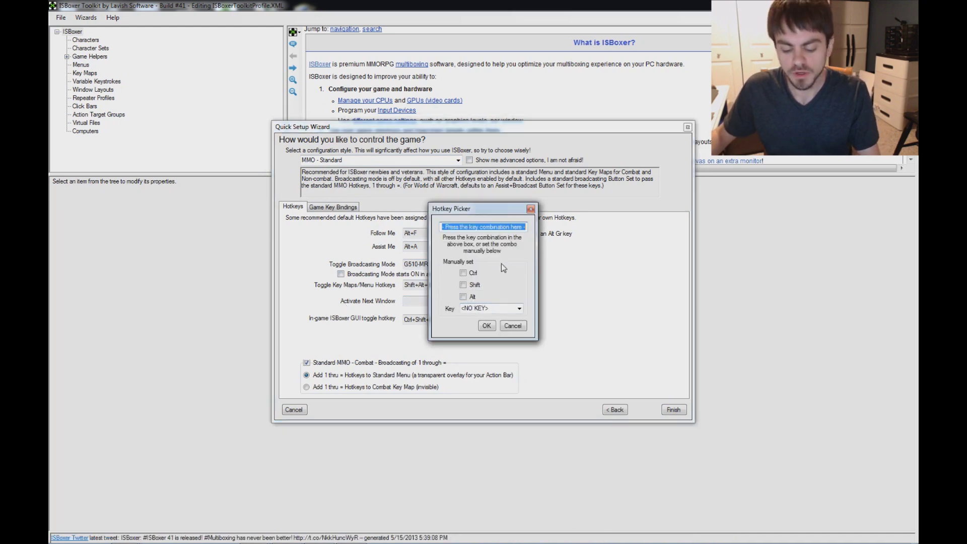
key(ctrl+alt+x)
click(485, 326)
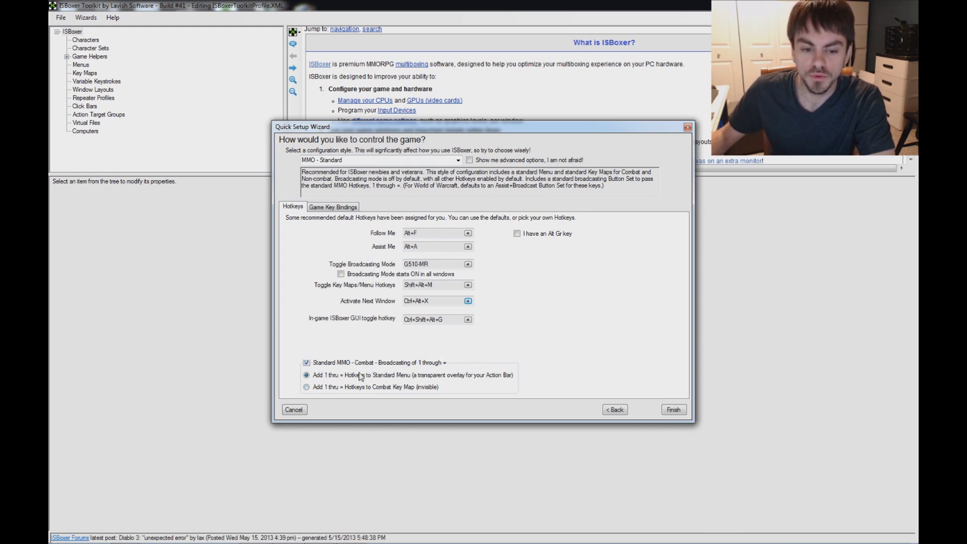
click(307, 363)
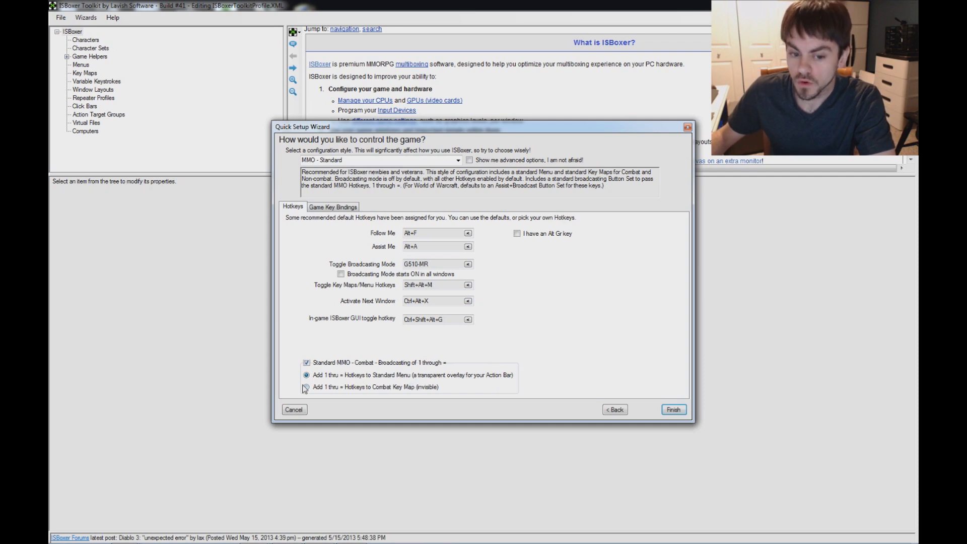
click(410, 388)
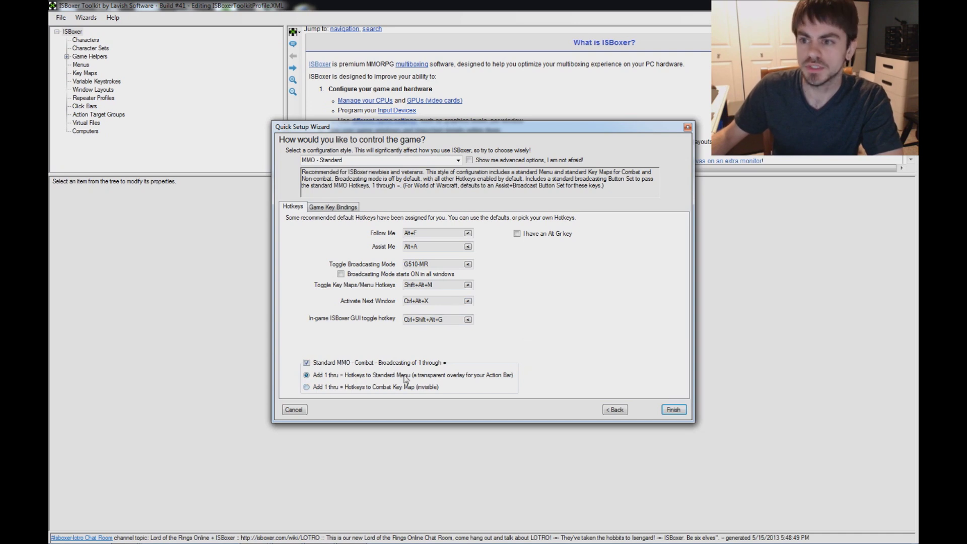
Auto-fill the game key bindings each of the five characters uses to target the others
click(331, 208)
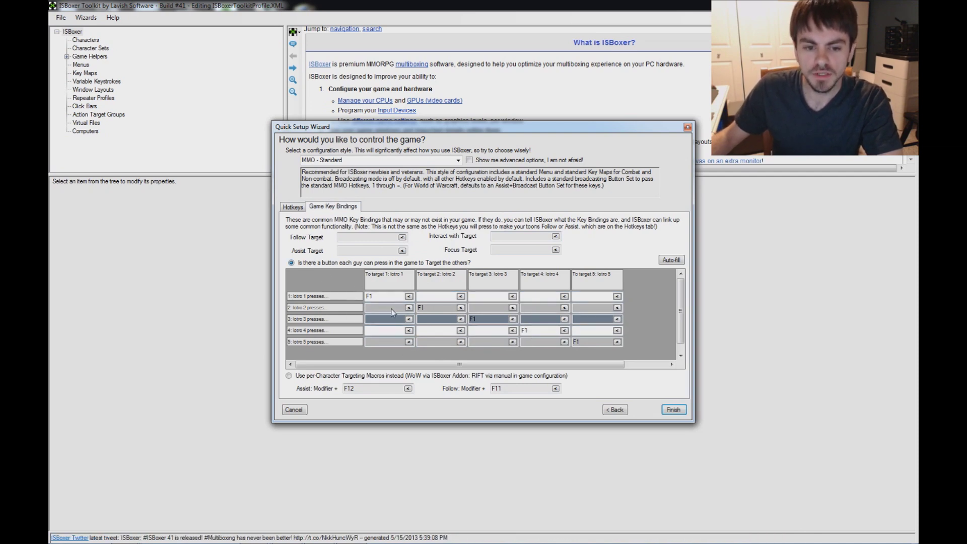
drag(336, 296, 267, 302)
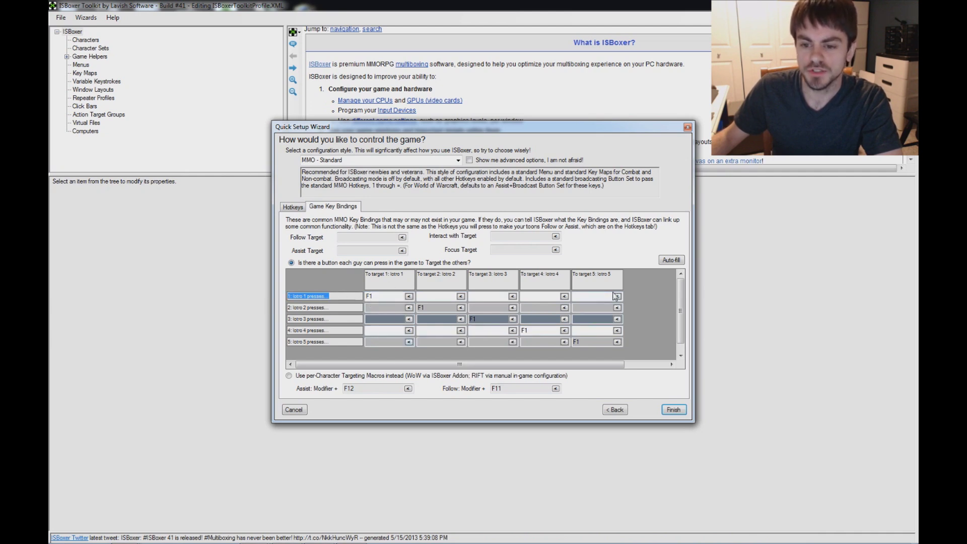
click(332, 308)
click(331, 318)
click(341, 331)
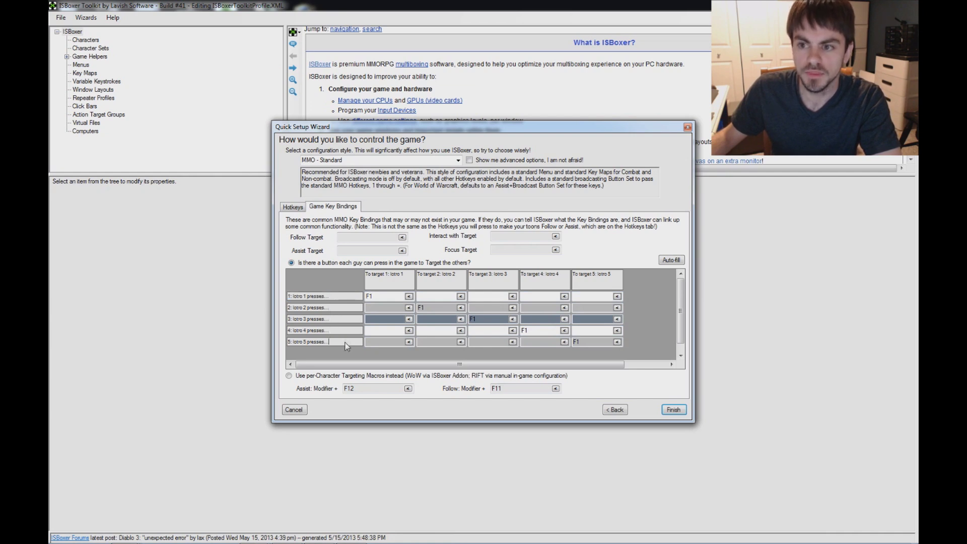
click(355, 340)
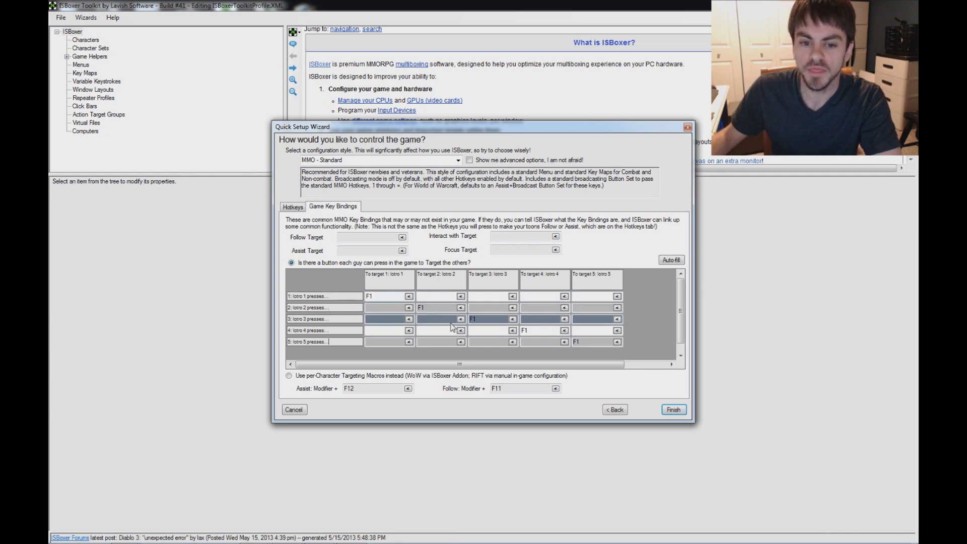
click(670, 260)
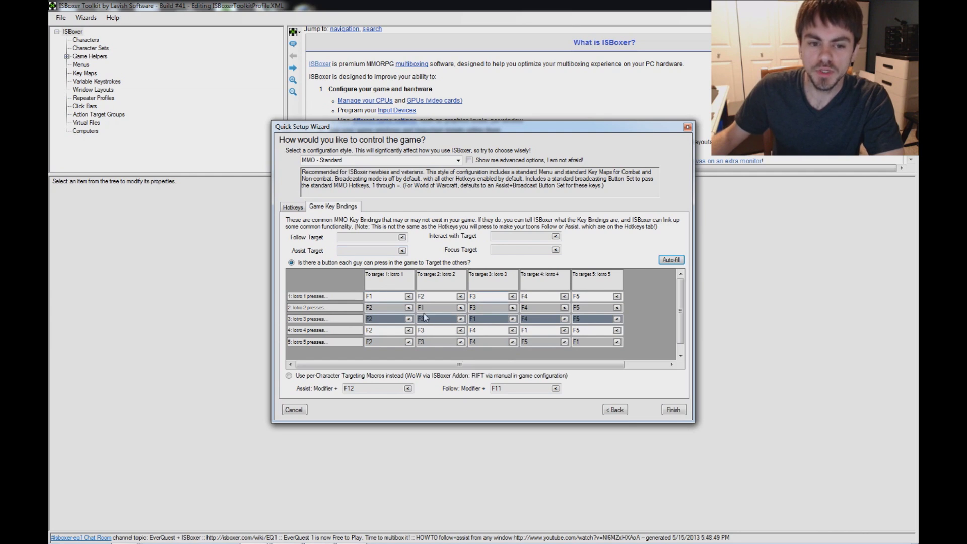
Set the Interact with Target game key binding to U
click(383, 252)
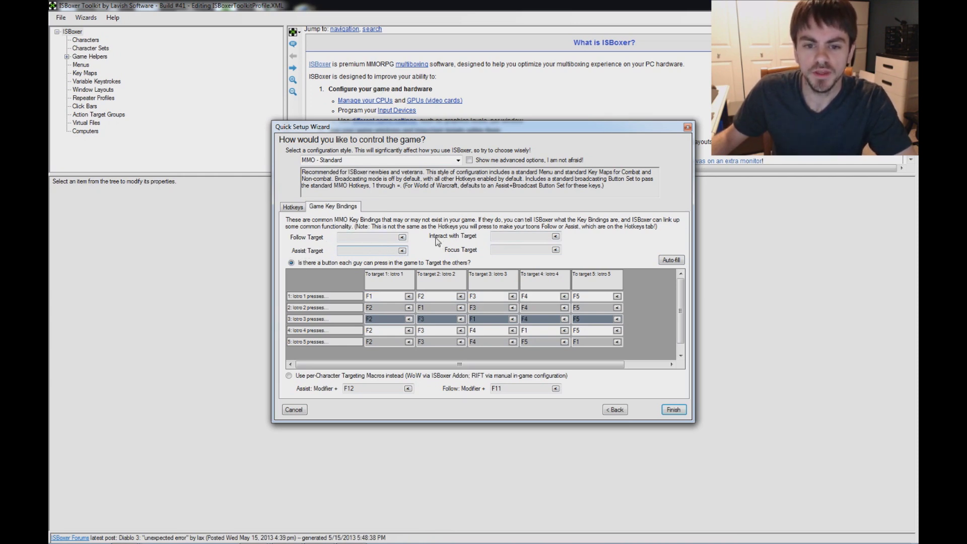
click(555, 237)
key(u)
click(487, 325)
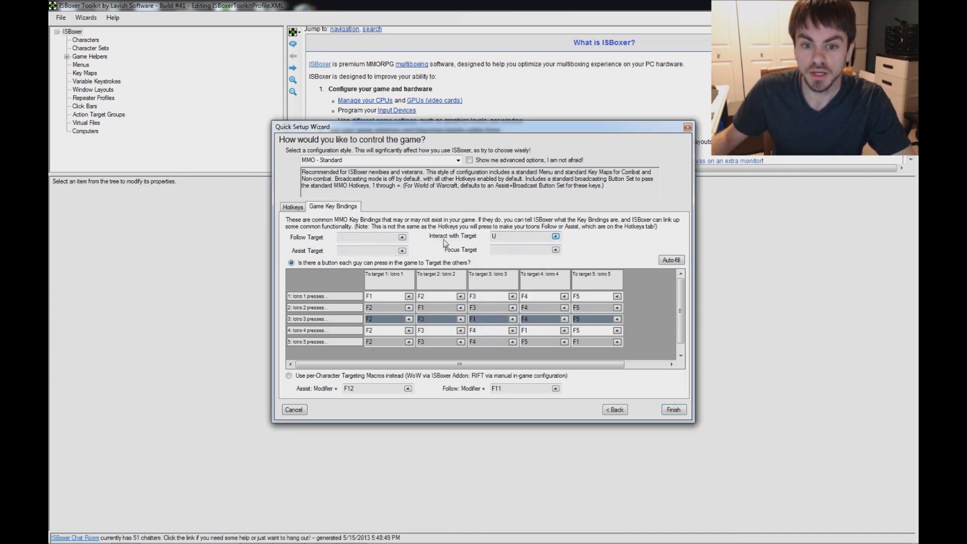
Set the Assist Target game key binding to F and the Follow Target binding to Alt+F
click(401, 250)
key(f)
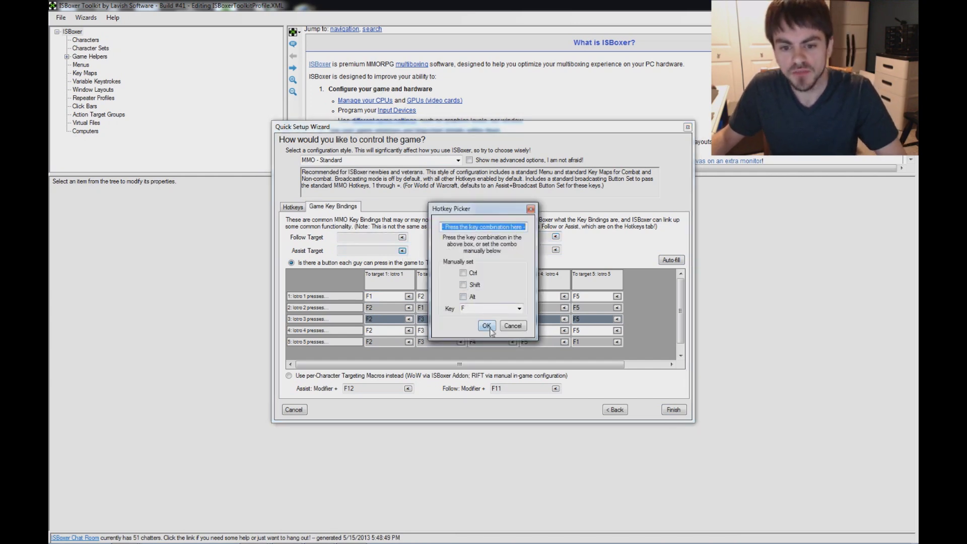
click(487, 326)
click(402, 238)
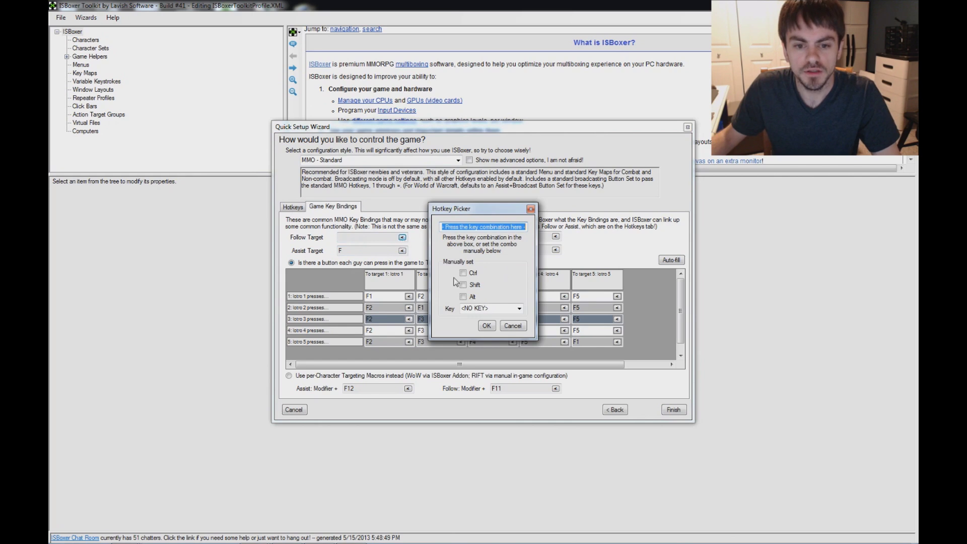
key(alt+f)
click(486, 326)
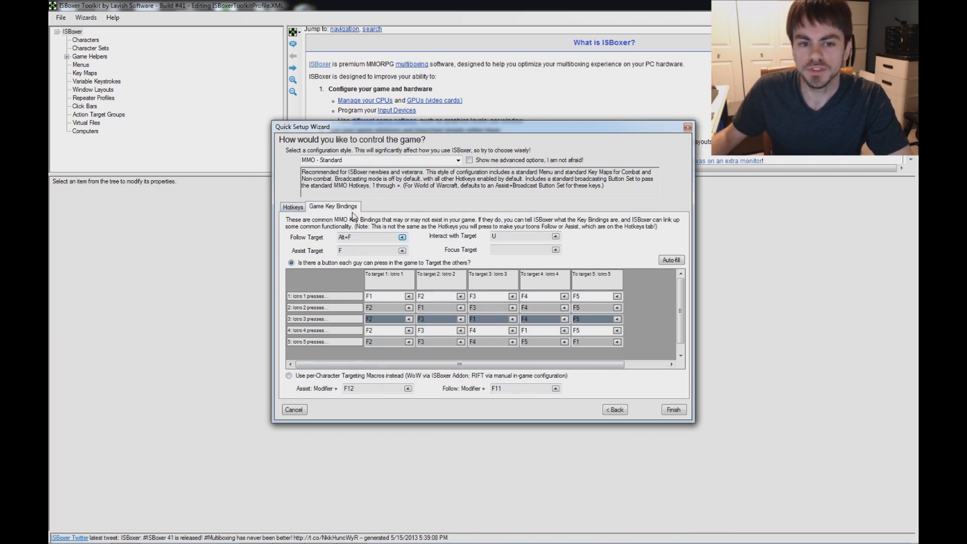
Review the wizard's hotkeys, finish the Quick Setup Wizard and open the Non-combat key map
click(294, 209)
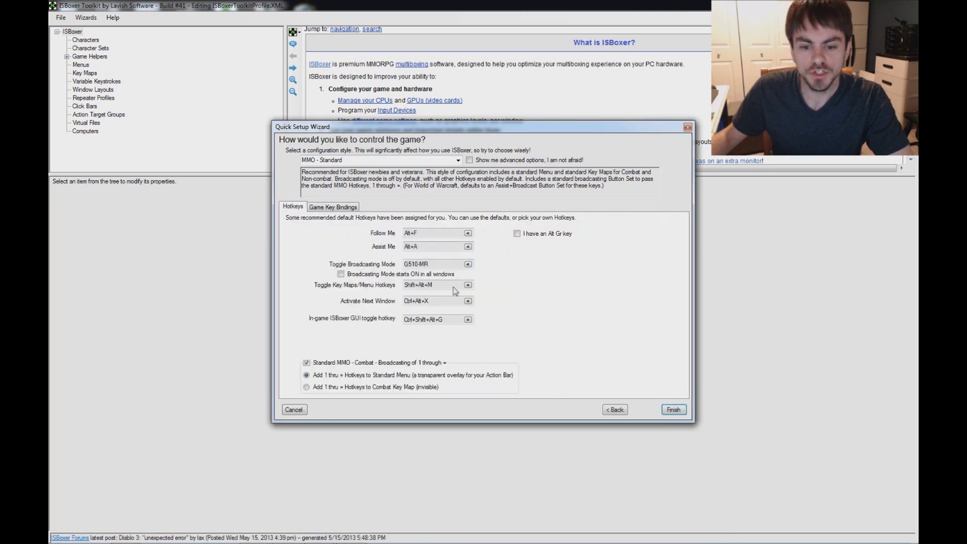
click(677, 410)
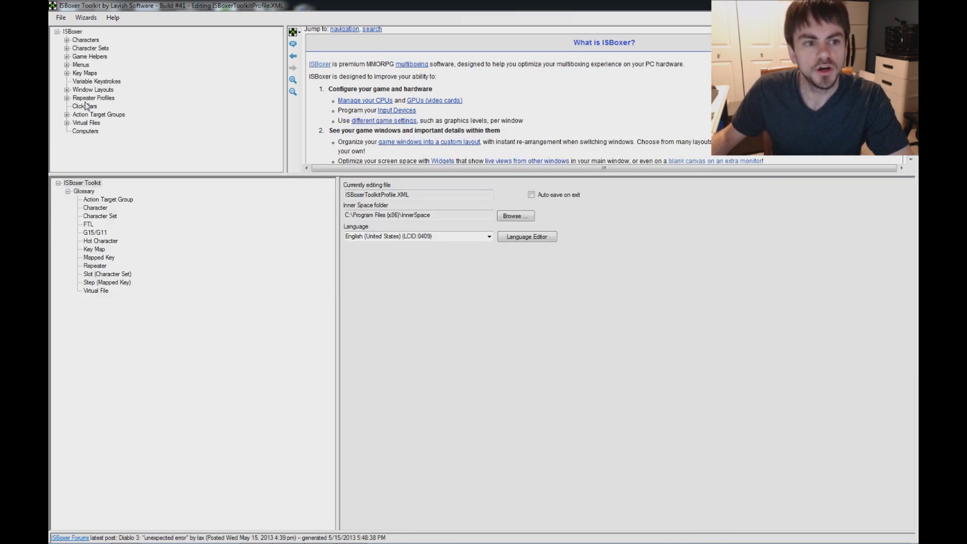
double_click(81, 74)
click(102, 98)
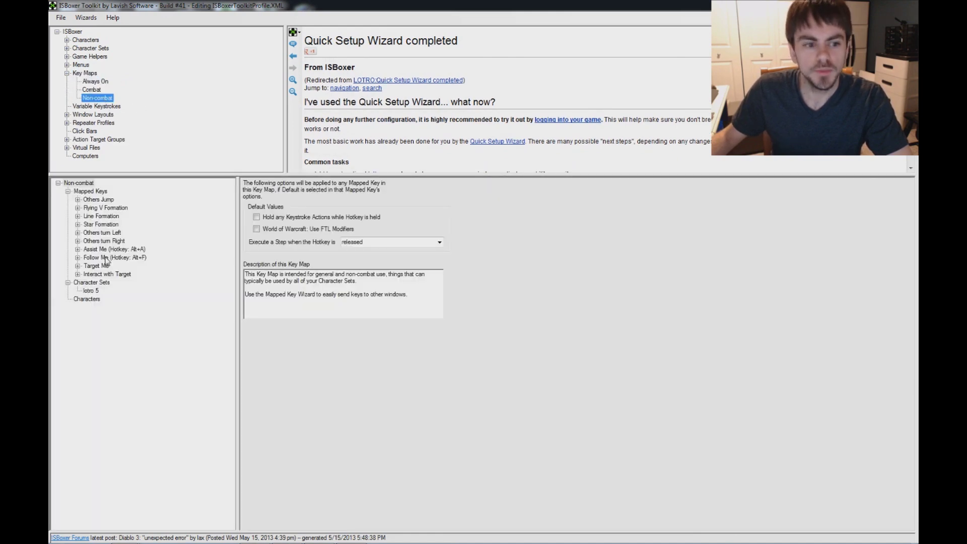
Examine the hotkeys, steps and step targets of the Assist Me and Follow Me mapped keys
click(105, 249)
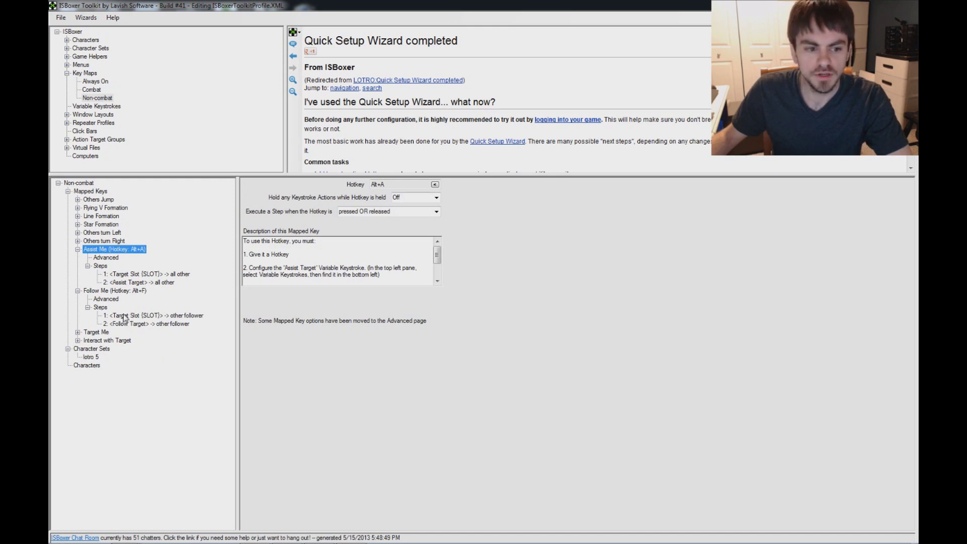
click(106, 299)
click(120, 291)
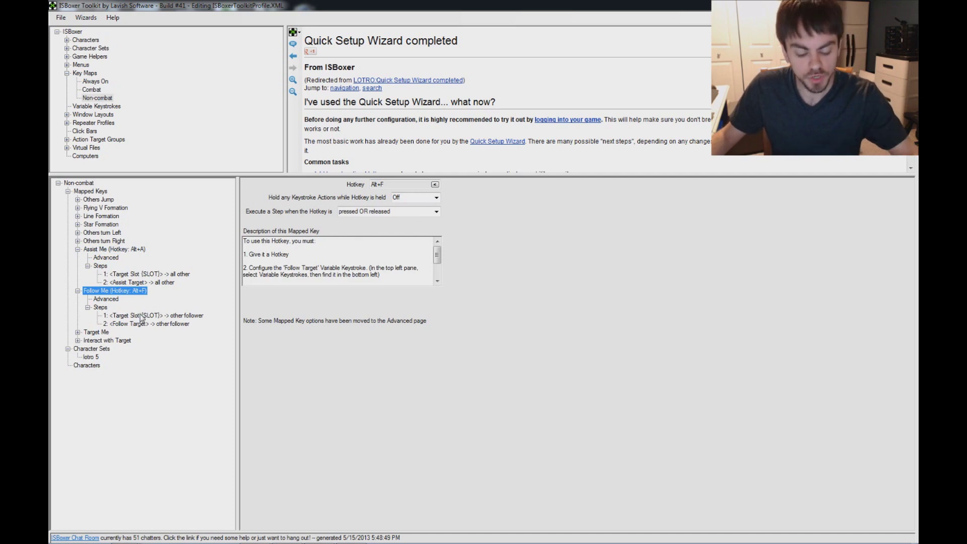
click(179, 316)
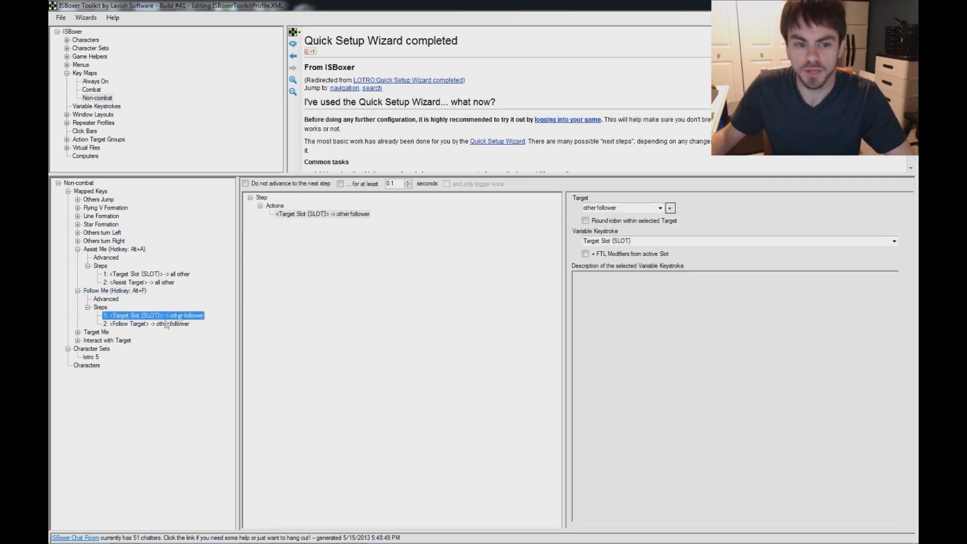
click(133, 324)
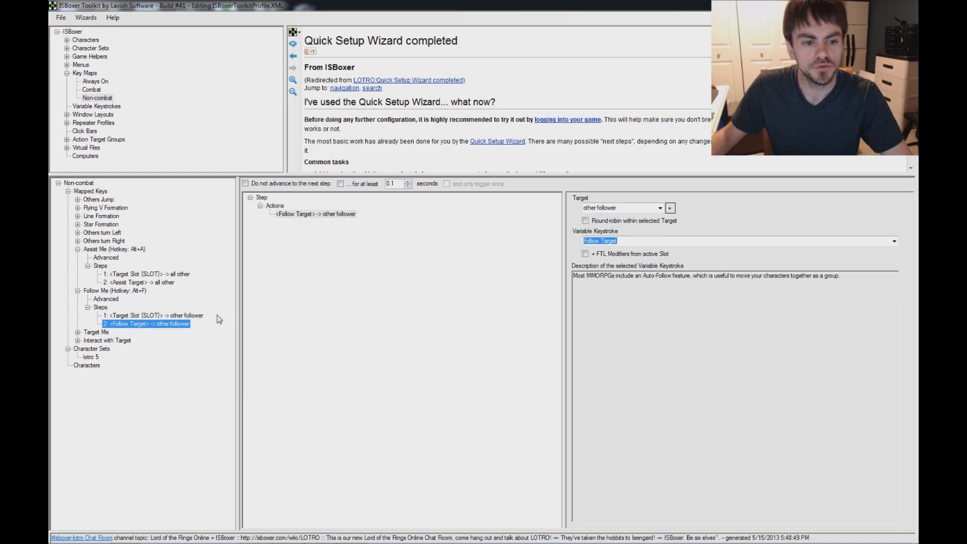
click(136, 282)
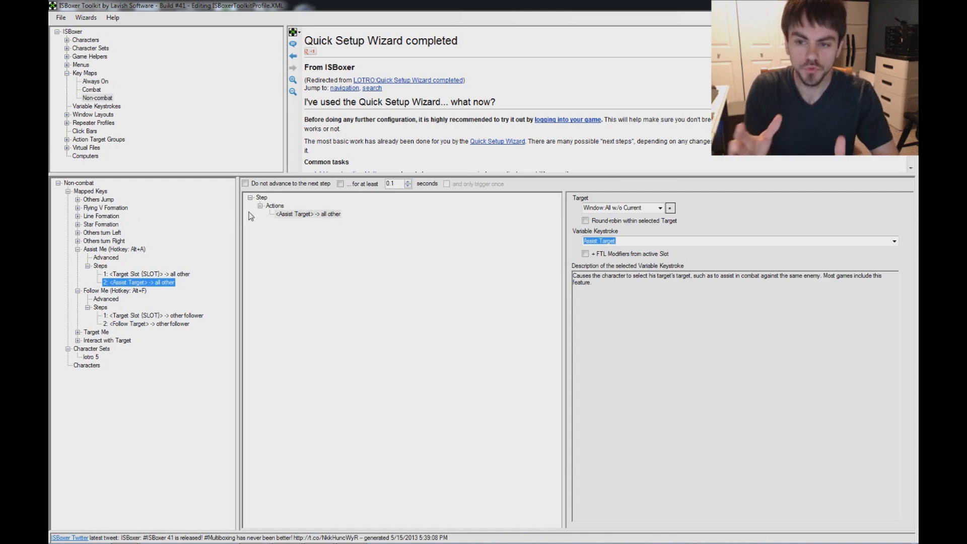
click(78, 249)
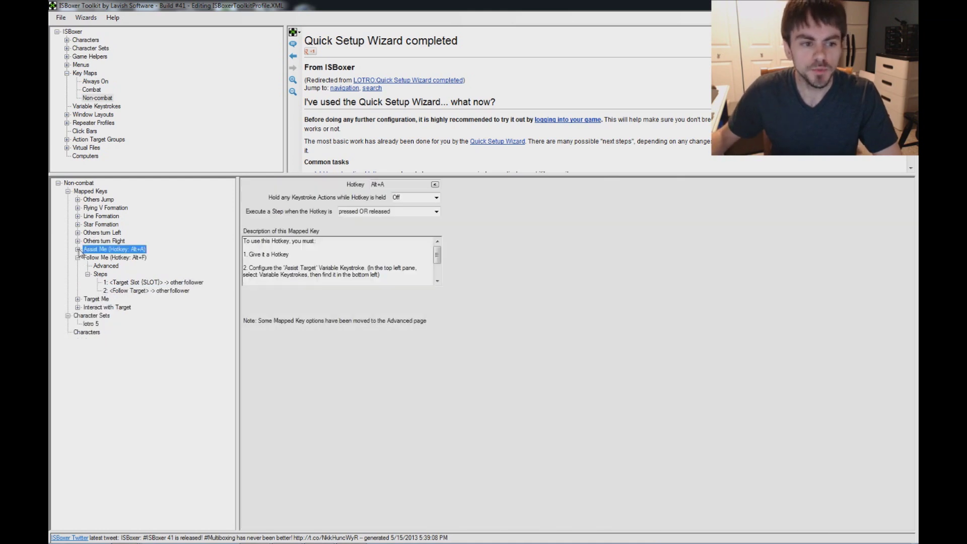
click(78, 257)
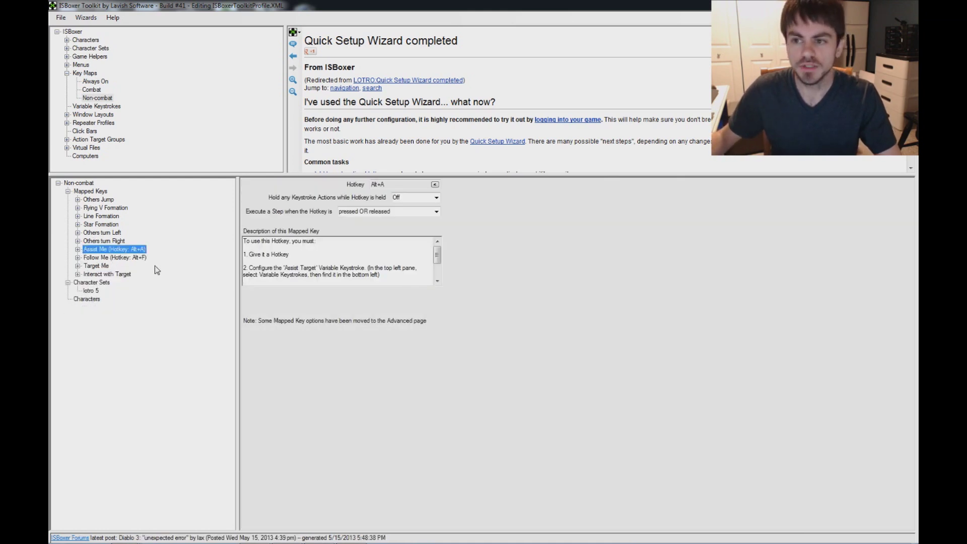
Assign the hotkey Alt+U to the Interact with Target mapped key in the Non-combat key map
click(115, 275)
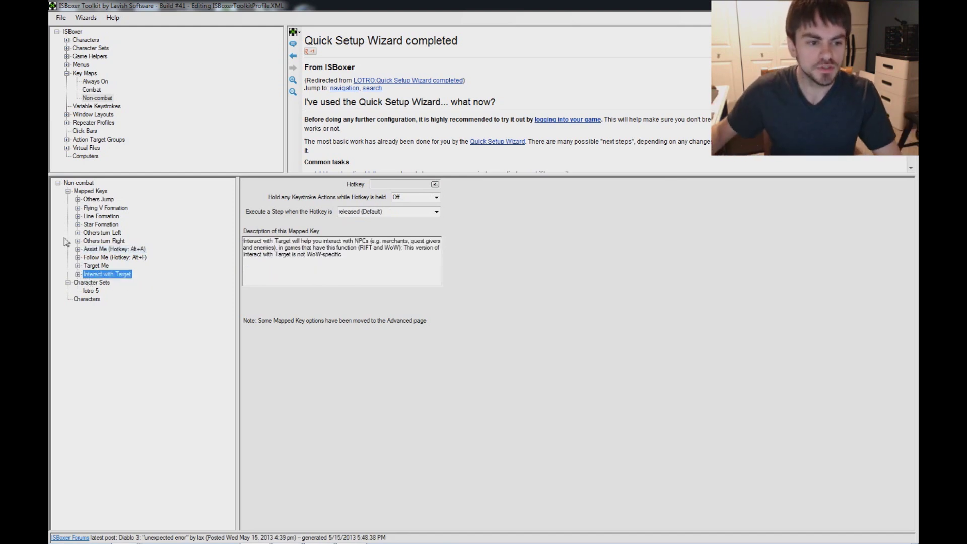
click(77, 275)
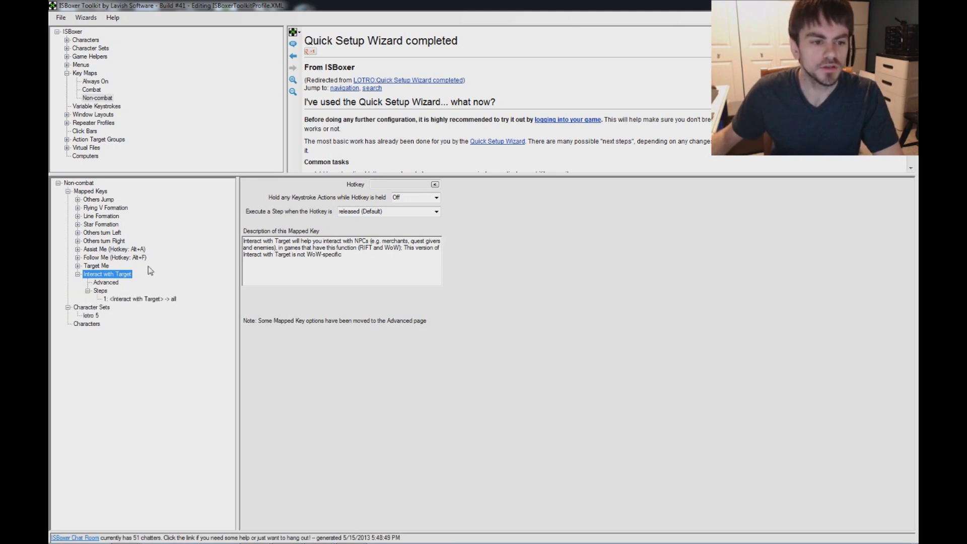
click(435, 185)
key(alt+u)
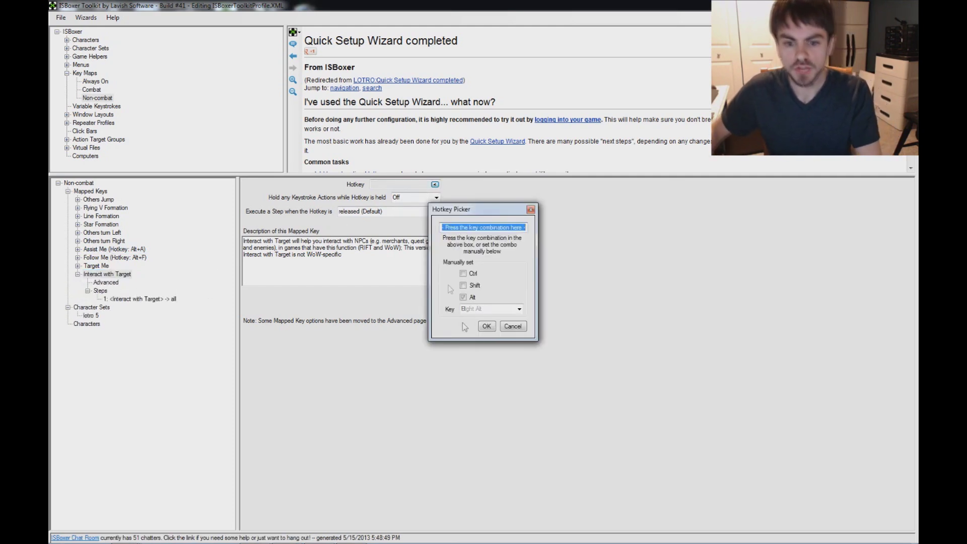
click(488, 325)
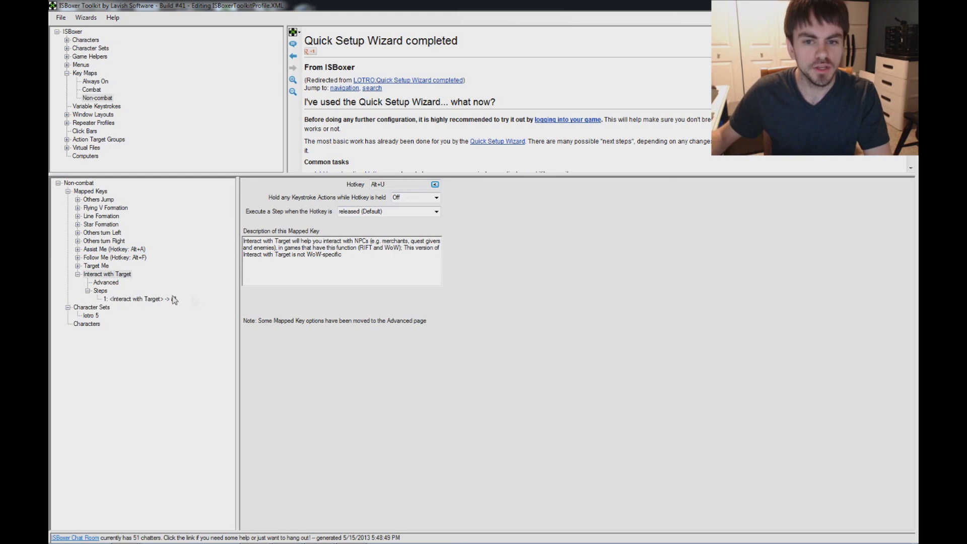
click(79, 274)
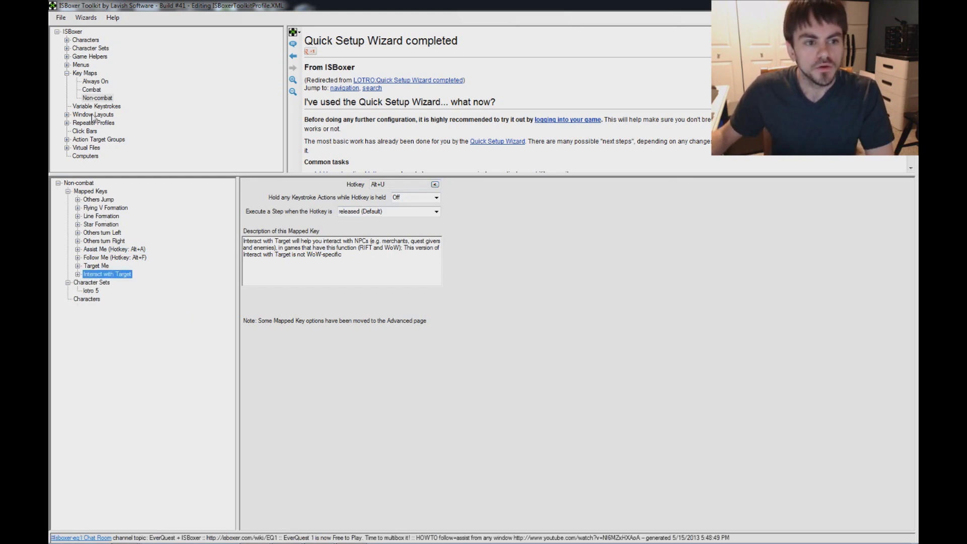
Examine the Key Re-map and Straight Key Broadcast Plus Click types in the Combat key map's Mapped Key Wizard without creating a key
click(91, 91)
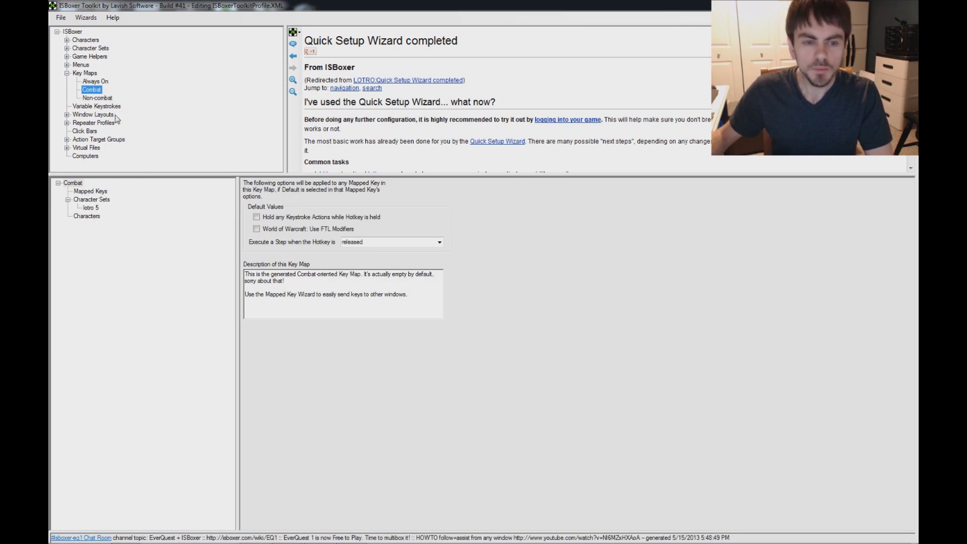
click(94, 192)
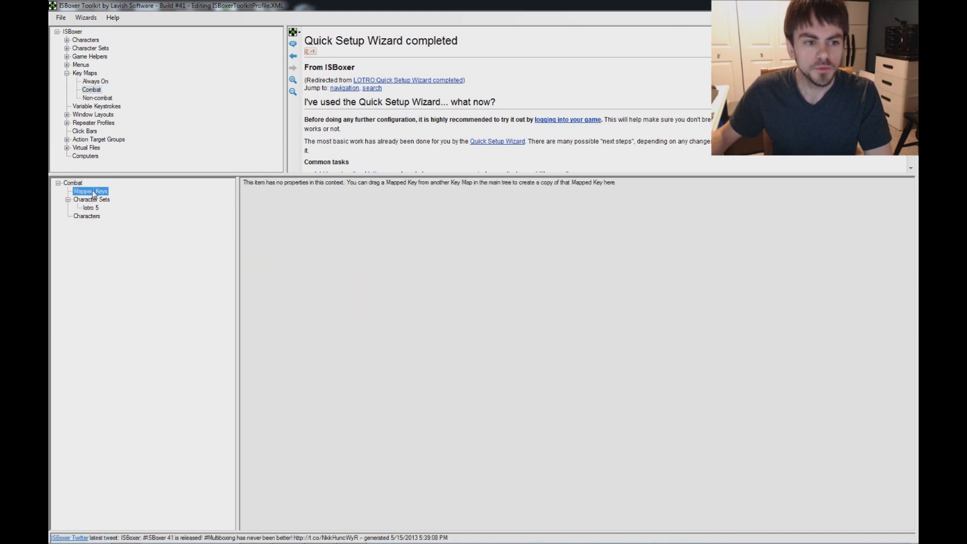
right_click(121, 195)
click(175, 202)
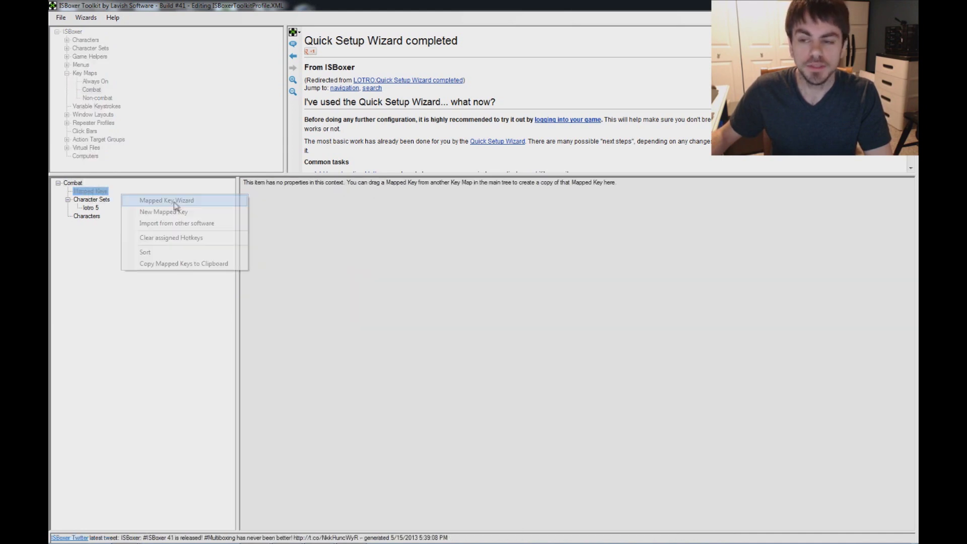
click(553, 229)
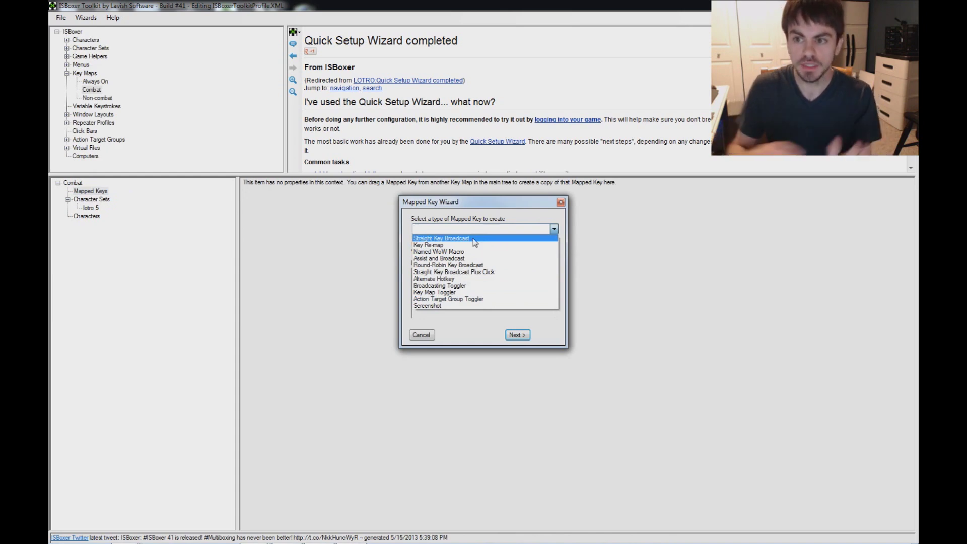
click(433, 246)
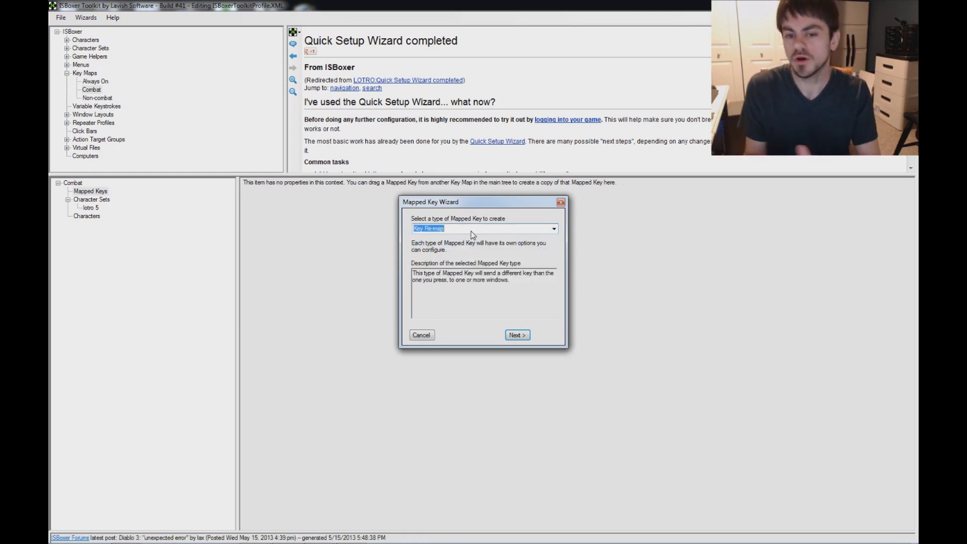
click(554, 230)
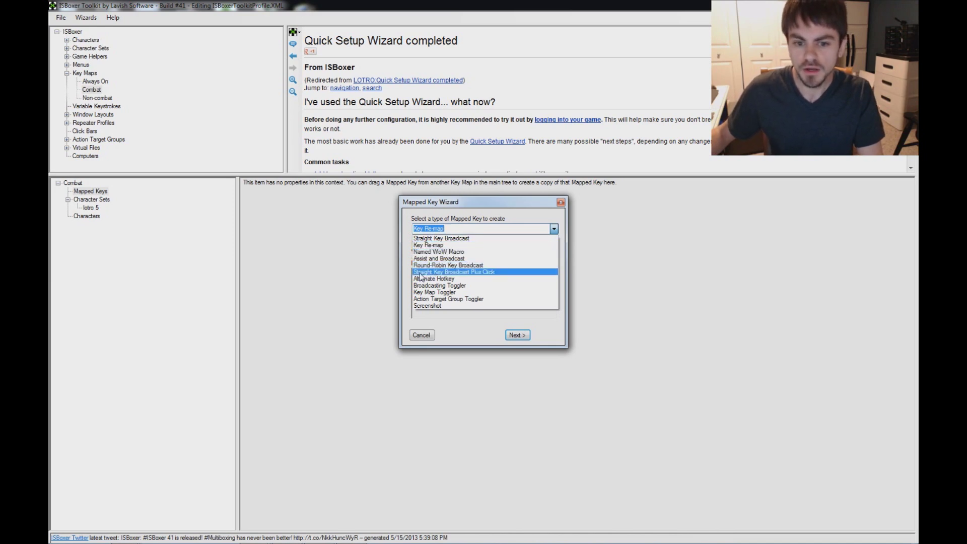
click(492, 274)
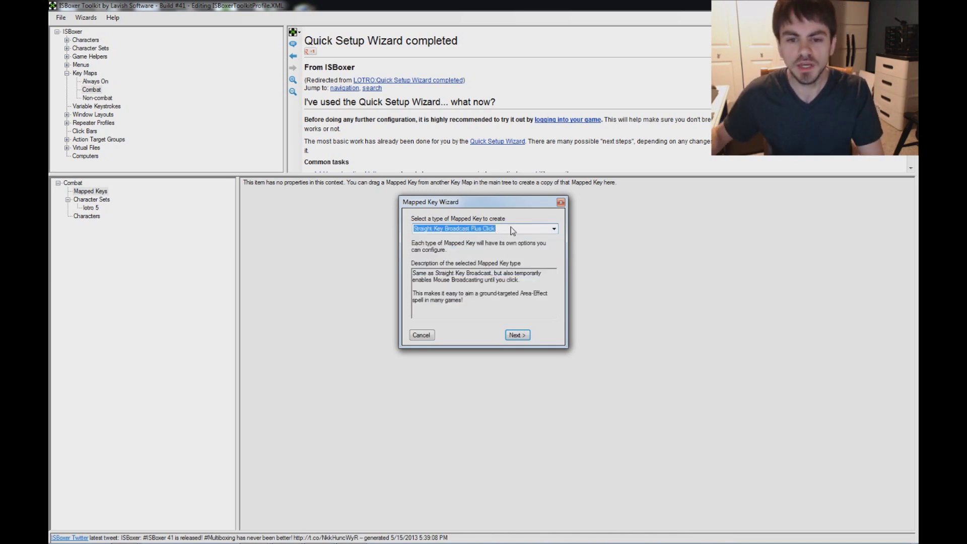
click(554, 229)
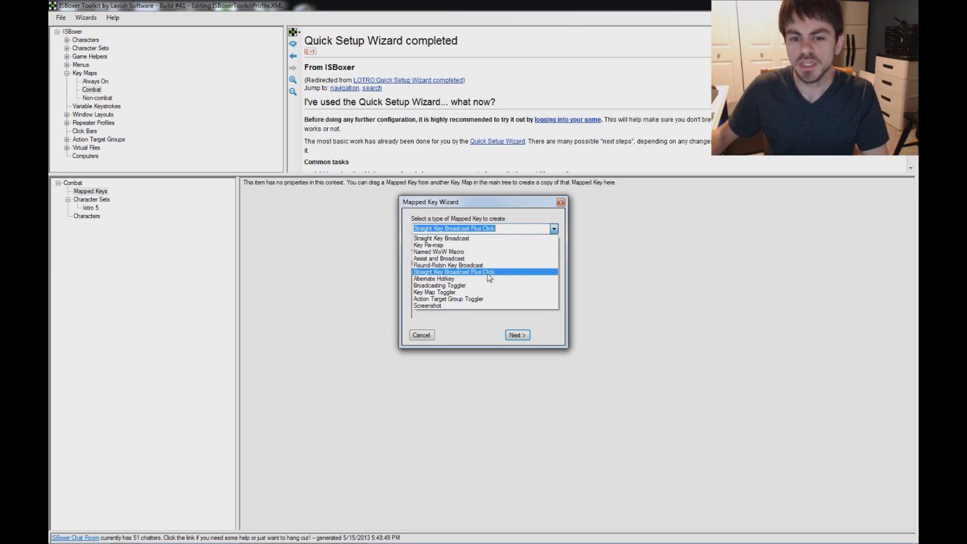
click(421, 340)
click(421, 336)
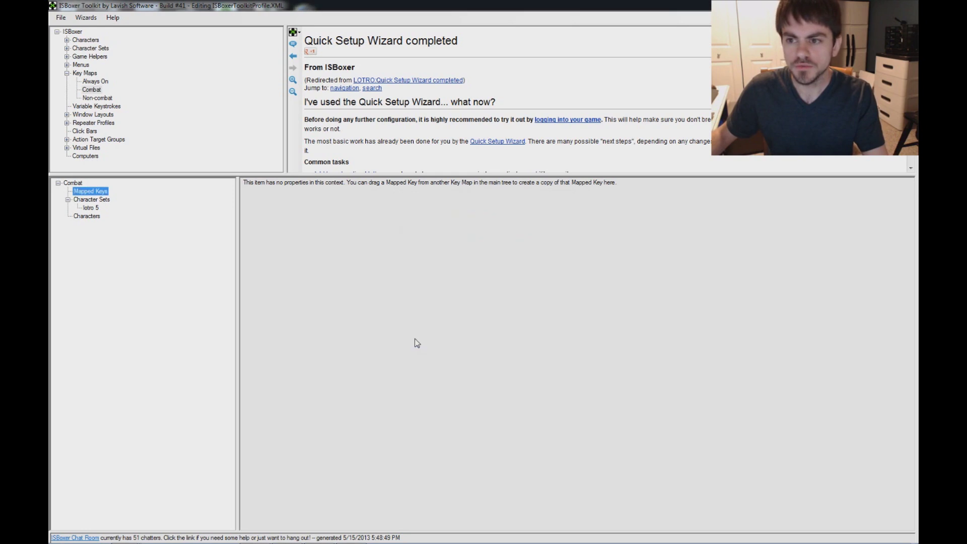
Examine the Toggle Formations Menu, Next window, Activate Repeat and Activate Maps mapped keys in the Always On key map
click(95, 91)
click(96, 81)
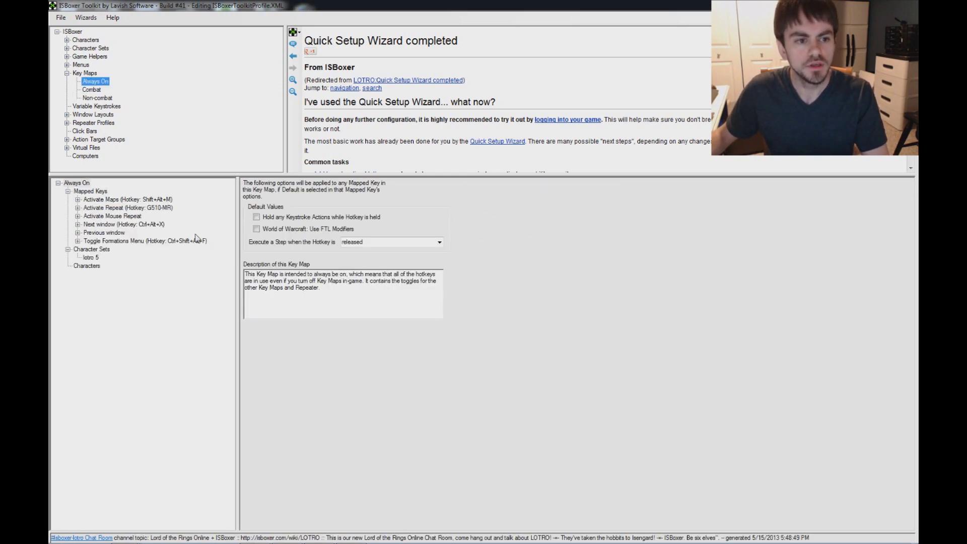
click(87, 241)
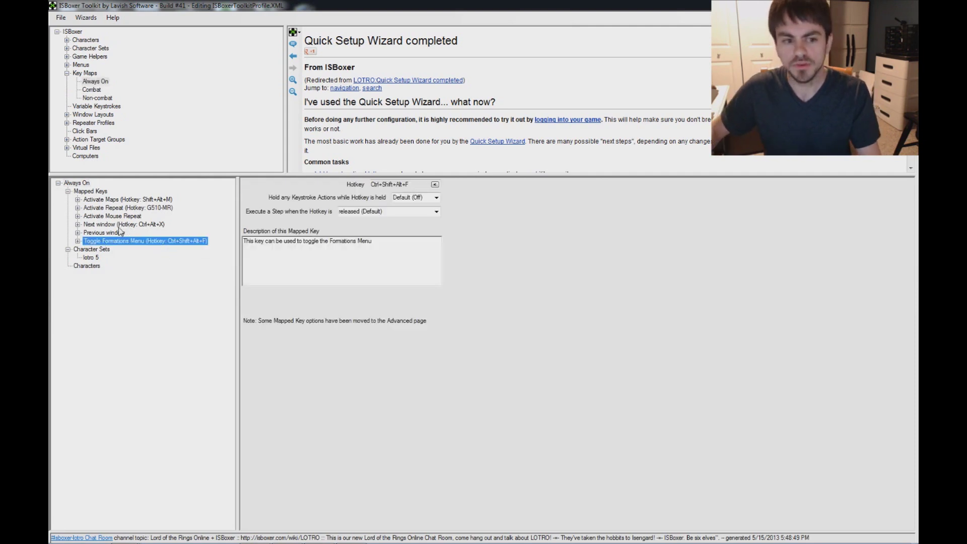
double_click(111, 225)
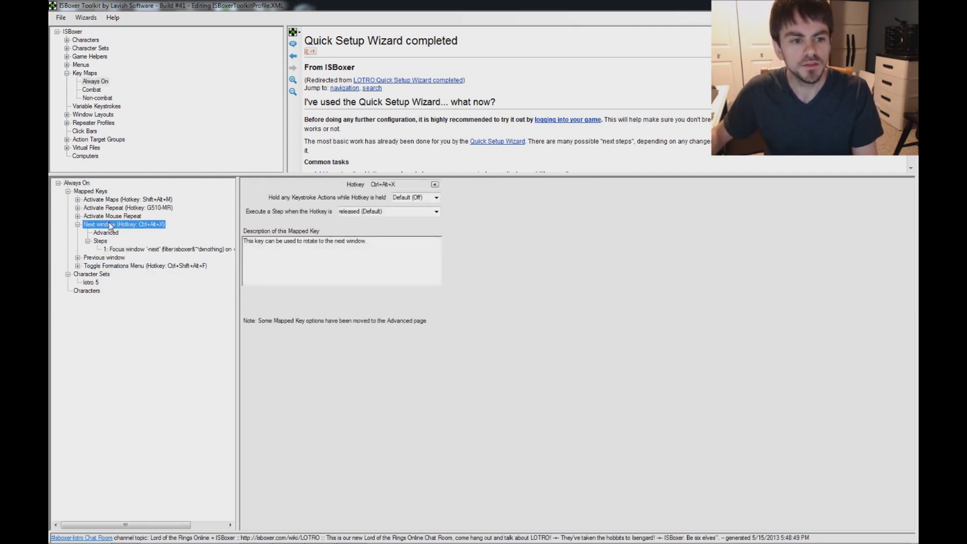
click(78, 225)
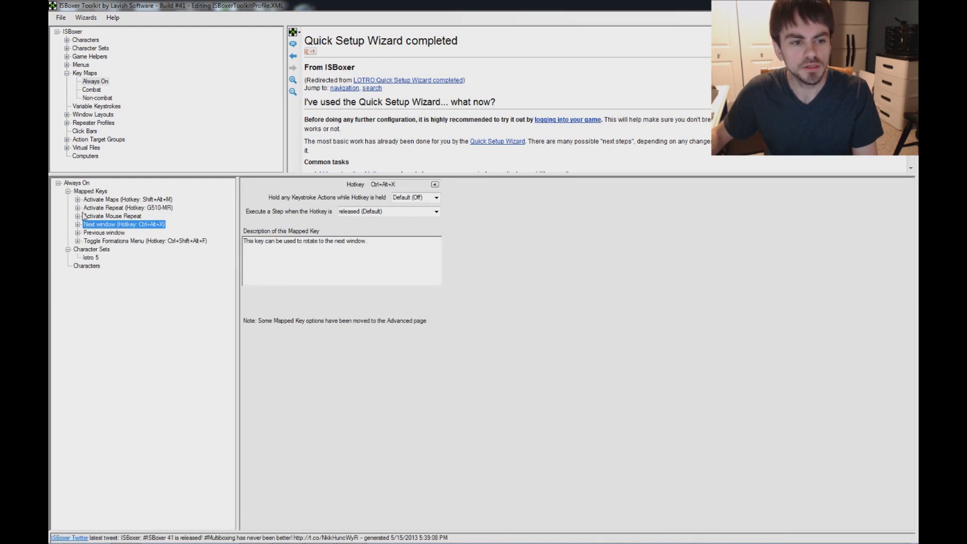
click(78, 208)
click(154, 209)
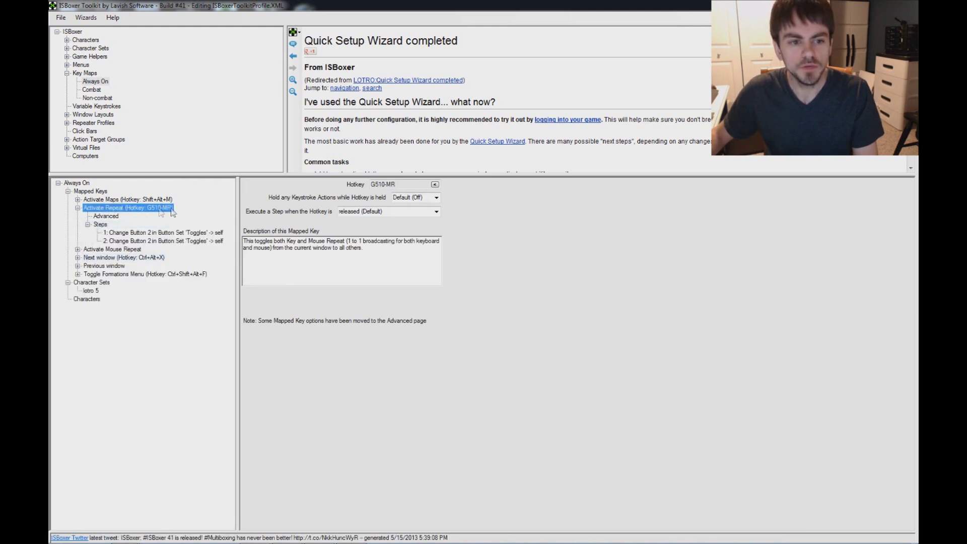
double_click(99, 200)
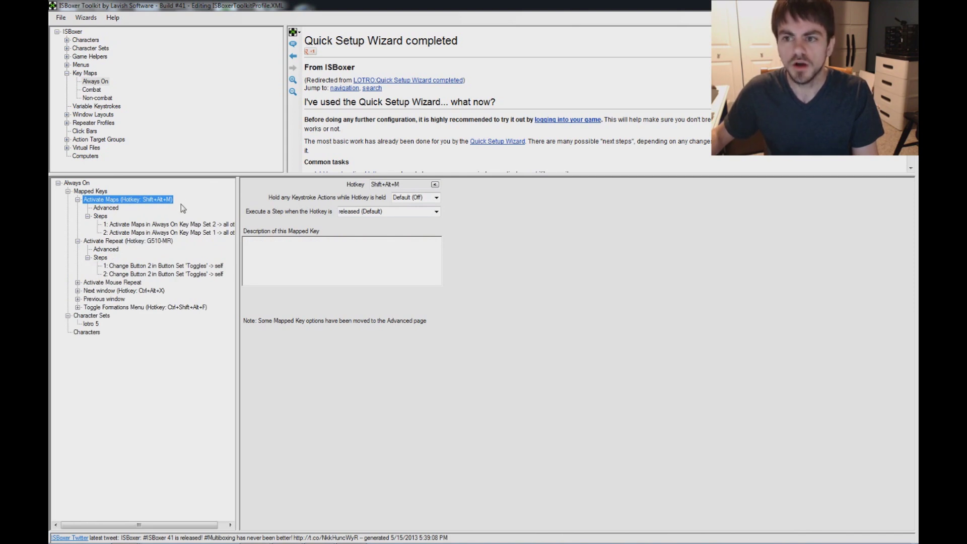
click(77, 199)
click(78, 208)
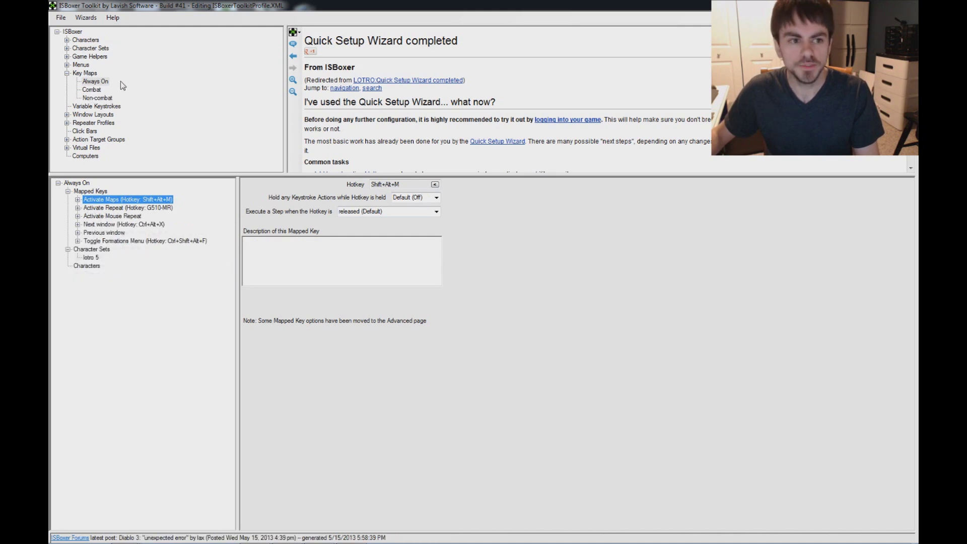
Examine the Standard menu's overrides for the lotro 5 character set and the Standard menu template's layout settings
click(67, 73)
click(93, 89)
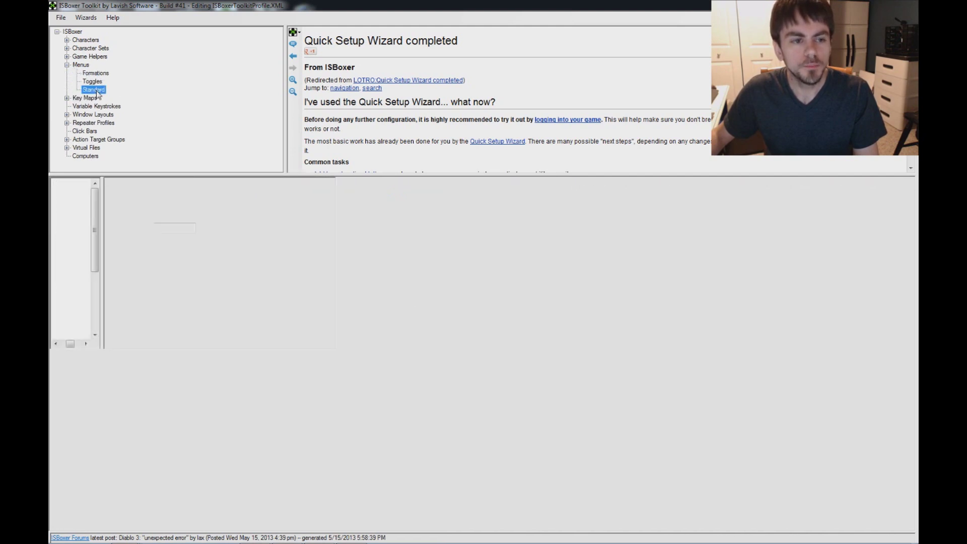
click(91, 199)
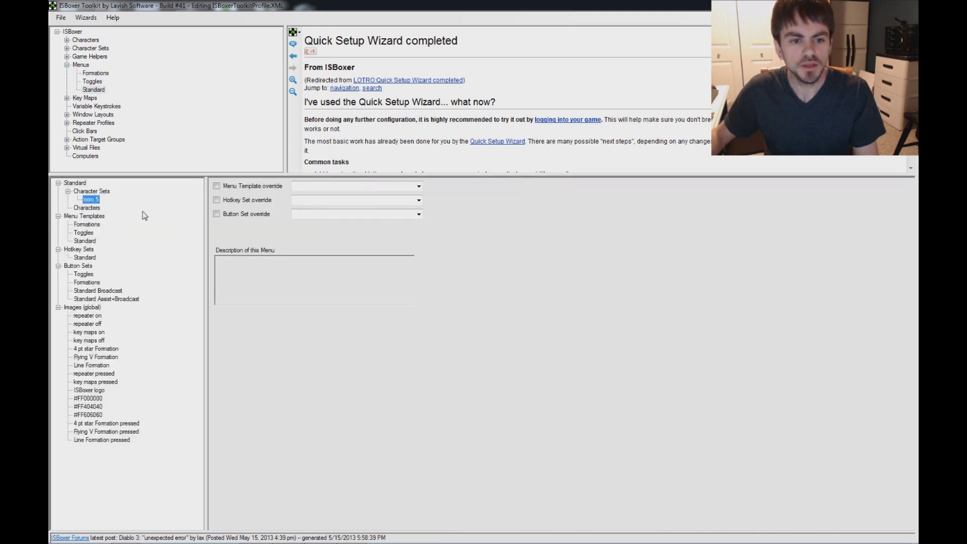
click(84, 241)
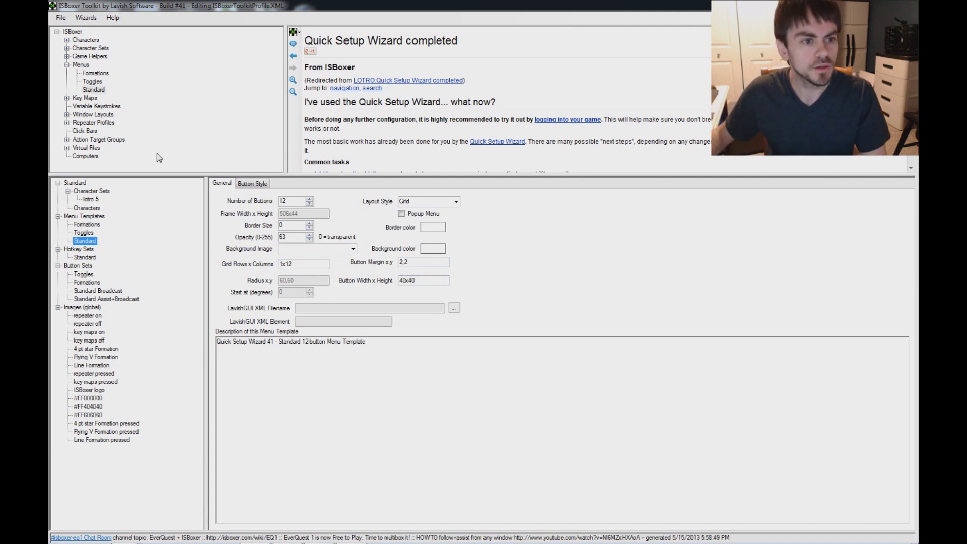
Enable muting background game window audio and un-muting foreground window audio for the lotro 5 character set
double_click(86, 57)
double_click(98, 47)
click(90, 57)
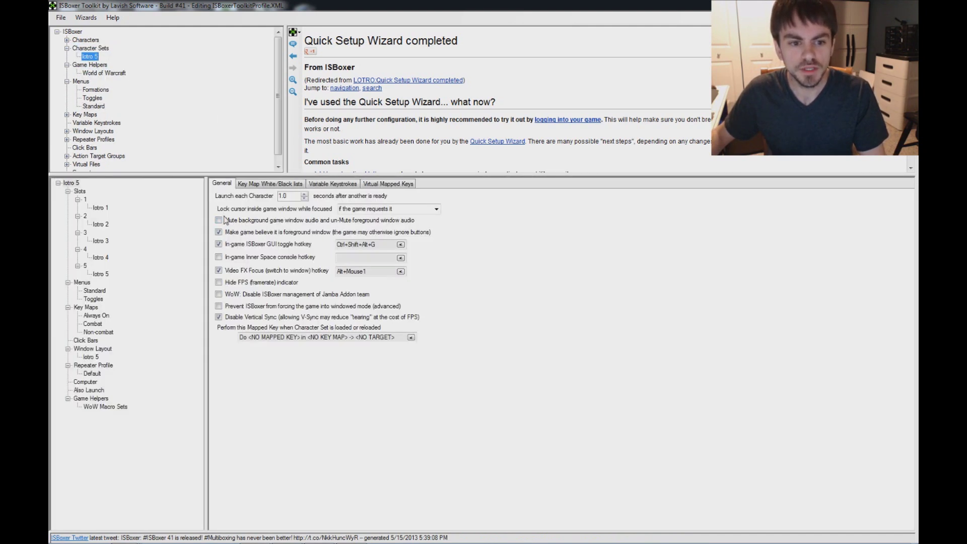
click(409, 223)
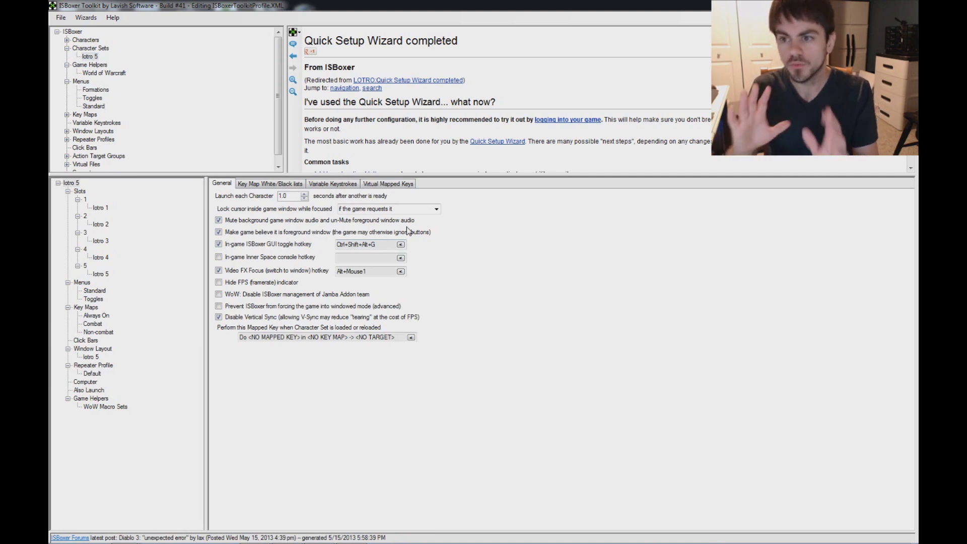
Export the whole ISBoxer configuration to Inner Space and dismiss the resulting message
key(alt+f)
key(Escape)
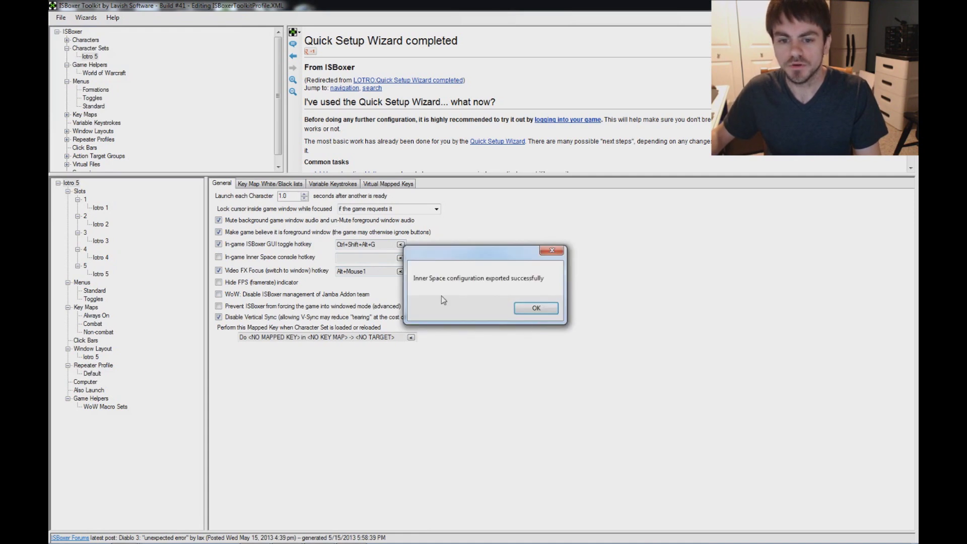
click(538, 307)
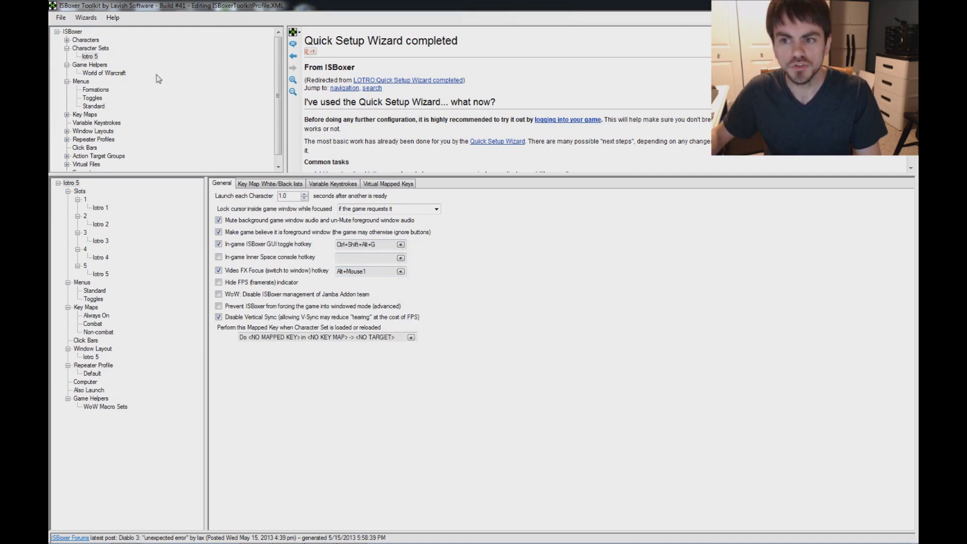
click(60, 17)
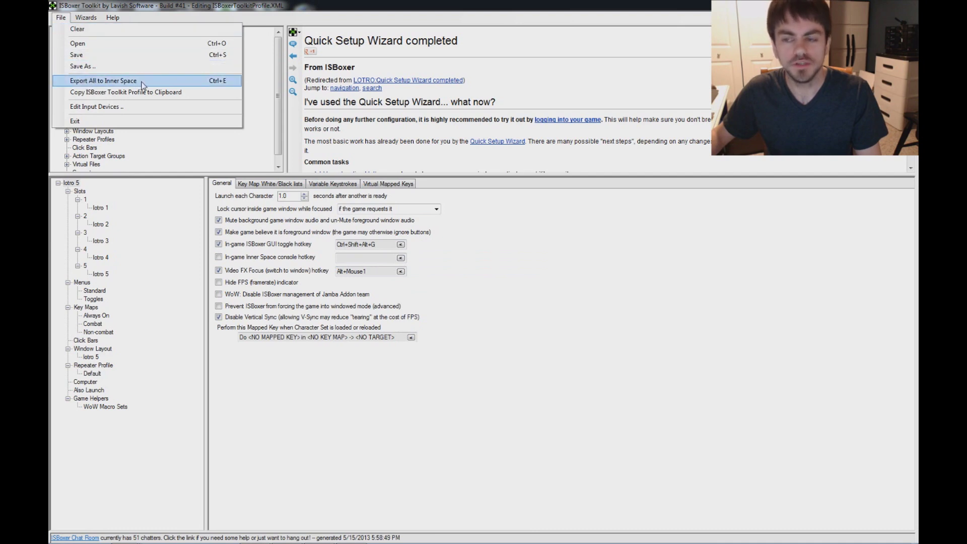
click(170, 5)
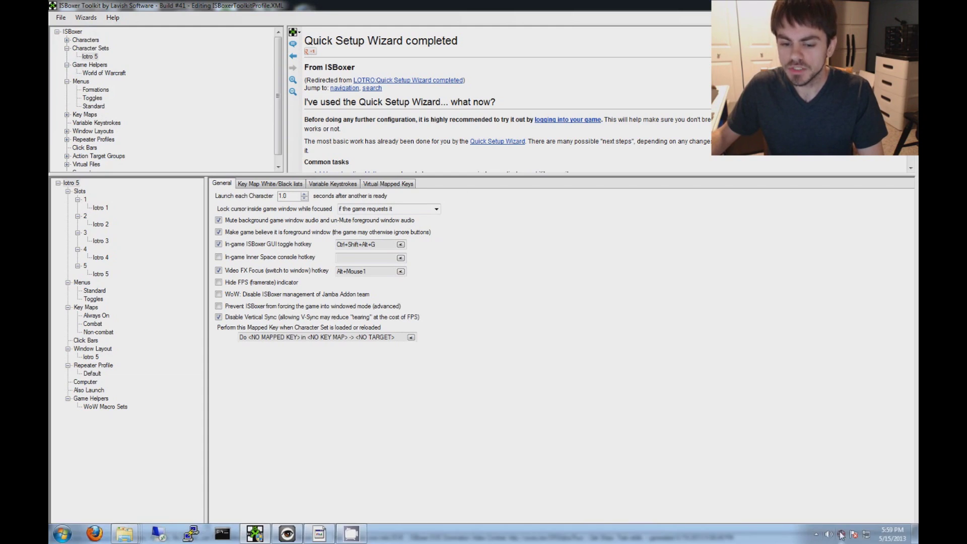
Launch the lotro 5 ISBoxer character set from Inner Space
right_click(841, 534)
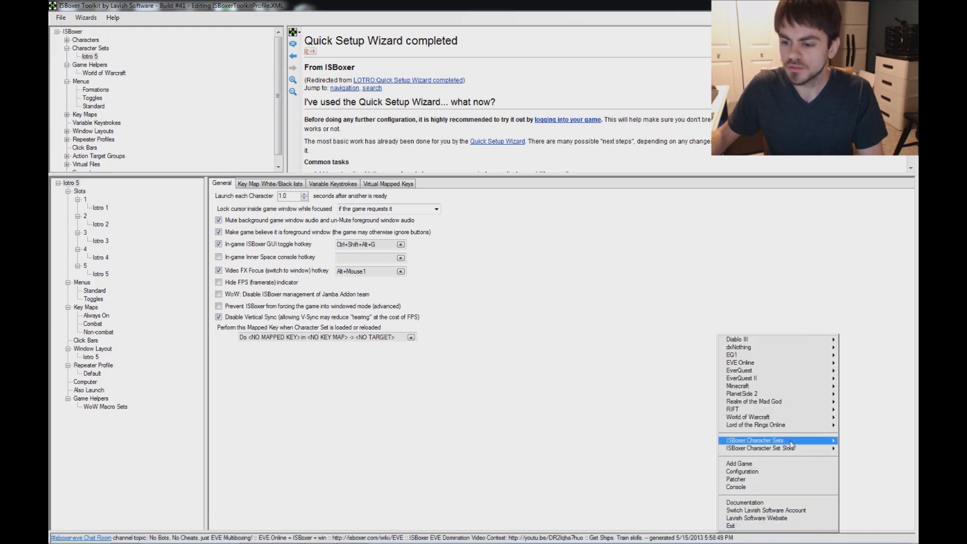
mouse_move(791, 444)
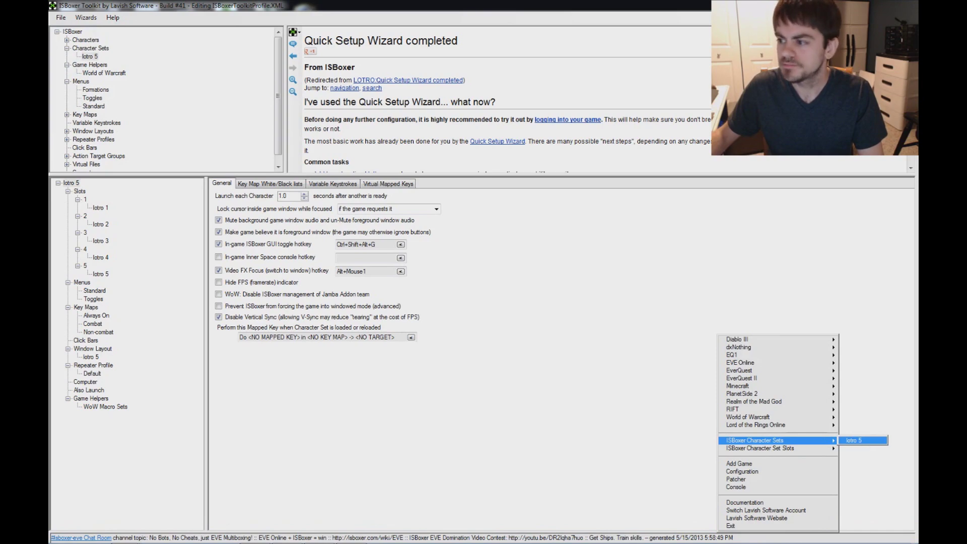
click(862, 440)
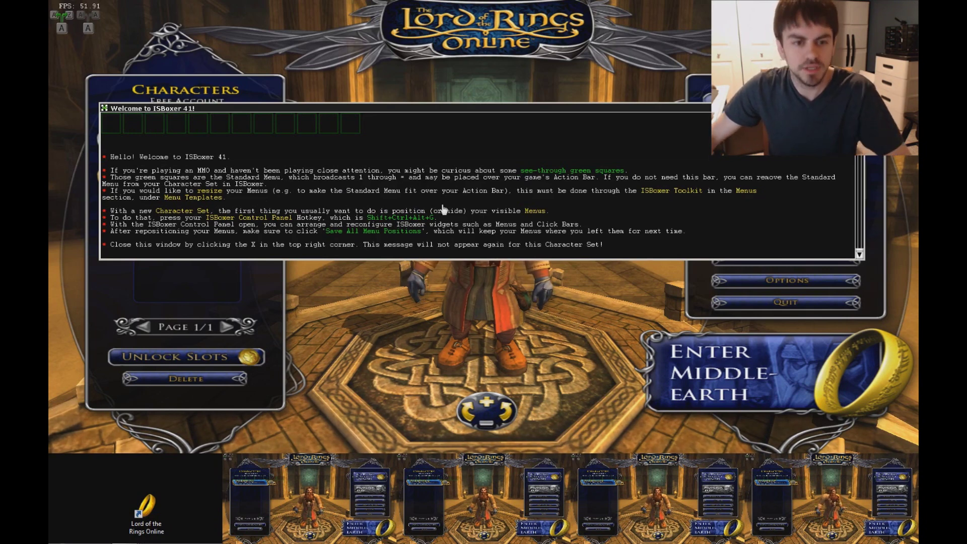
Show the in-game ISBoxer Control Panel, move it above the welcome message, and place the Standard menu below the character near the Delete option
key(ctrl+shift+alt+g)
drag(263, 58, 590, 9)
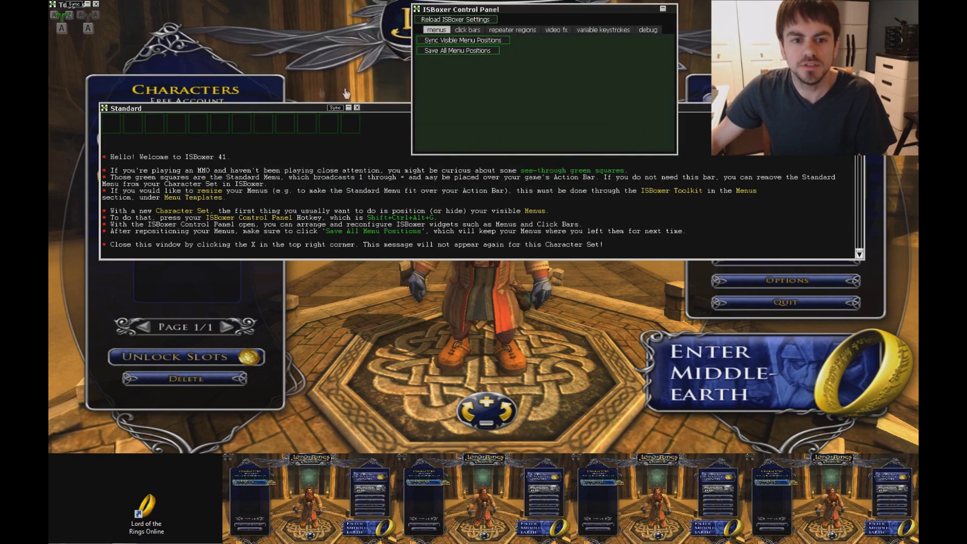
drag(238, 108, 351, 387)
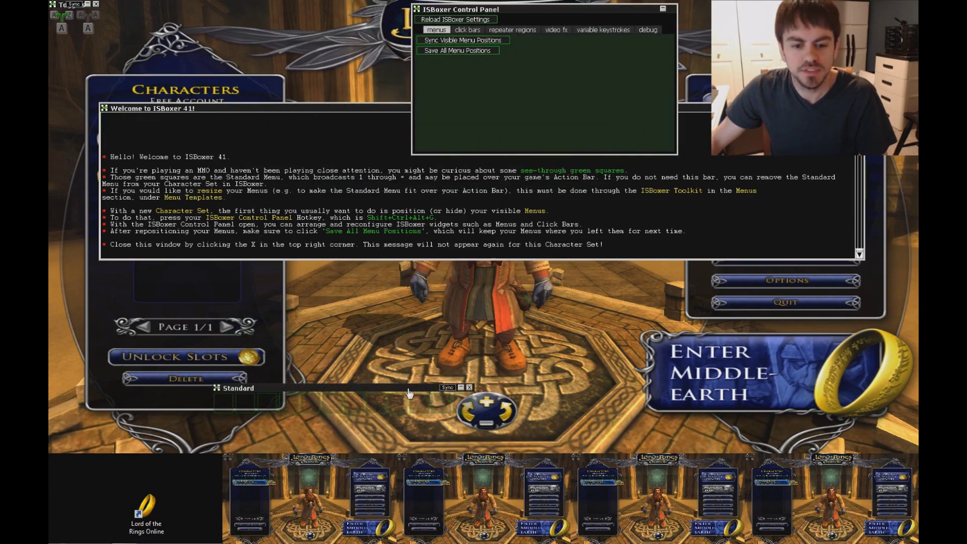
Move the Standard menu below the Delete option, the Toggles menu up beside the game logo, and the ISBoxer Control Panel slightly lower
drag(376, 389, 346, 414)
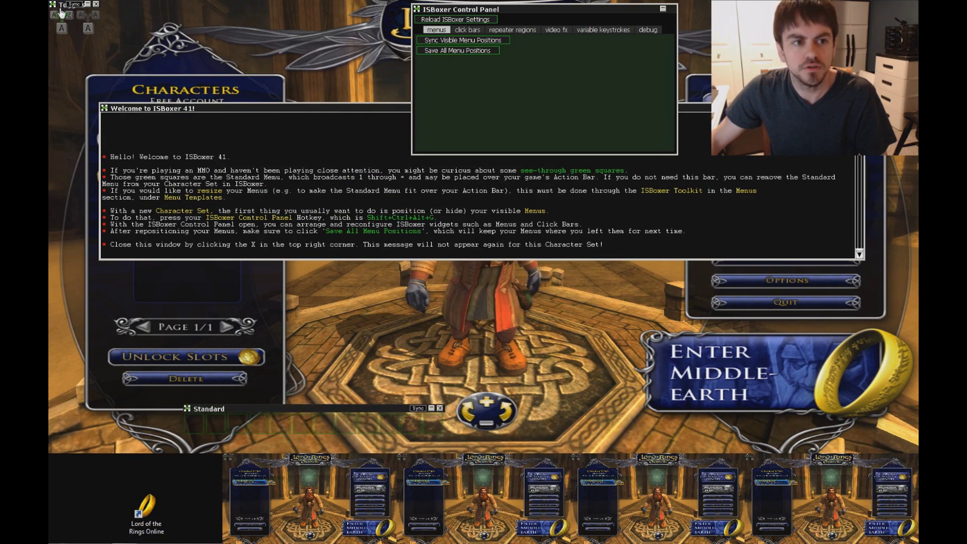
drag(52, 7, 402, 5)
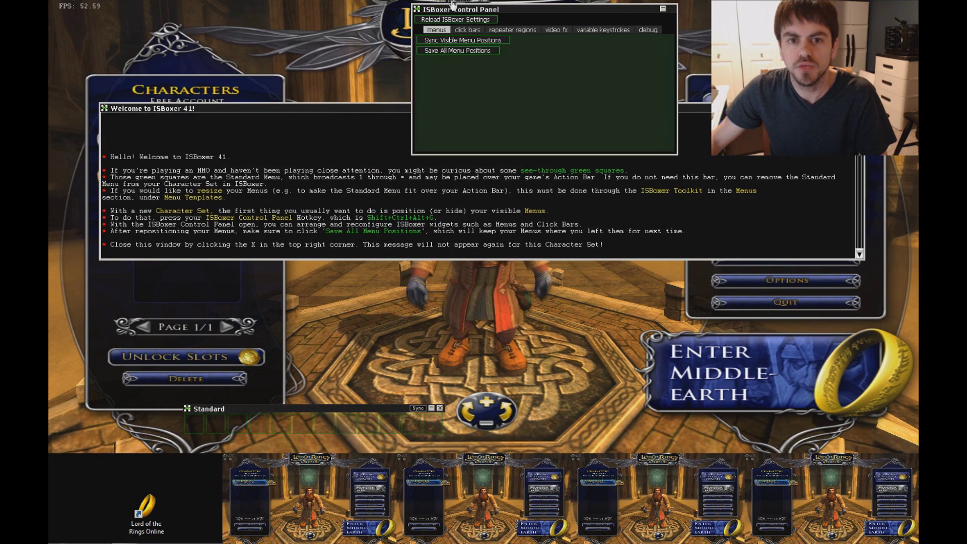
drag(518, 14, 505, 51)
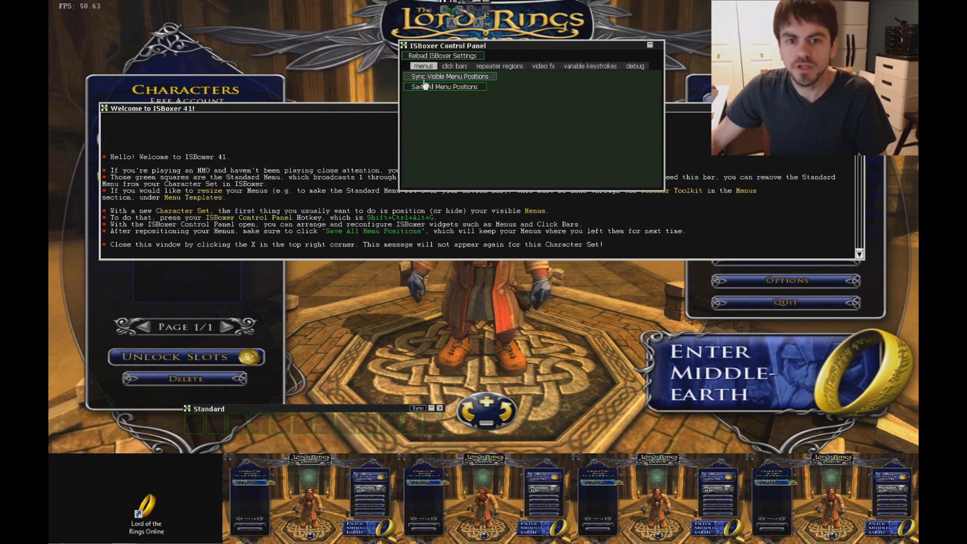
Sync the visible menu positions, hide the ISBoxer Control Panel, and close the ISBoxer 41 welcome message
click(456, 76)
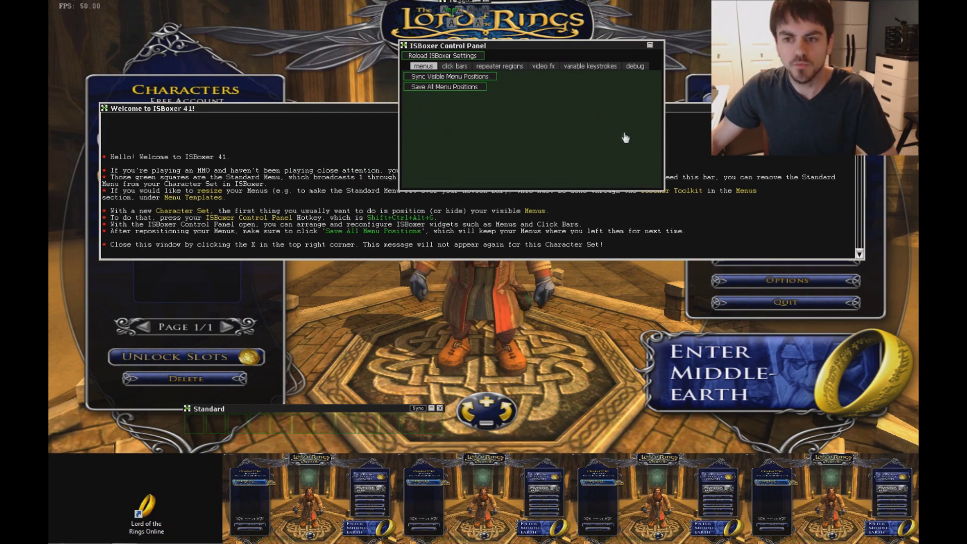
key(ctrl+shift+alt+g)
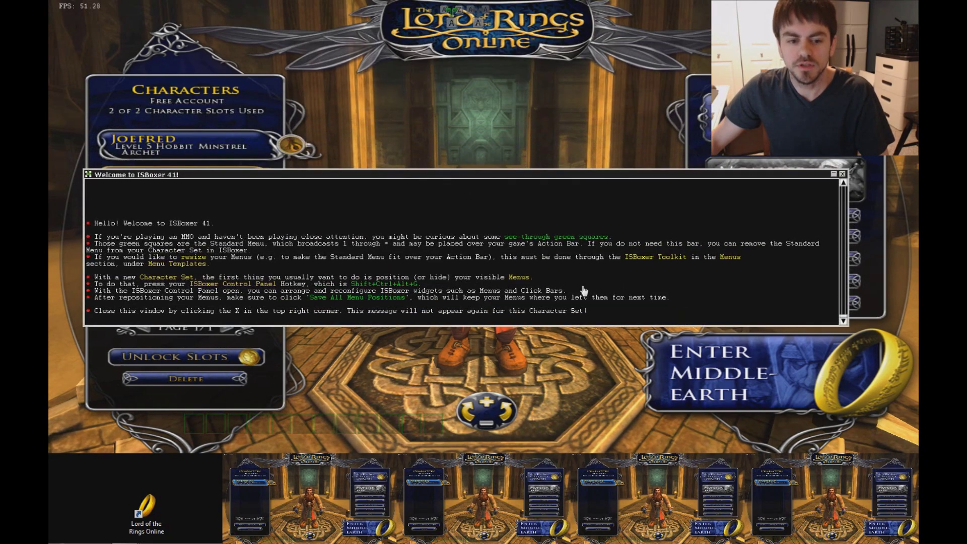
click(842, 174)
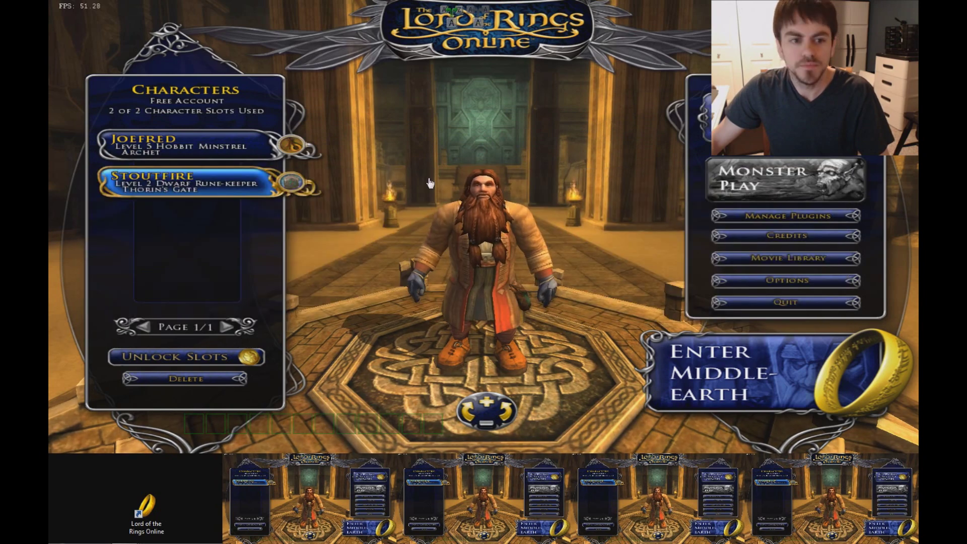
Cycle through all five game windows on the character selection screen and return to the first one
key(ctrl+alt+x)
key(ctrl+alt+x)
key(ctrl+alt+x)
key(ctrl+alt+x)
key(ctrl+alt+x)
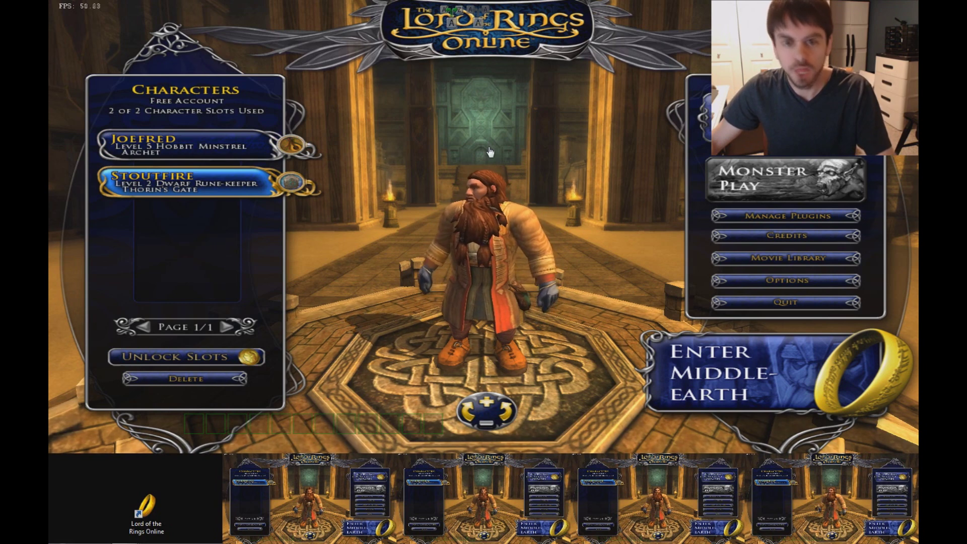
Toggle ISBoxer repeating and enter Middle-earth with all five characters at once
key(shift+alt+r)
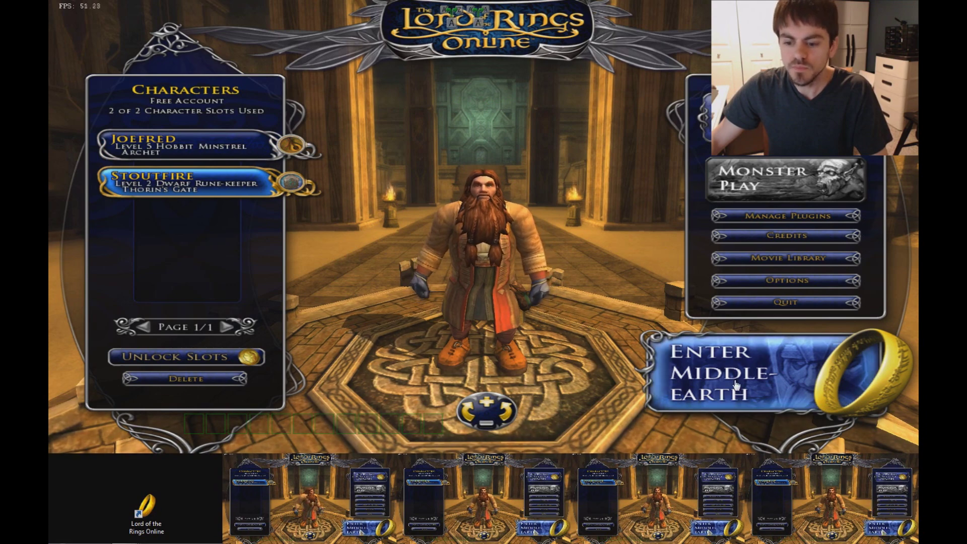
click(677, 344)
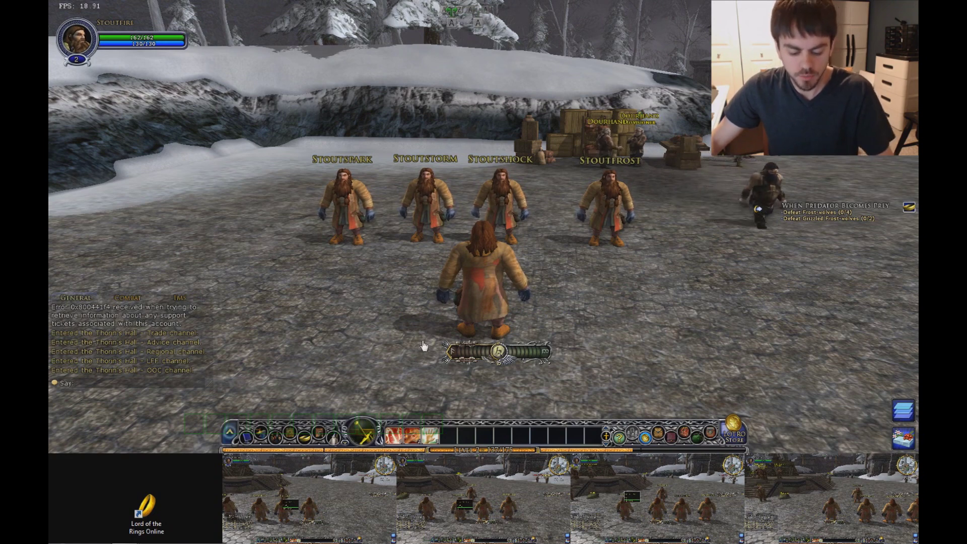
Show the ISBoxer Control Panel, align the Standard menu with the game's quickslots to compare their sizes, and hide the panel
key(ctrl+shift+alt+g)
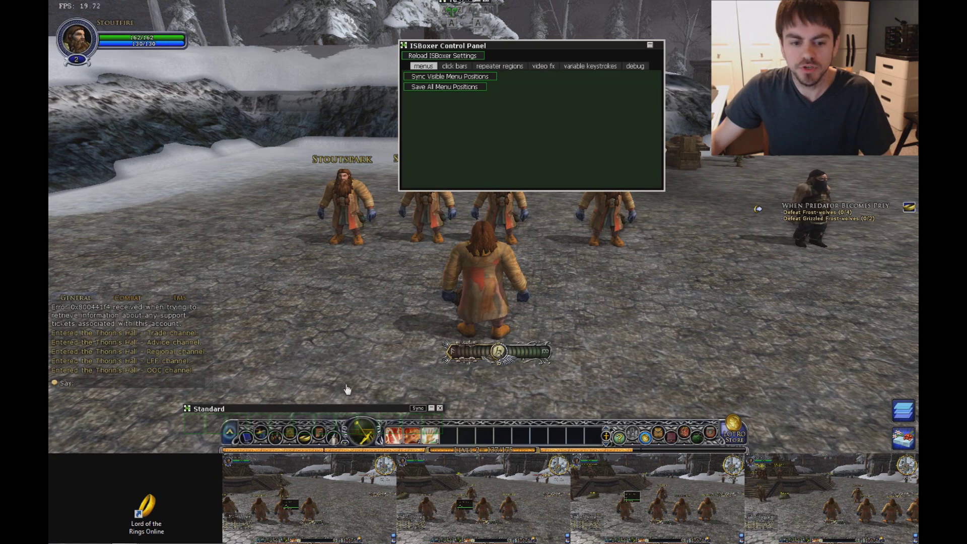
drag(332, 410, 533, 427)
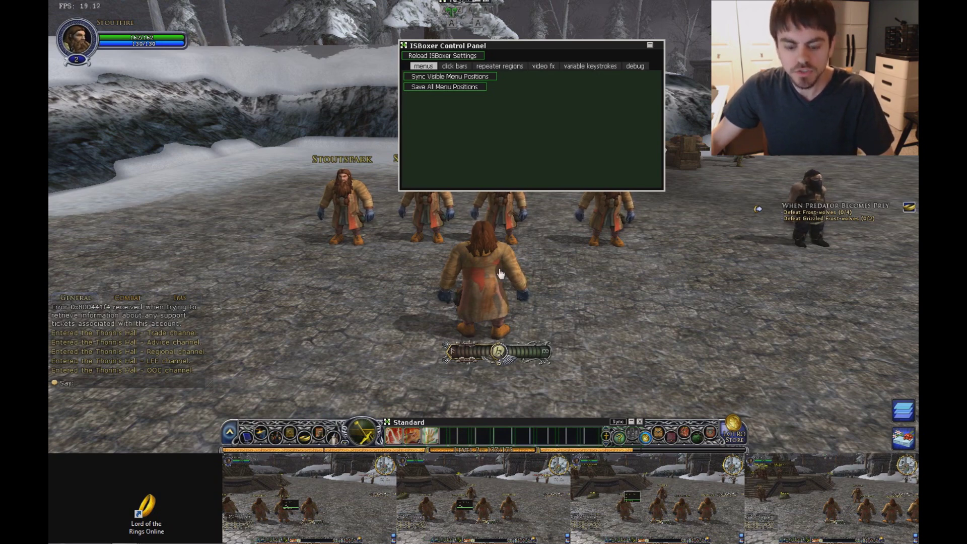
key(ctrl+alt+g)
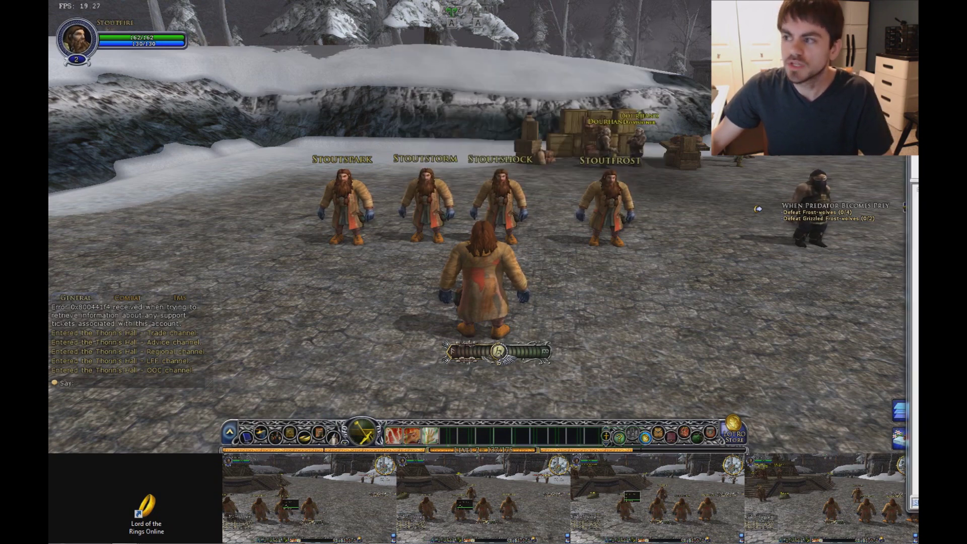
Switch to the ISBoxer Toolkit and set the Standard menu template's button margin to 1,1 and button size to 34x34
drag(914, 41, 434, 1)
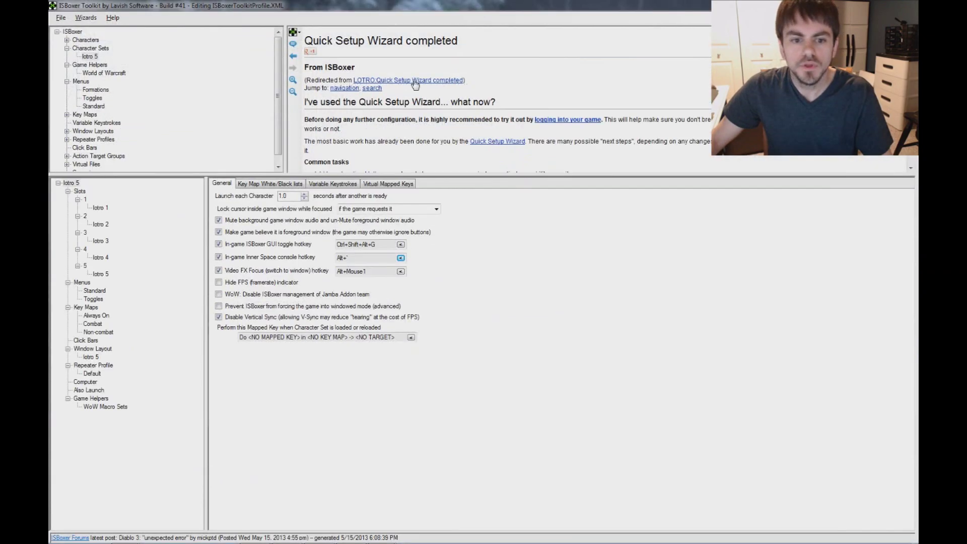
click(94, 106)
click(85, 242)
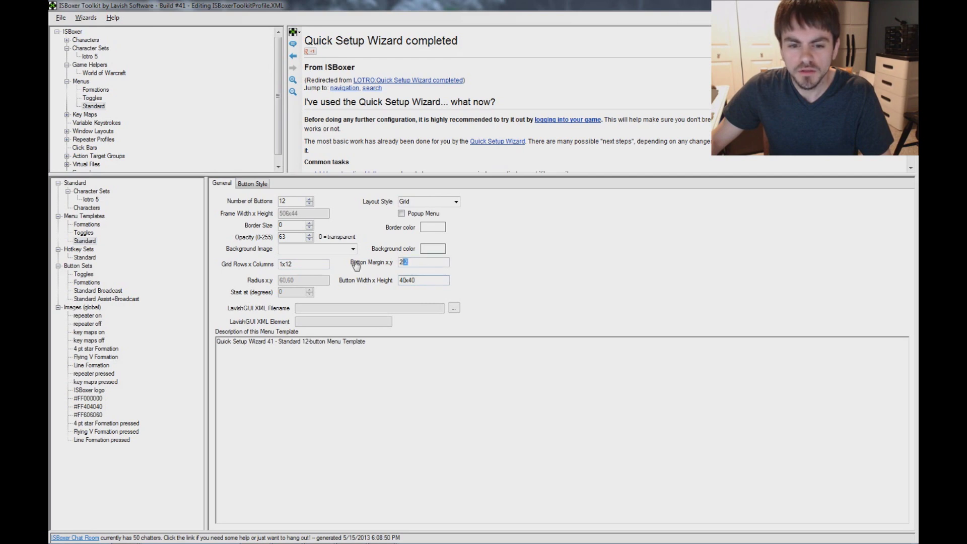
text(1,1)
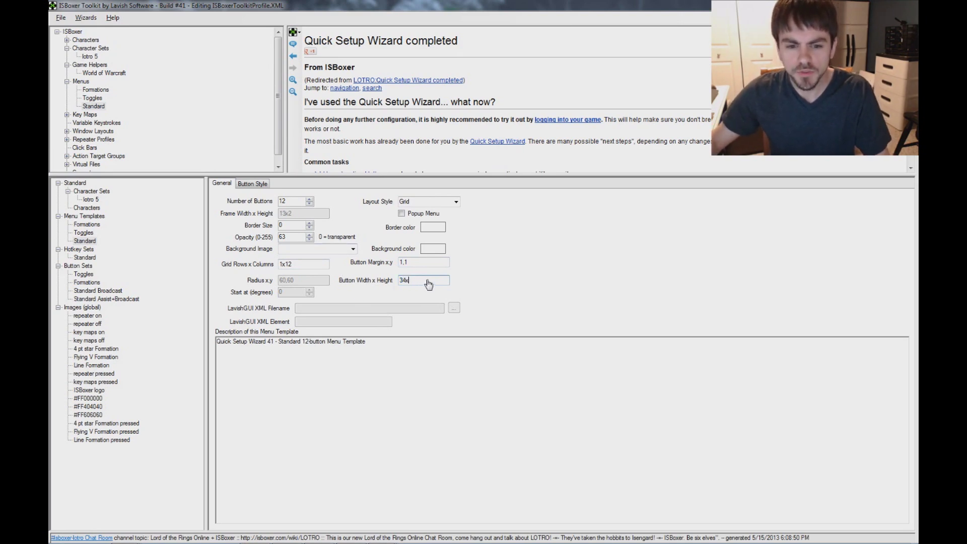
key(alt+f)
key(s)
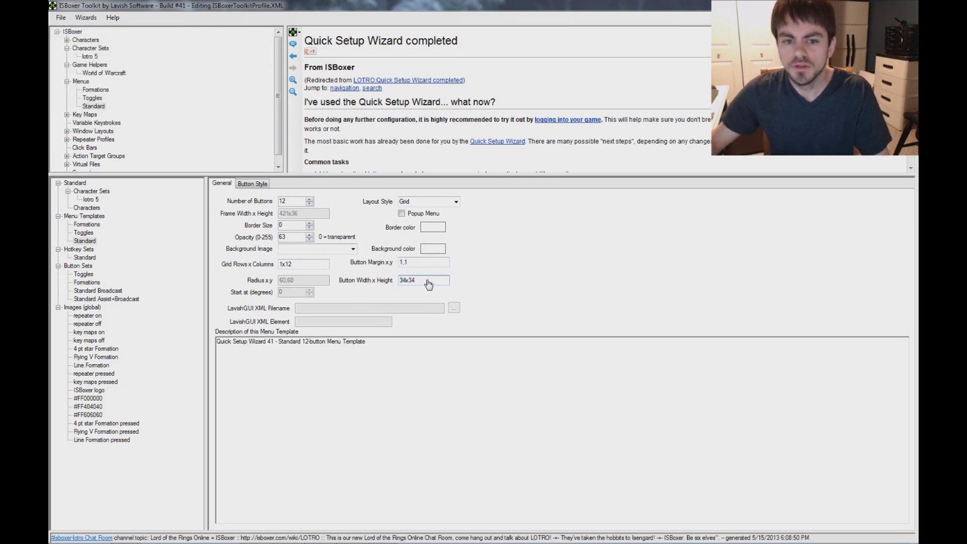
Export all of the updated configuration to Inner Space and dismiss the message
click(61, 18)
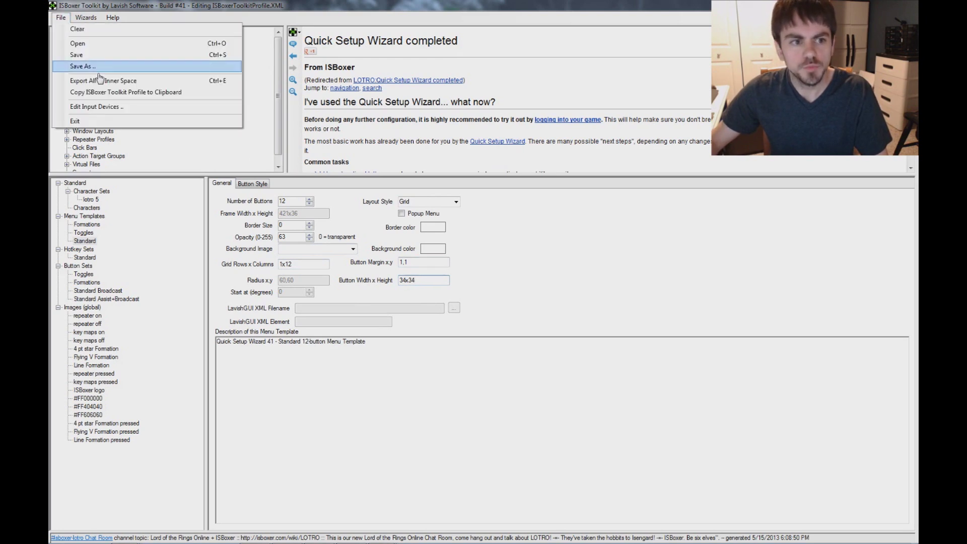
click(102, 80)
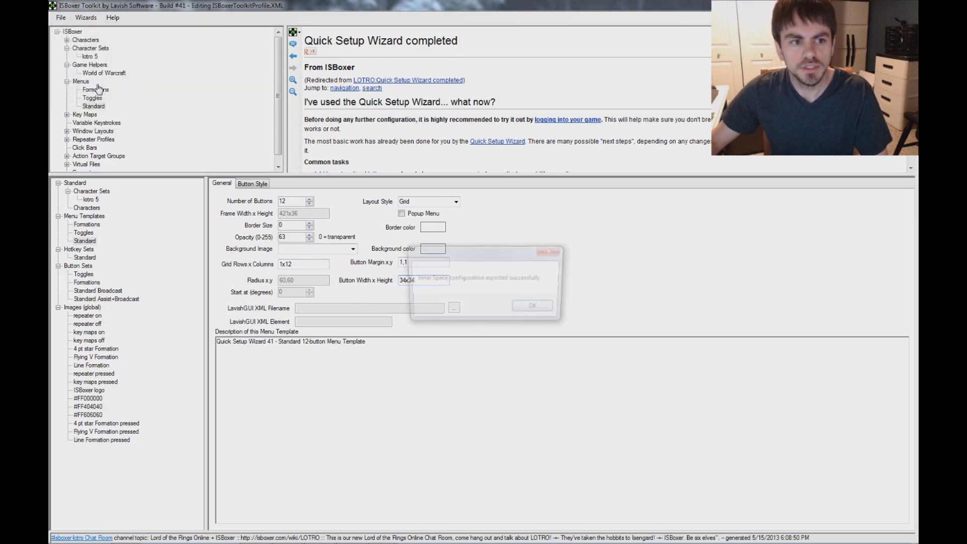
click(533, 309)
Return to the game, place the resized Standard menu over the quickslots, save all menu positions, and hide the ISBoxer Control Panel
key(alt+Tab)
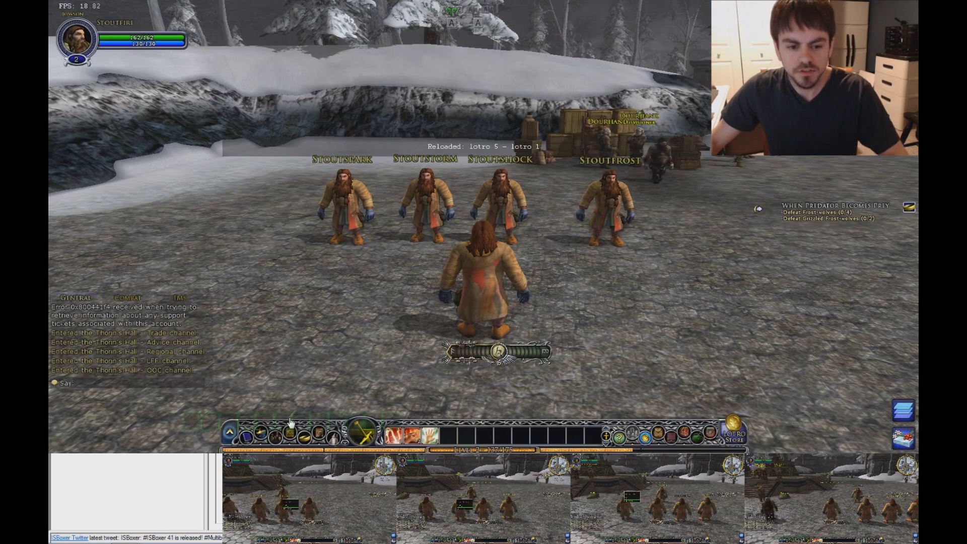
drag(277, 409, 476, 428)
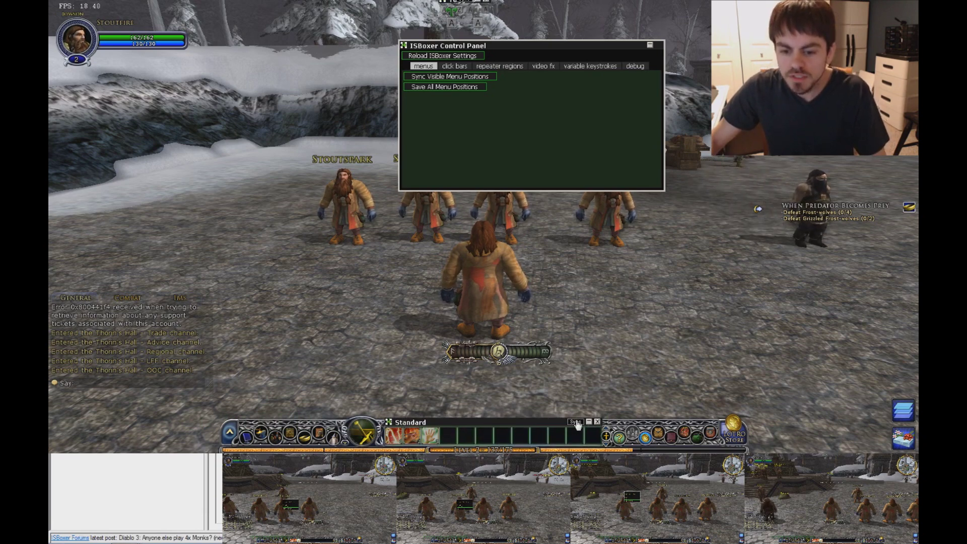
click(434, 88)
key(ctrl+alt+g)
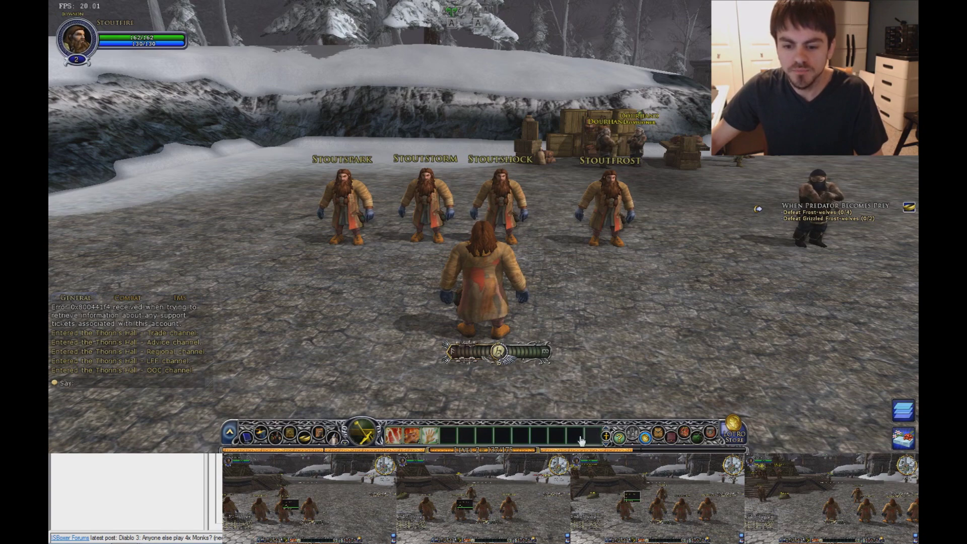
Cycle through the other characters' windows to check the Standard menu's alignment over the quickslots, and switch back to the first character
key(ctrl+alt+x)
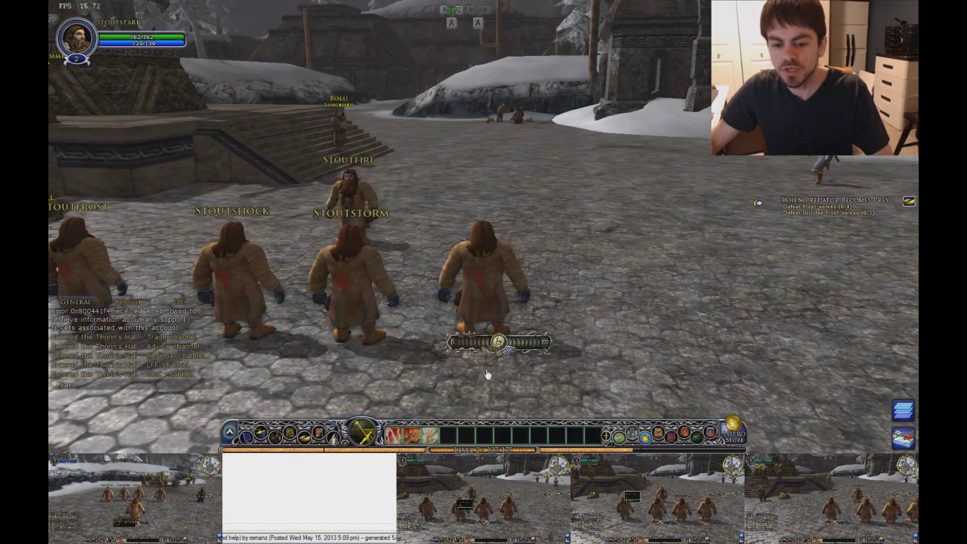
key(ctrl+alt+x)
key(ctrl+alt+x)
key(ctrl+alt+x)
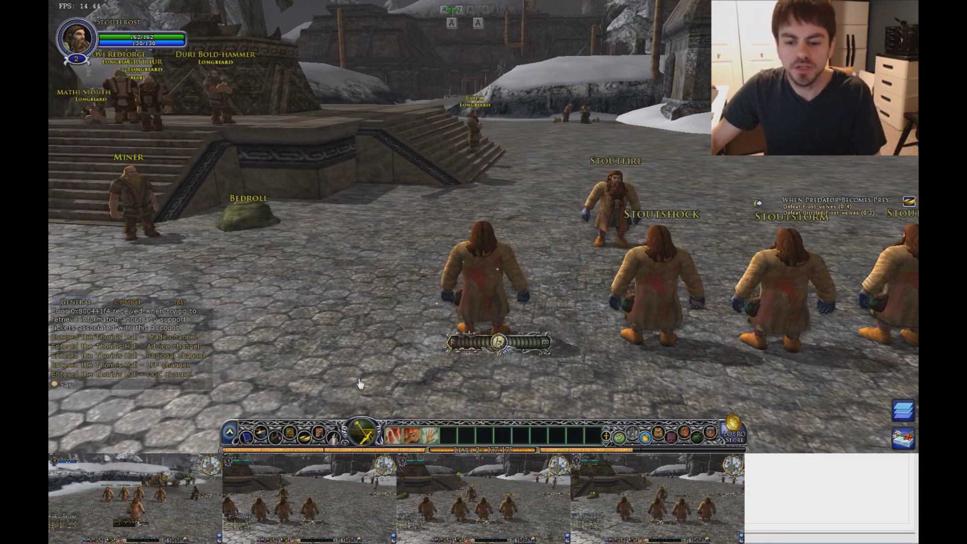
key(ctrl+alt+1)
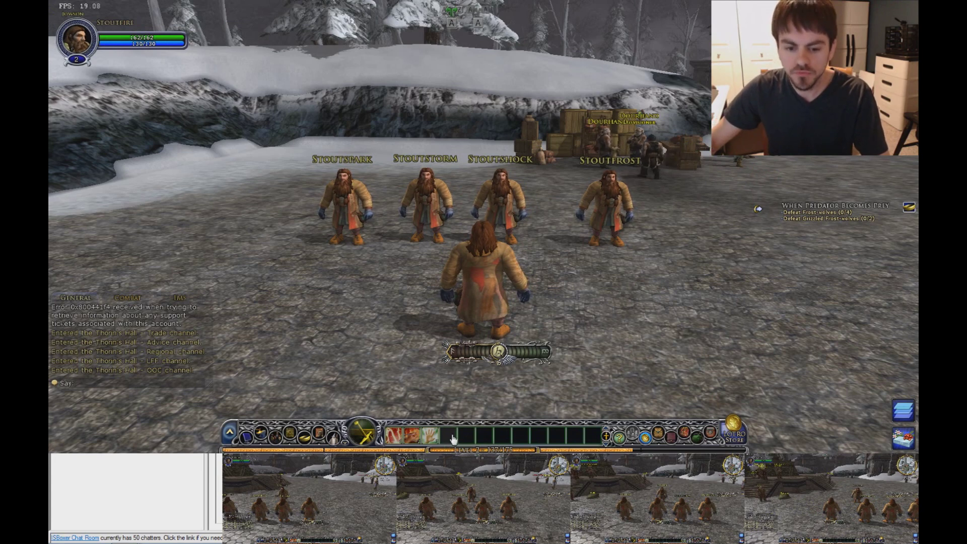
Toggle ISBoxer repeating and target the first character in every game window
mouse_move(500, 363)
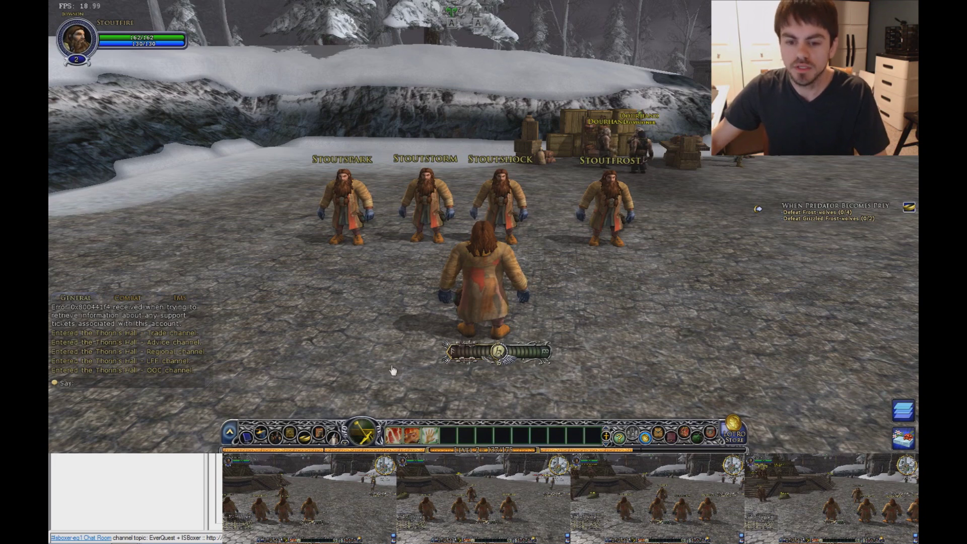
mouse_move(430, 442)
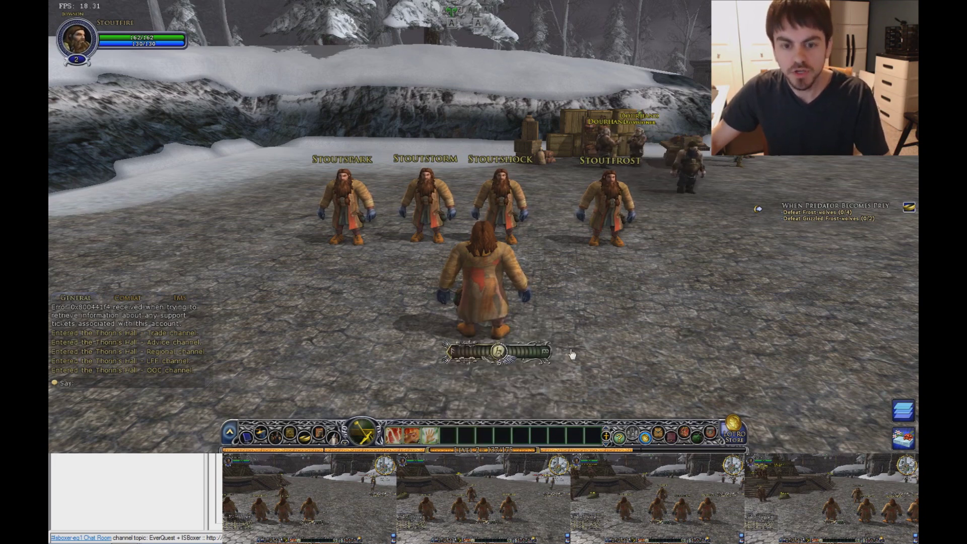
key(shift+alt+r)
key(F1)
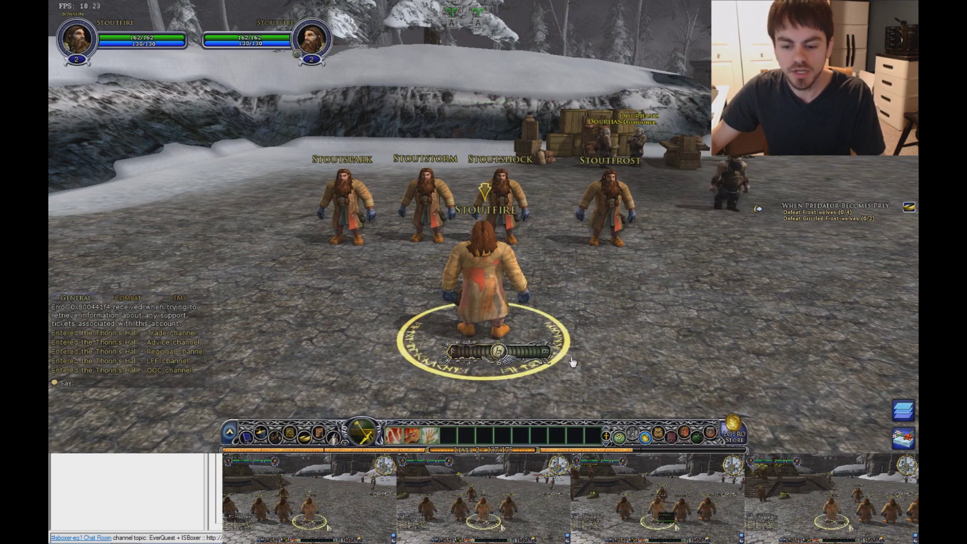
key(Scroll_Lock)
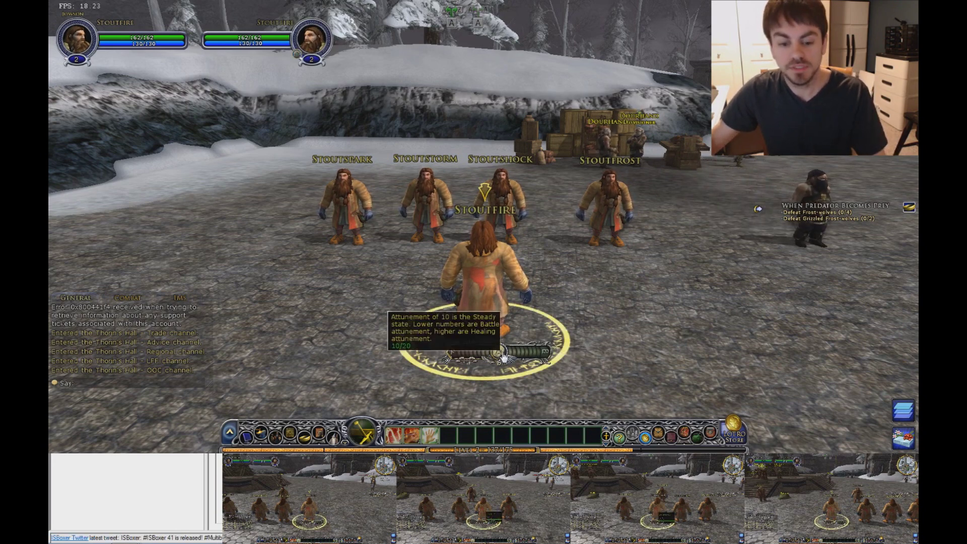
Test broadcasting by using the first and third quickslot skills through the Standard menu, and repeat the third skill
click(396, 437)
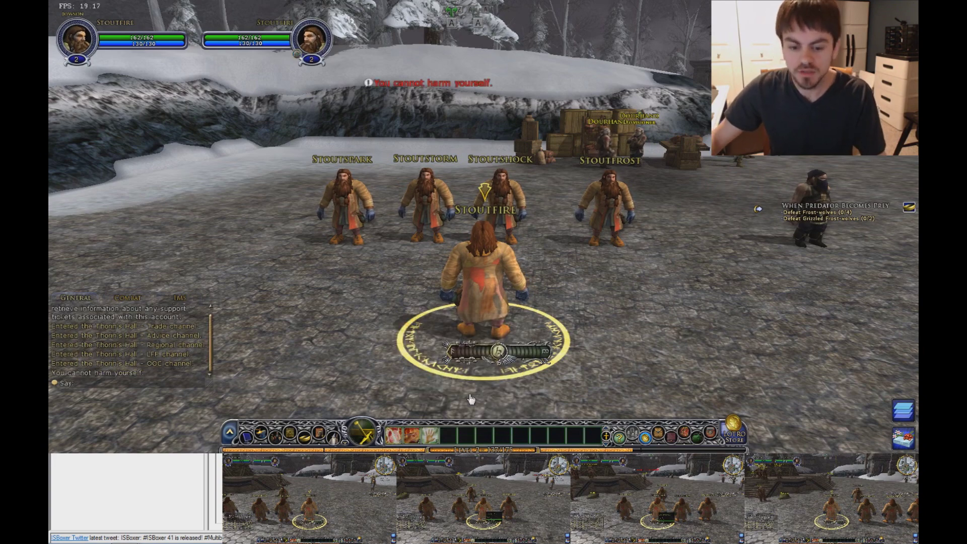
click(431, 436)
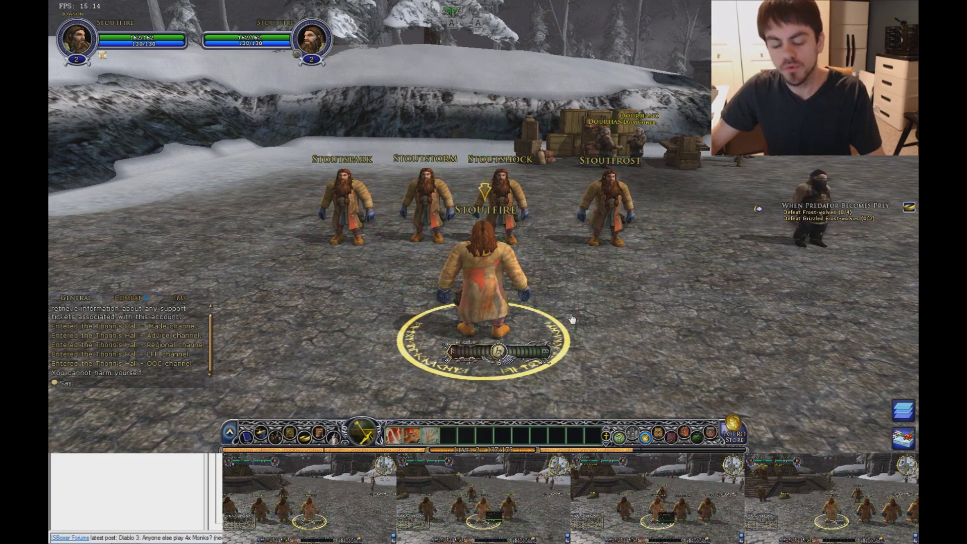
key(3)
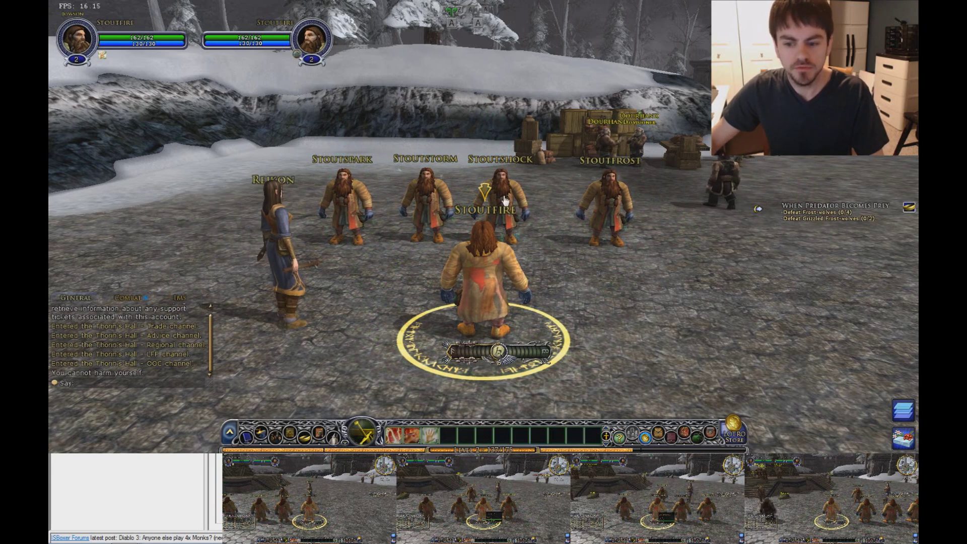
key(3)
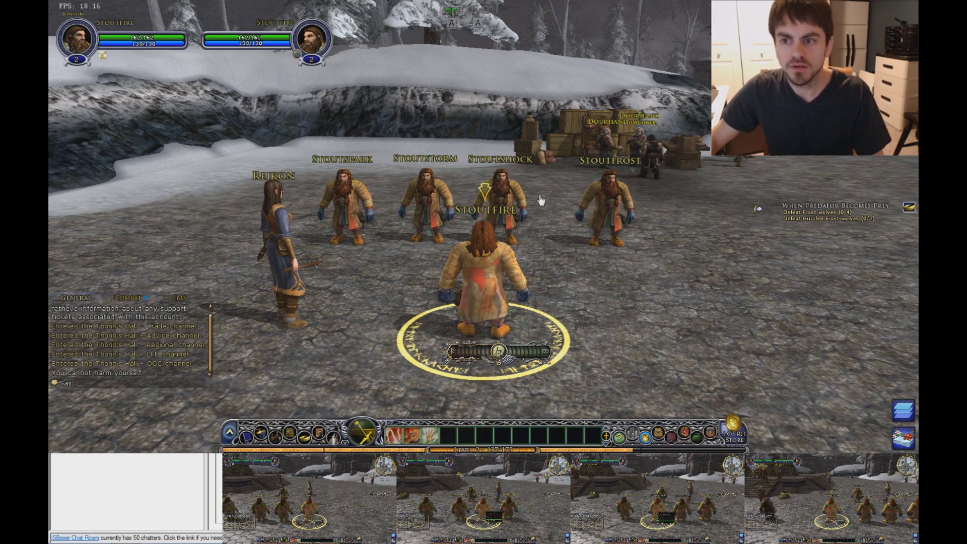
Invite Stoutspark, Stoutstorm, Stoutshock and Stoutfrost one after another to a fellowship from the first character's window
click(351, 192)
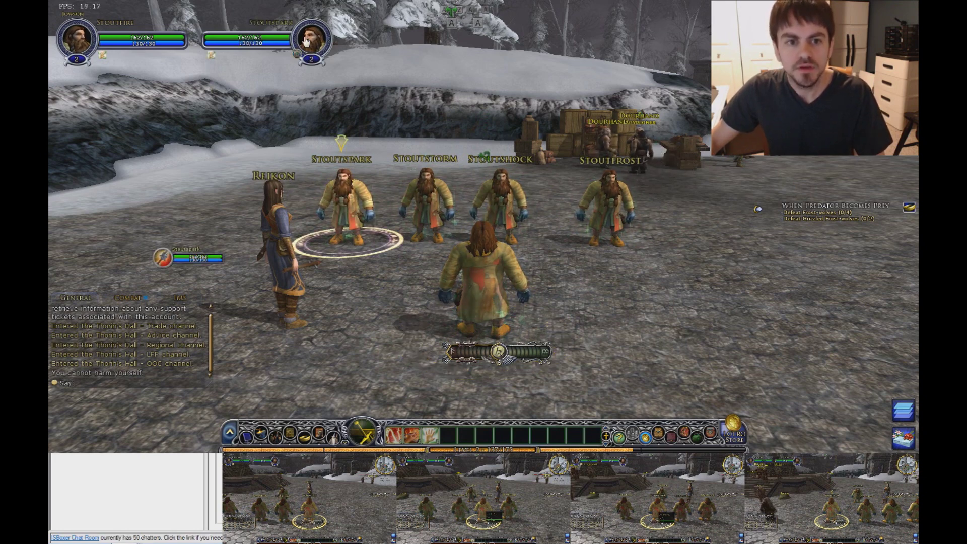
right_click(306, 42)
click(412, 90)
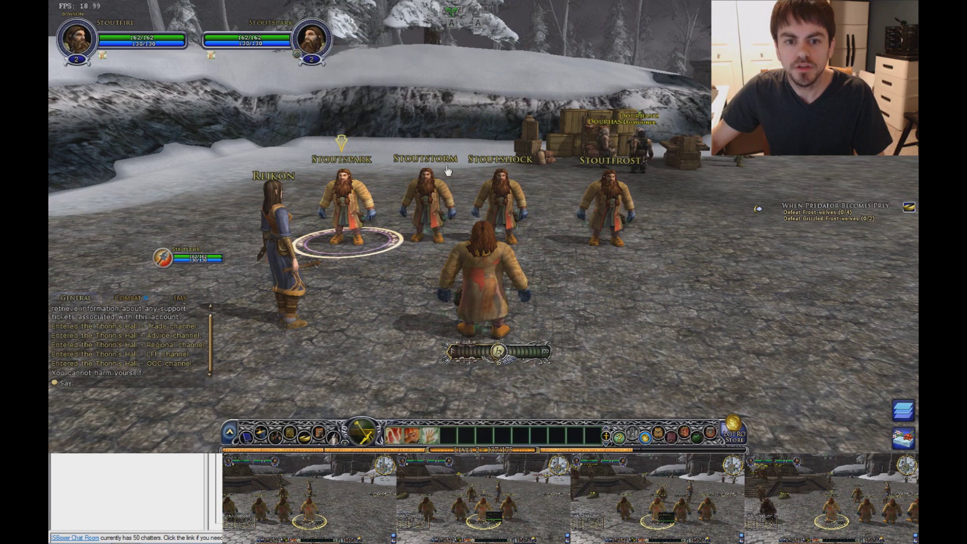
right_click(307, 41)
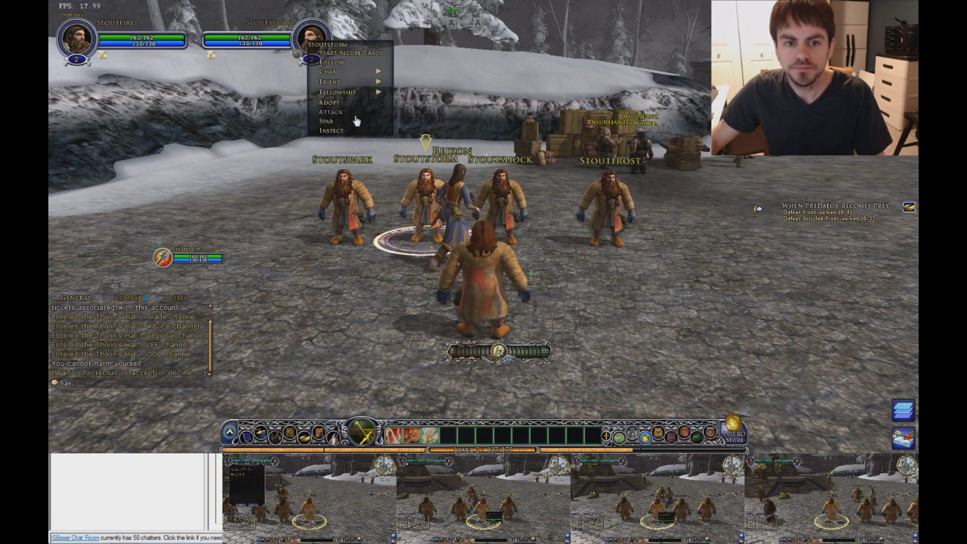
click(415, 90)
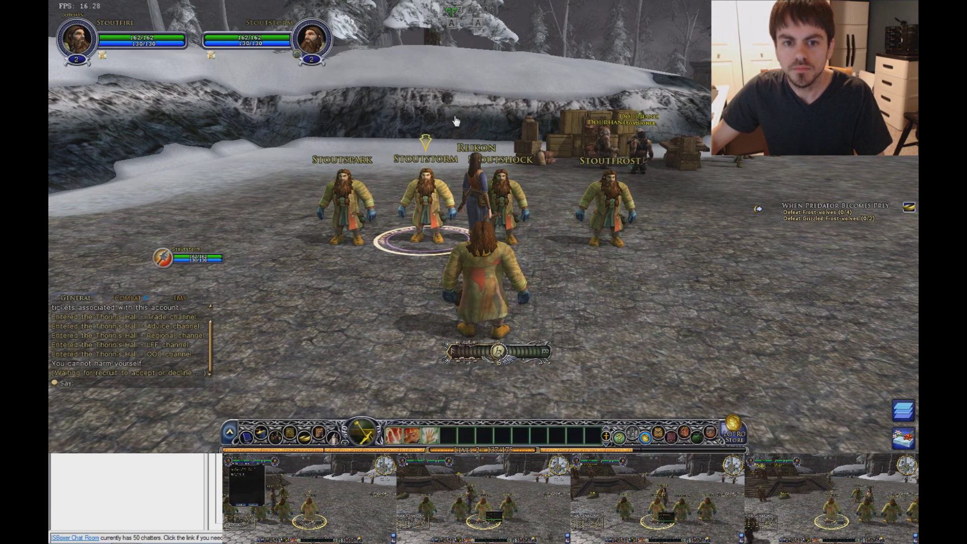
click(511, 190)
right_click(308, 40)
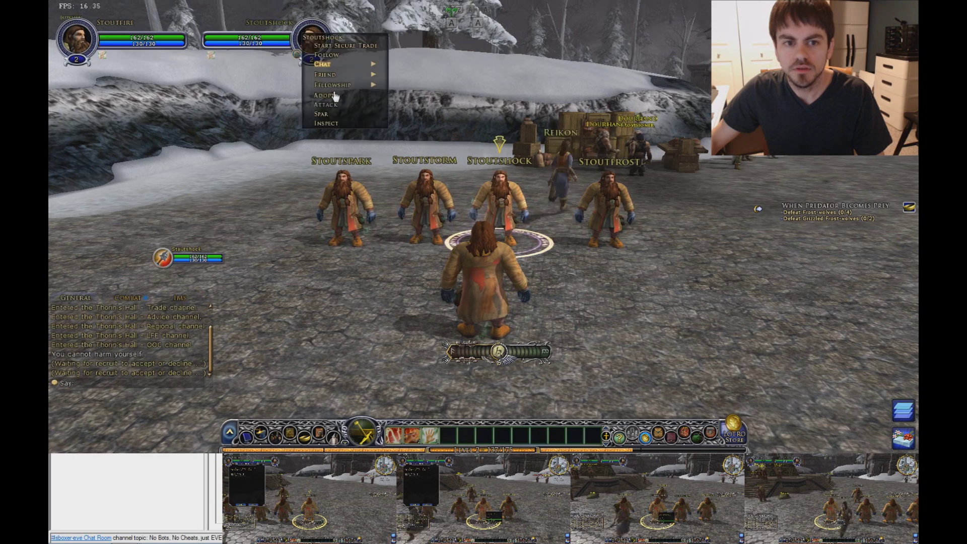
click(409, 88)
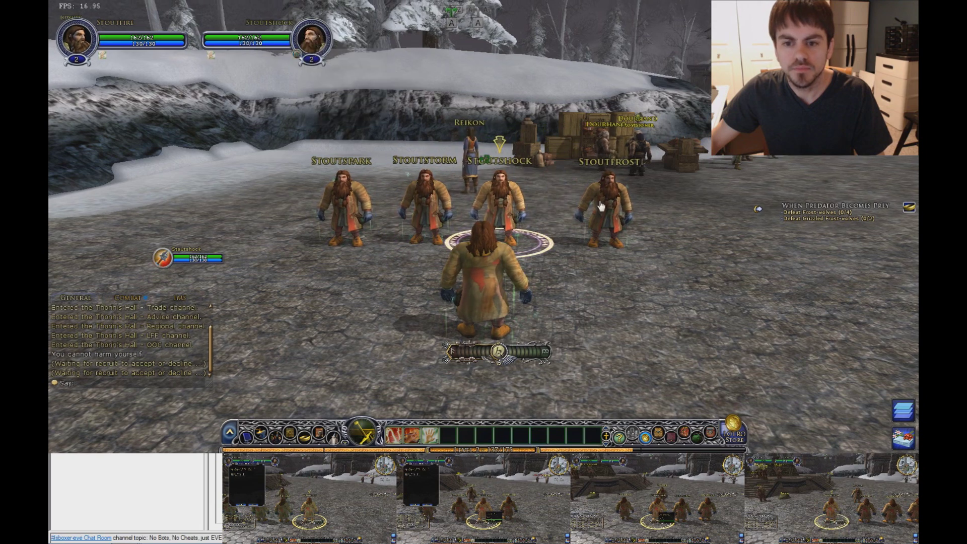
click(605, 207)
right_click(318, 44)
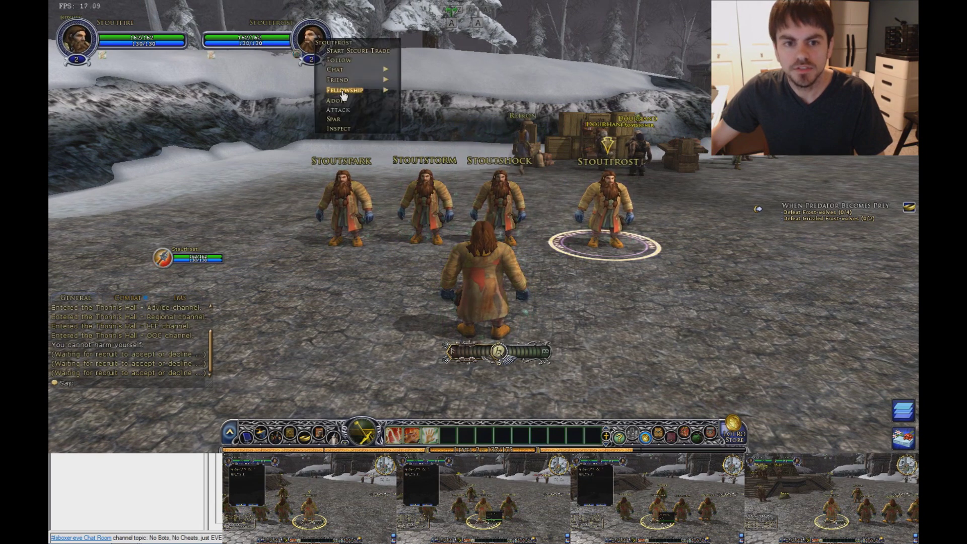
click(417, 92)
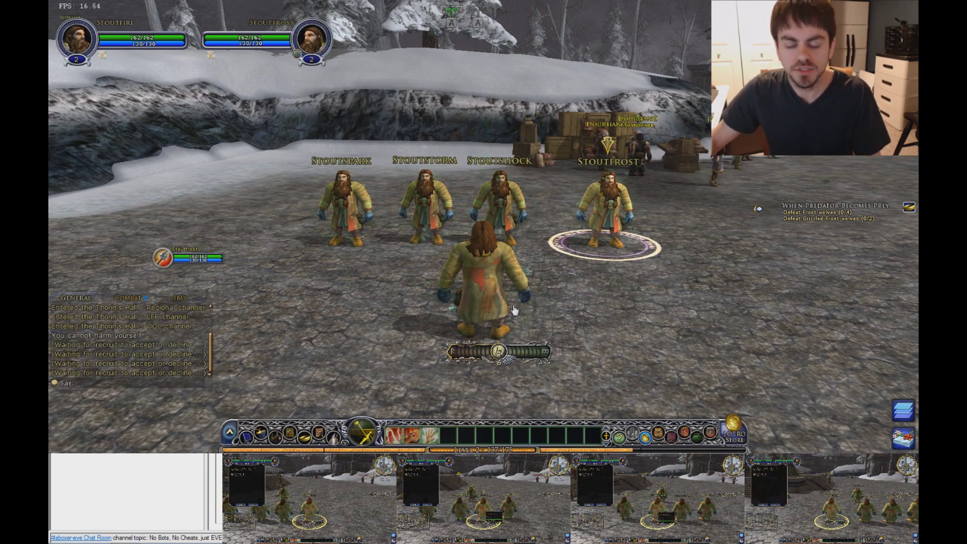
click(343, 184)
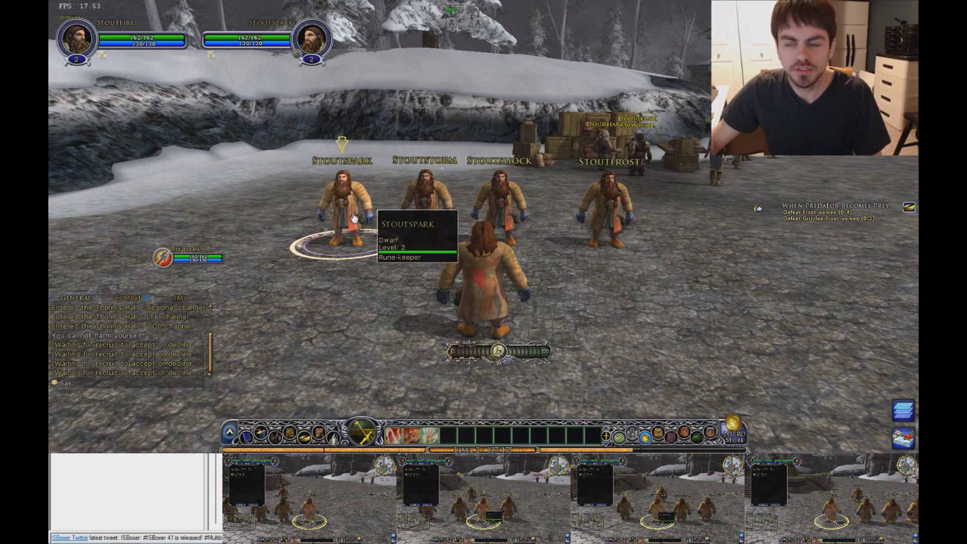
click(425, 189)
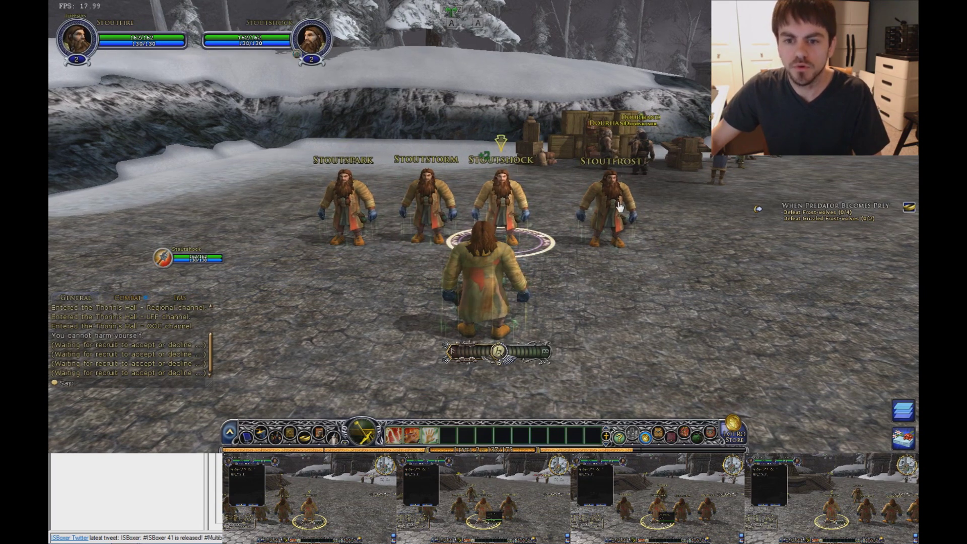
click(579, 204)
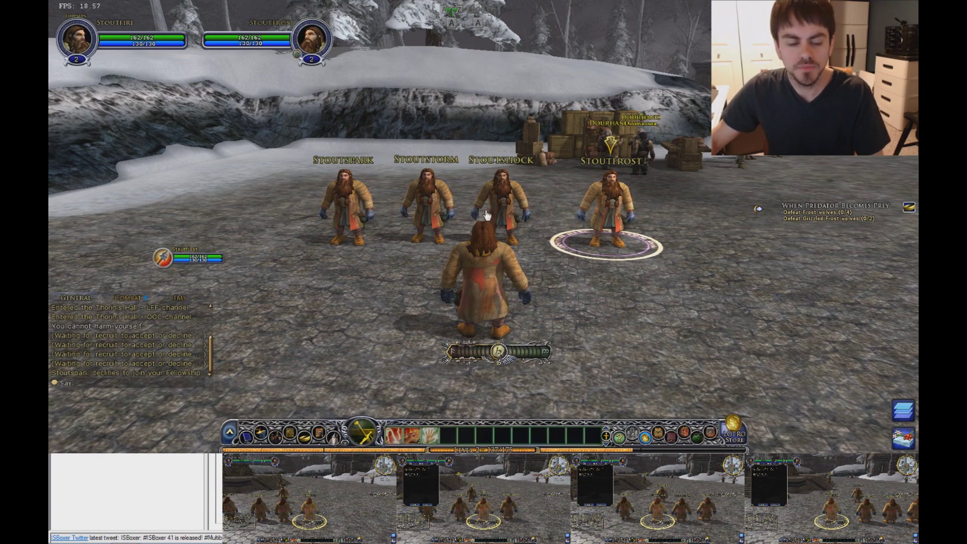
key(ctrl+alt+2)
key(ctrl+alt+1)
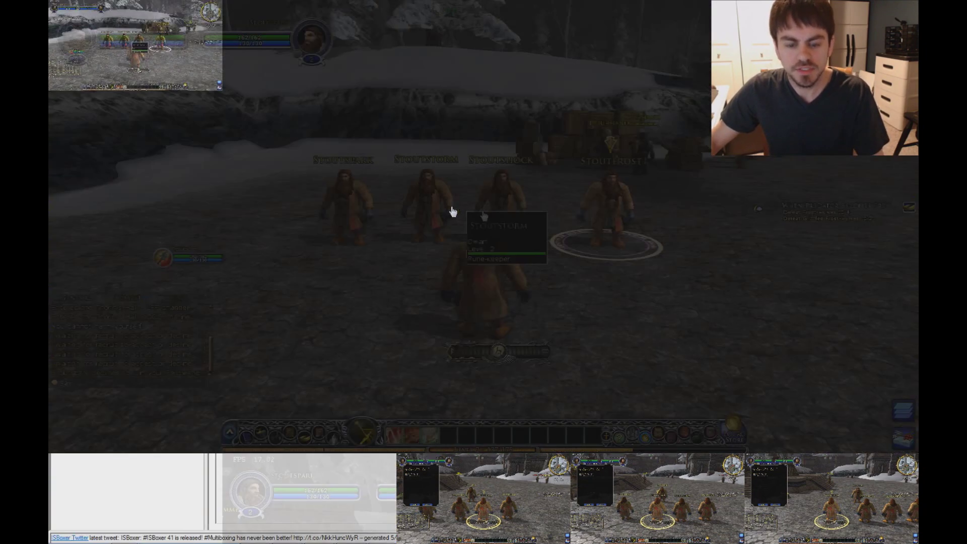
Invite Stoutspark to the fellowship, accept the invitation in Stoutspark's window, and return to the first character's window
click(340, 200)
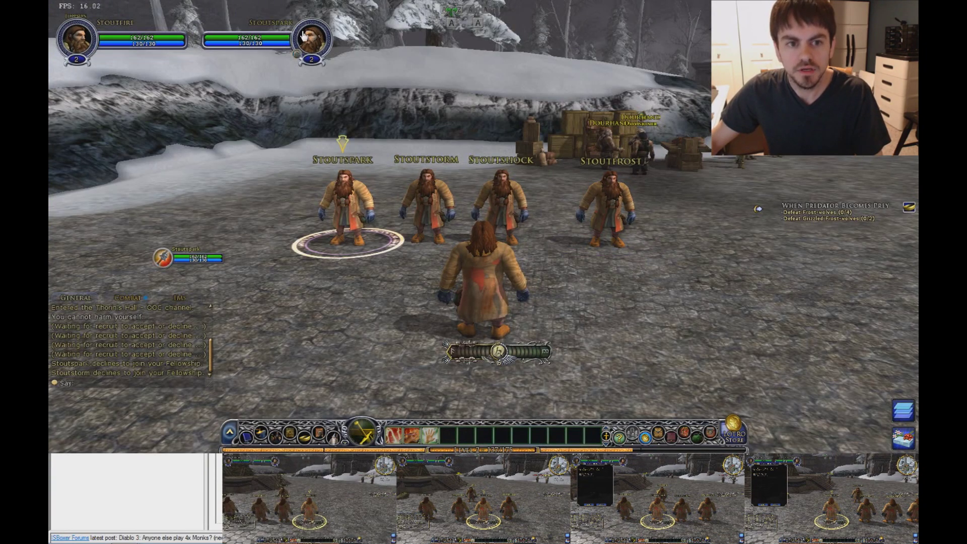
right_click(305, 36)
mouse_move(353, 82)
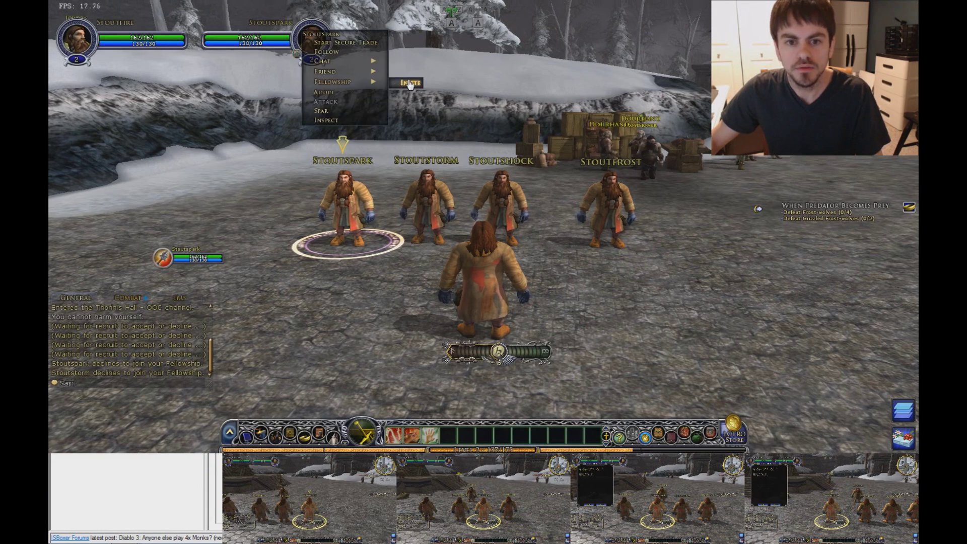
click(406, 83)
key(ctrl+alt+2)
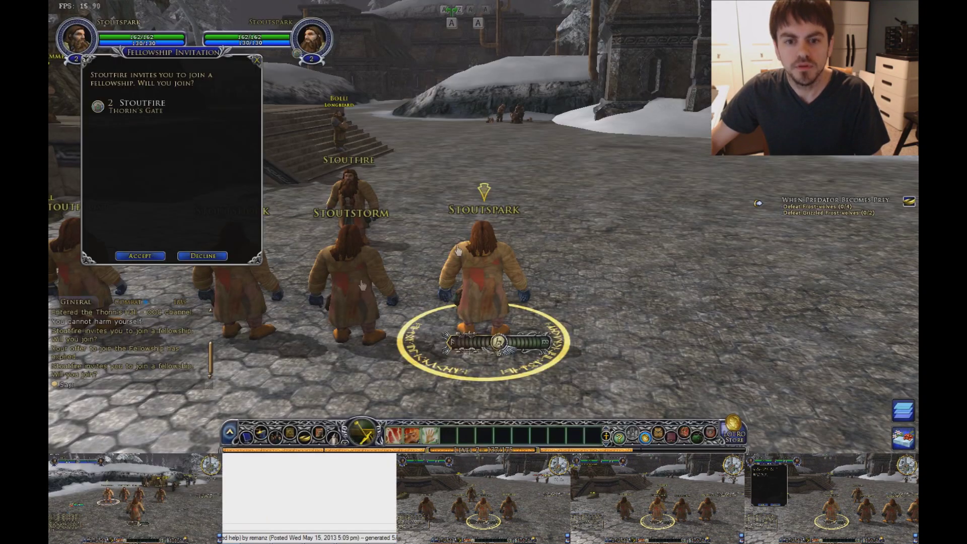
click(144, 256)
key(ctrl+alt+3)
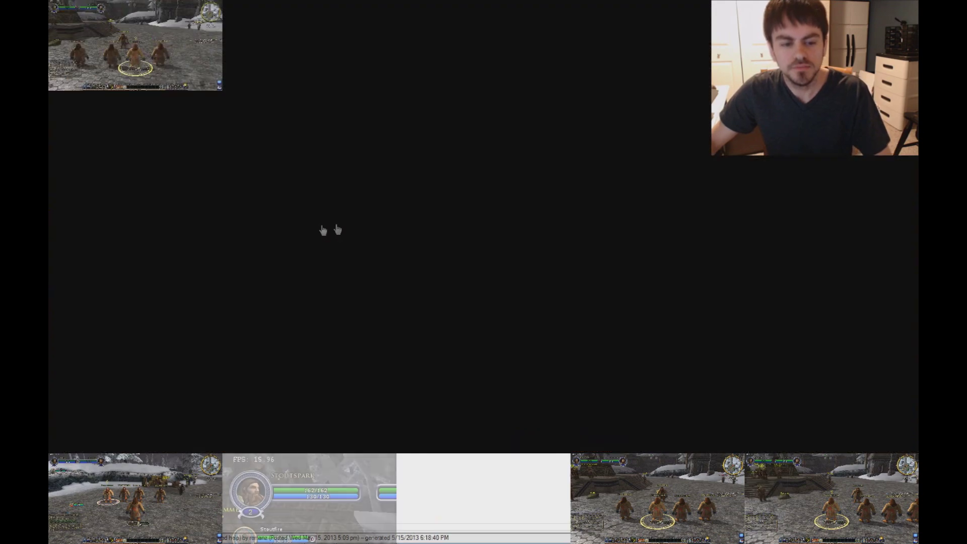
key(ctrl+alt+1)
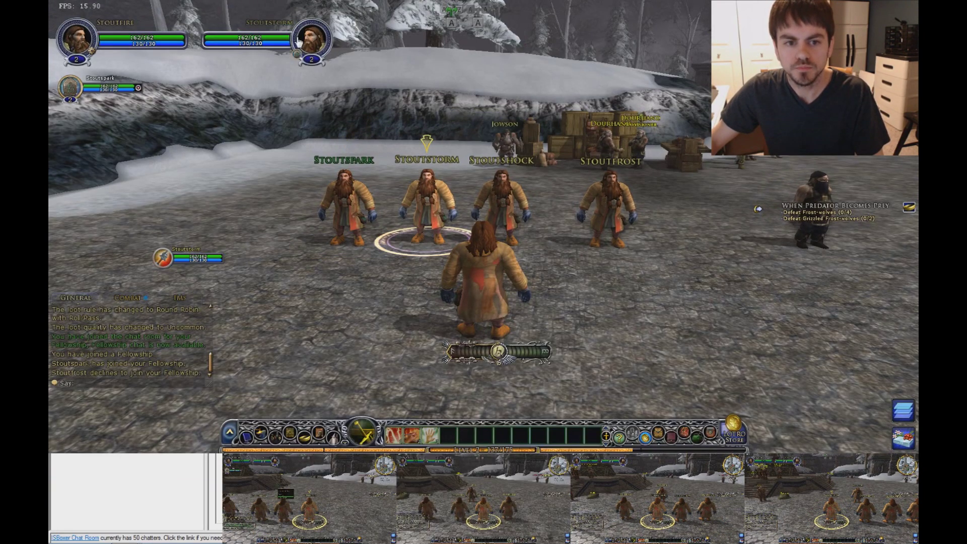
Invite Stoutstorm to the fellowship, accept in Stoutstorm's window, and switch back to the first character
right_click(305, 38)
mouse_move(346, 89)
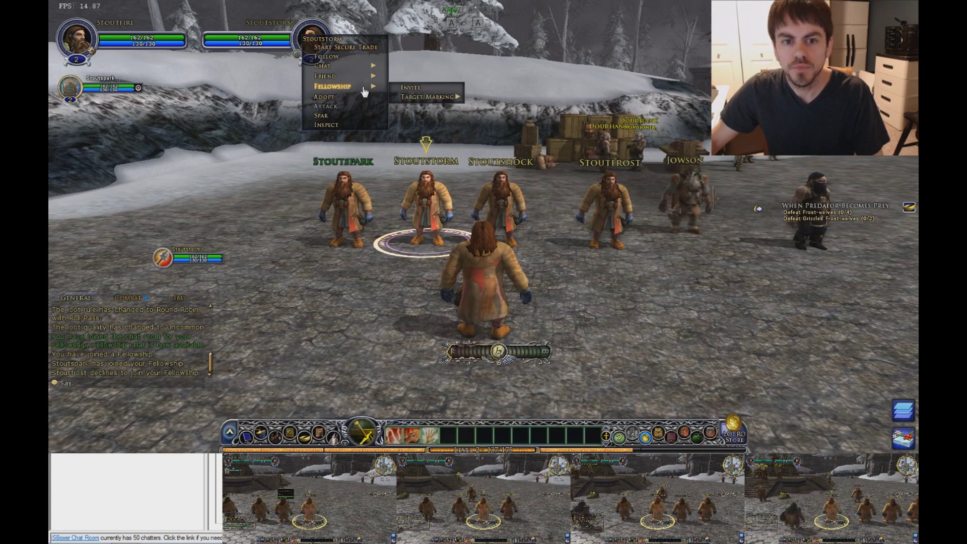
click(405, 89)
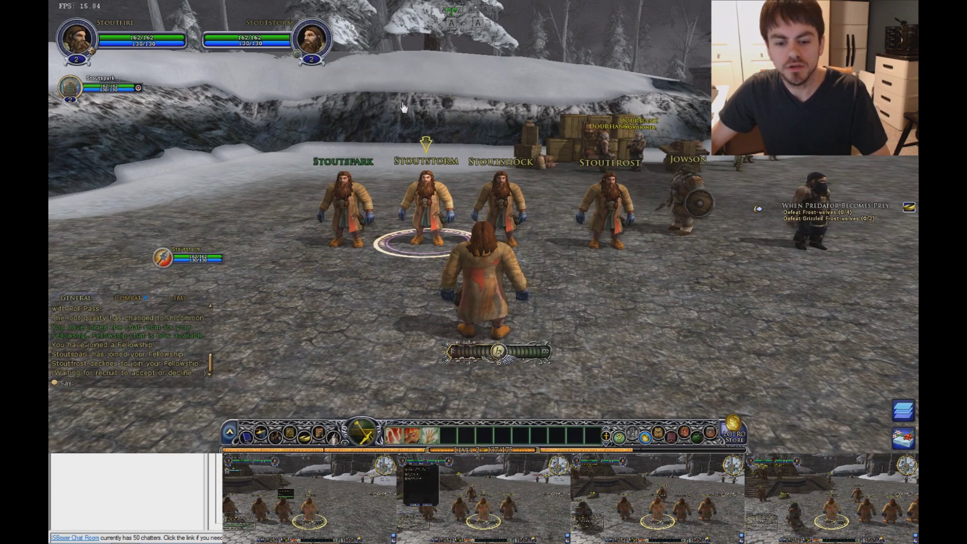
key(ctrl+alt+3)
click(132, 256)
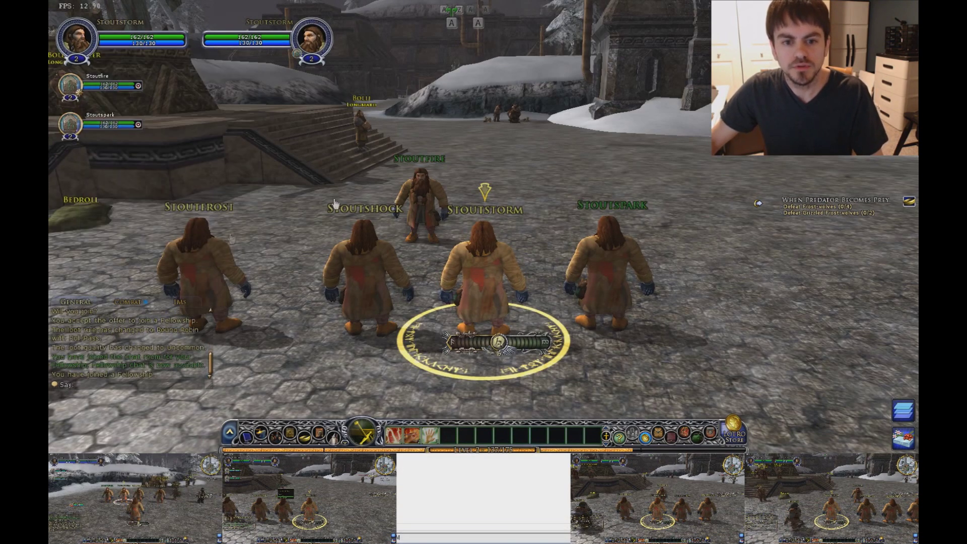
key(ctrl+alt+1)
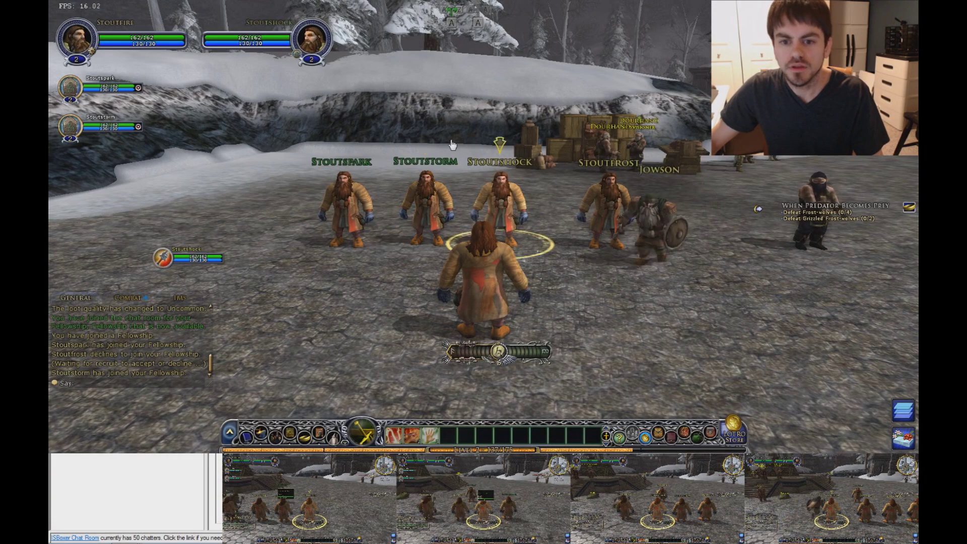
Invite Stoutshock to the fellowship, accept in Stoutshock's window, and switch back to the first character
right_click(313, 45)
mouse_move(347, 93)
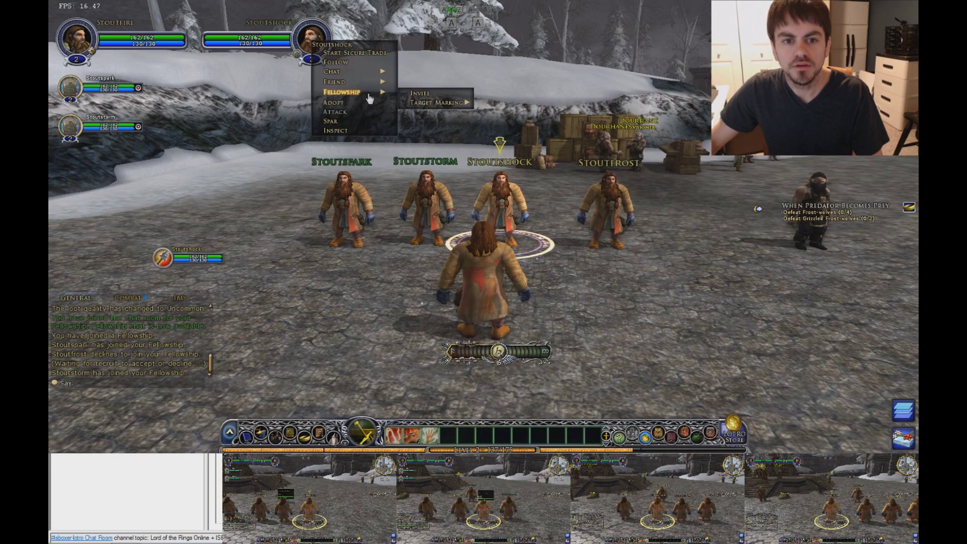
click(424, 96)
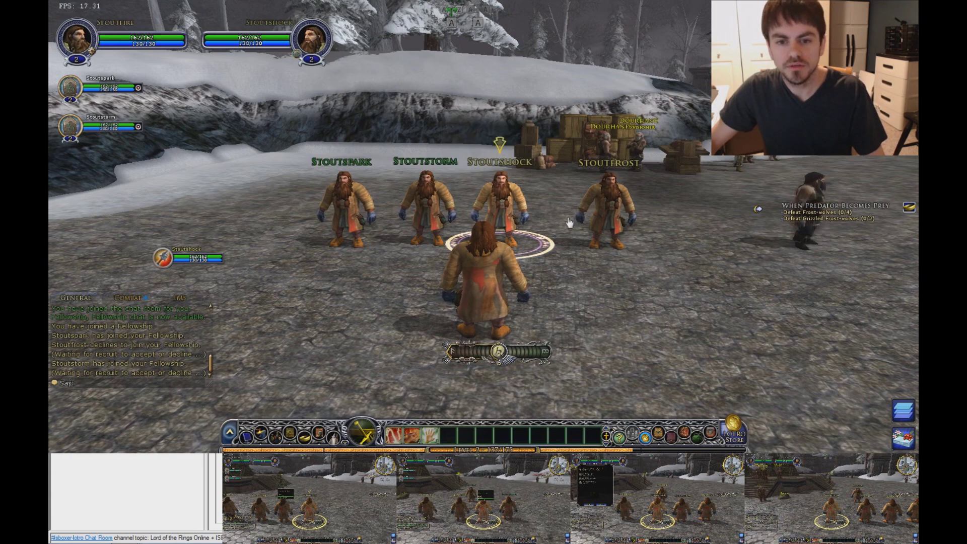
key(ctrl+alt+4)
click(146, 258)
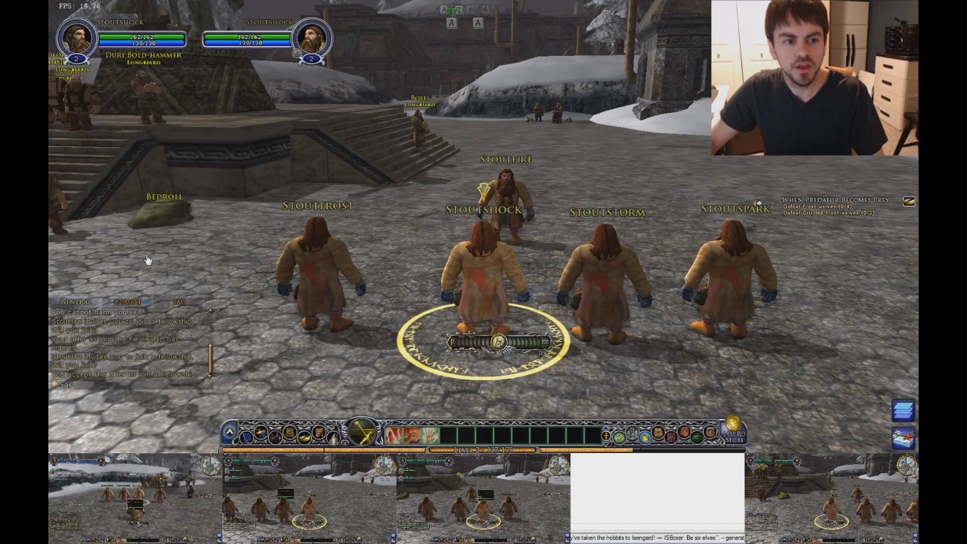
key(ctrl+alt+1)
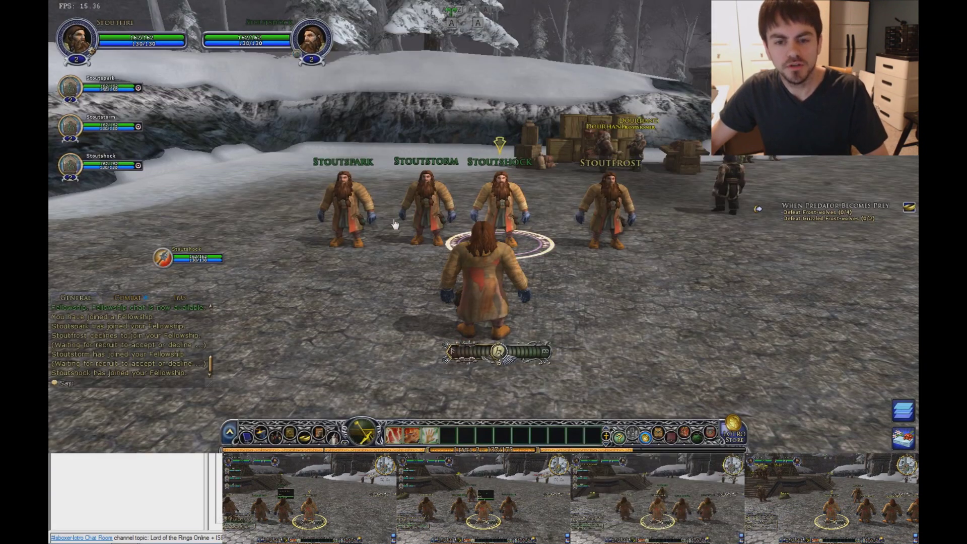
Target Stoutfrost and invite that character to the fellowship, accept in Stoutfrost's window, and return to the first character
click(594, 209)
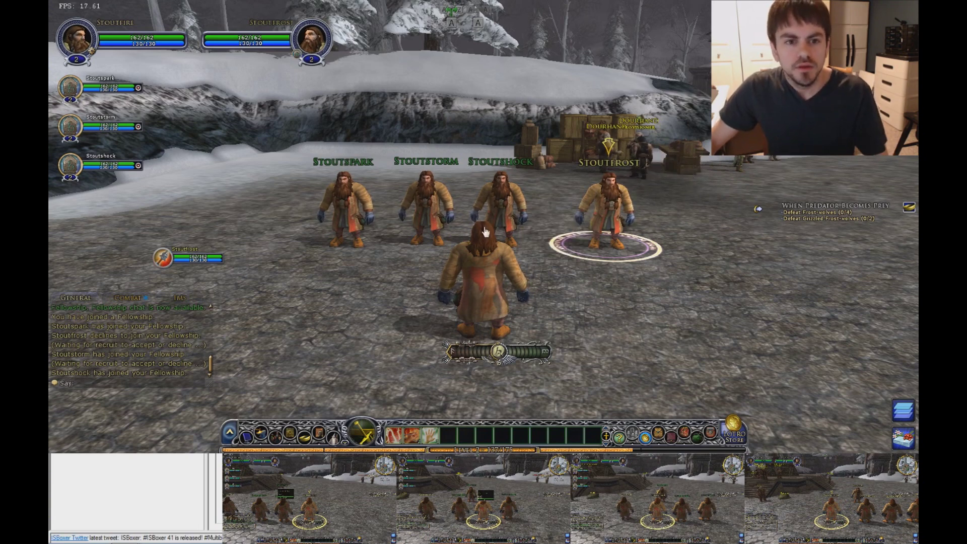
right_click(306, 43)
mouse_move(339, 92)
click(406, 94)
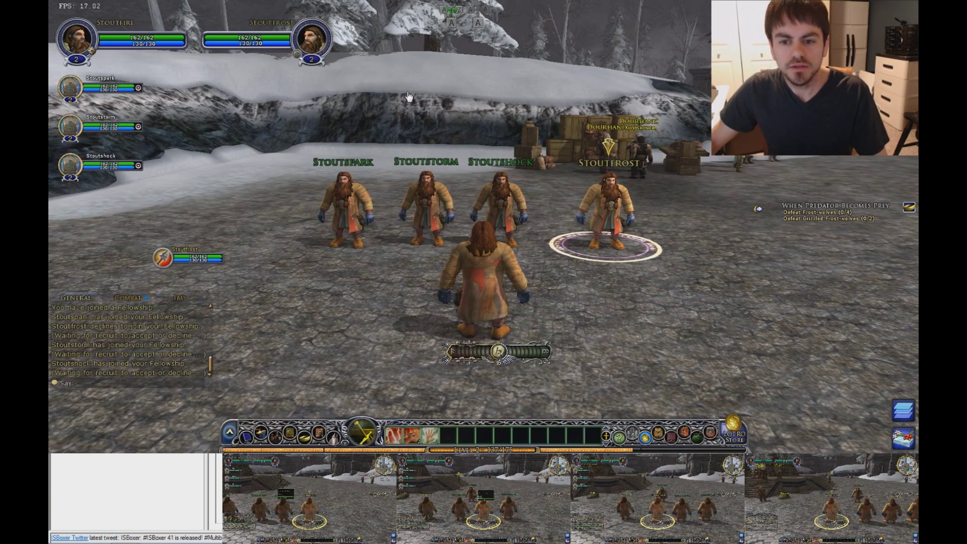
key(ctrl+alt+5)
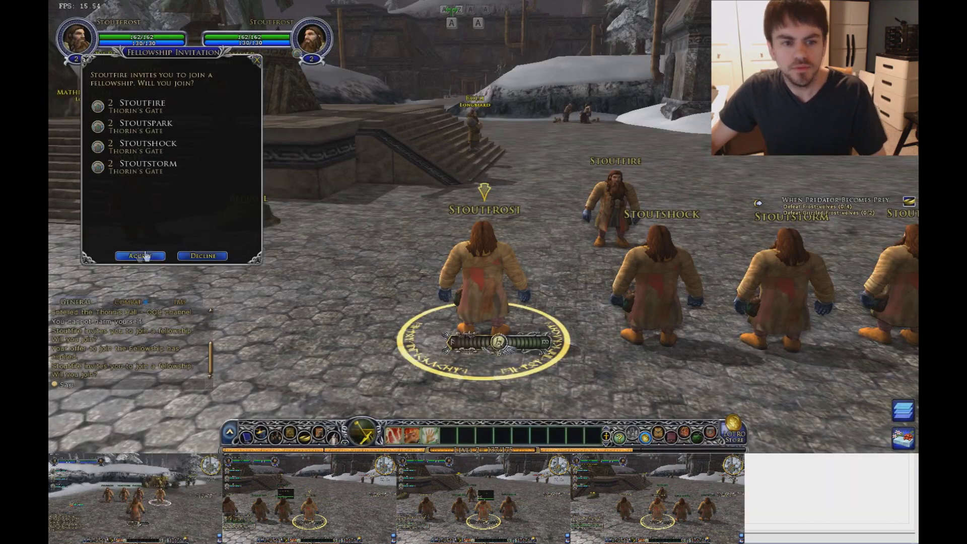
click(140, 256)
key(ctrl+alt+1)
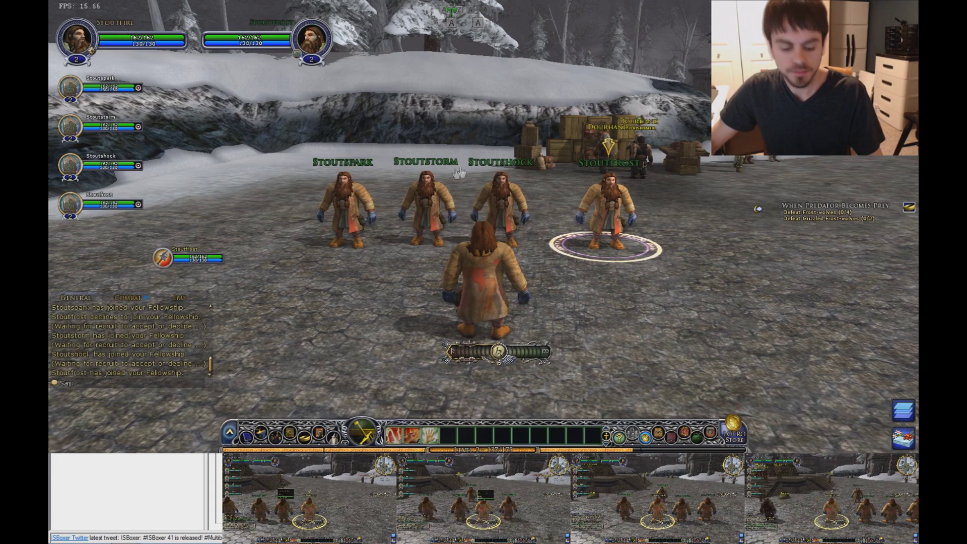
Toggle ISBoxer repeating, clear the current targets, and open the game options in every window
key(shift+alt+r)
key(Escape)
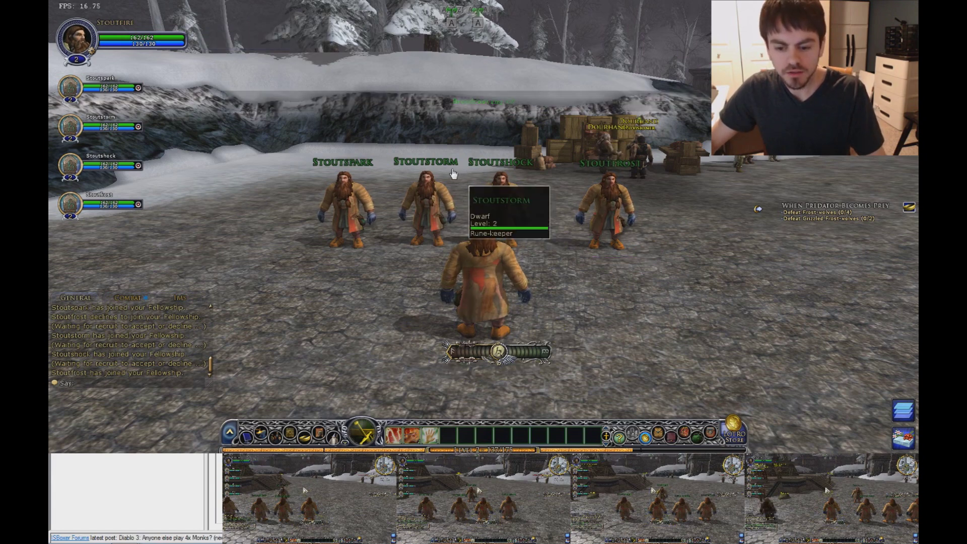
key(Escape)
click(484, 180)
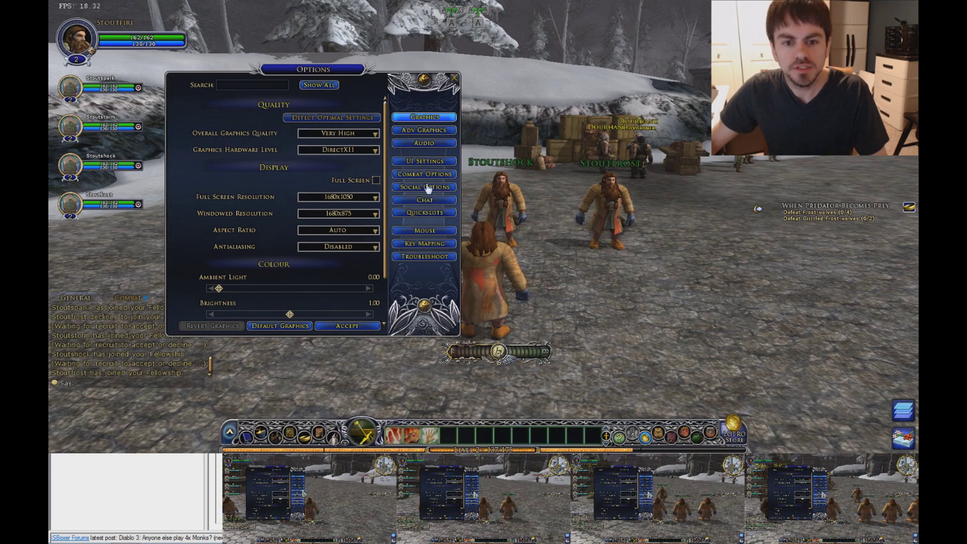
Search the key mappings for "follow" in all game windows at once
click(421, 246)
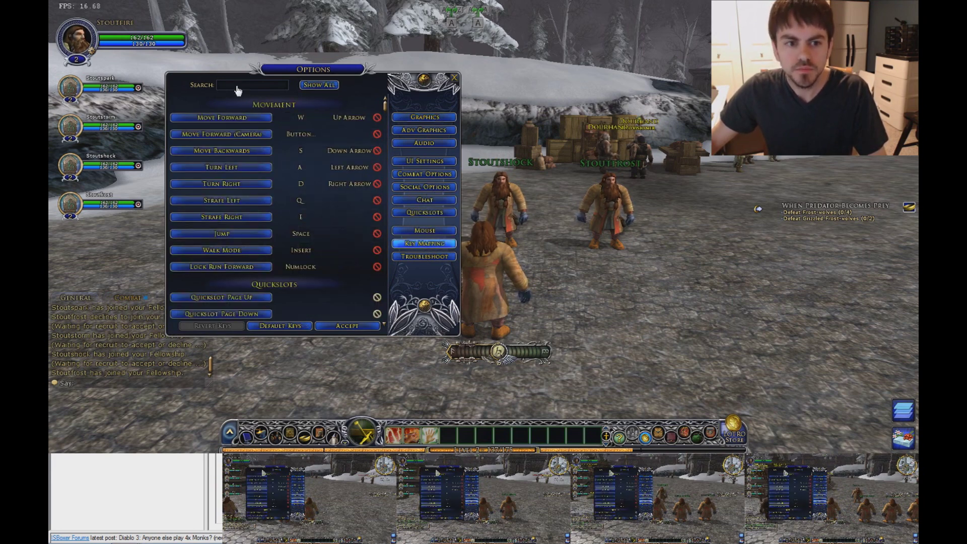
click(237, 85)
text(follow)
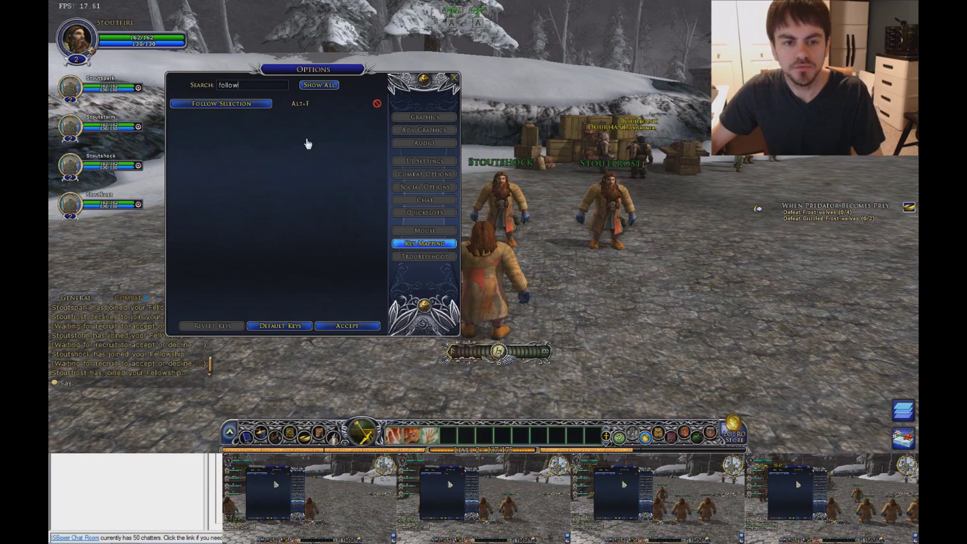
Cycle through all characters' windows to check the Follow Selection key binding, and return to the first character
key(ctrl+alt+x)
key(ctrl+alt+x)
key(ctrl+alt+x)
key(ctrl+alt+x)
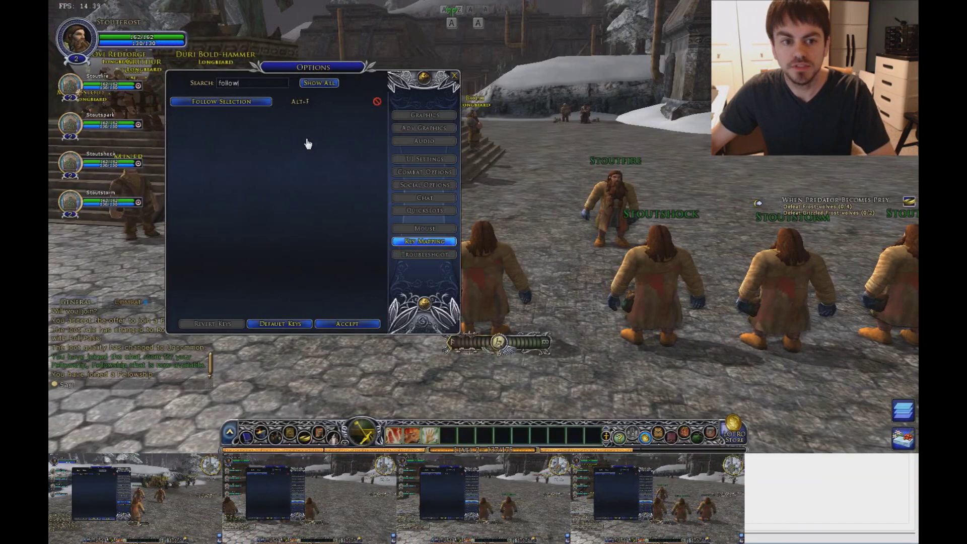
key(ctrl+alt+Right)
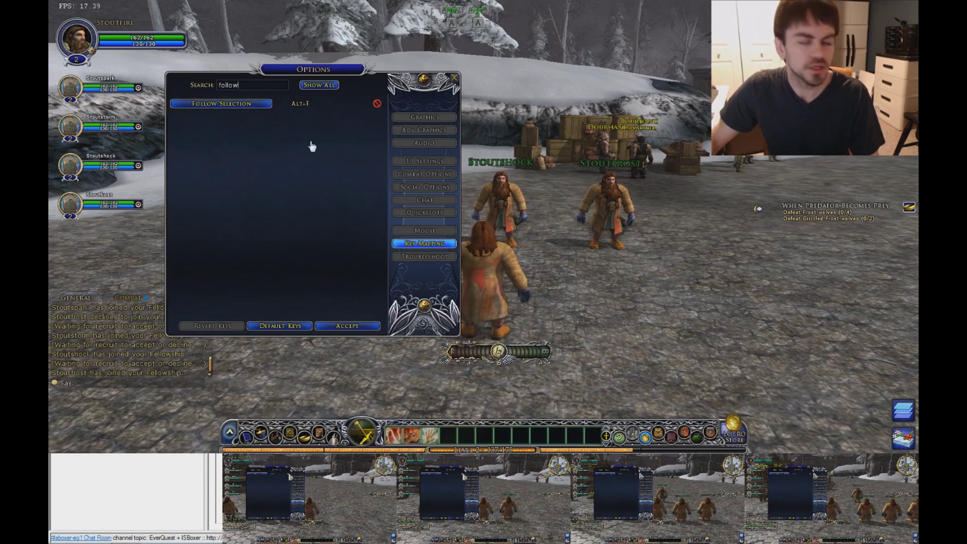
Search the key mappings for "assist" and "use" in all game windows, restore the full list, and close the options
click(318, 86)
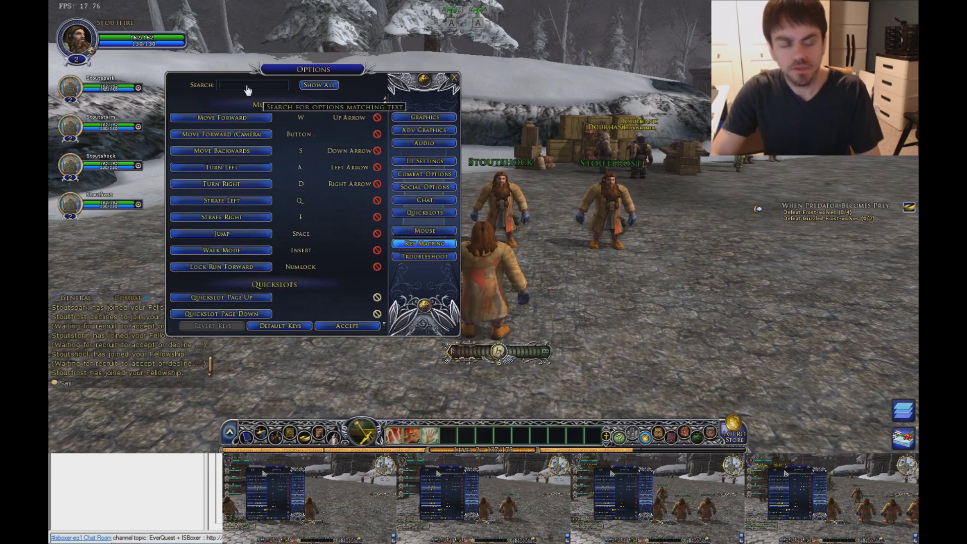
text(assist)
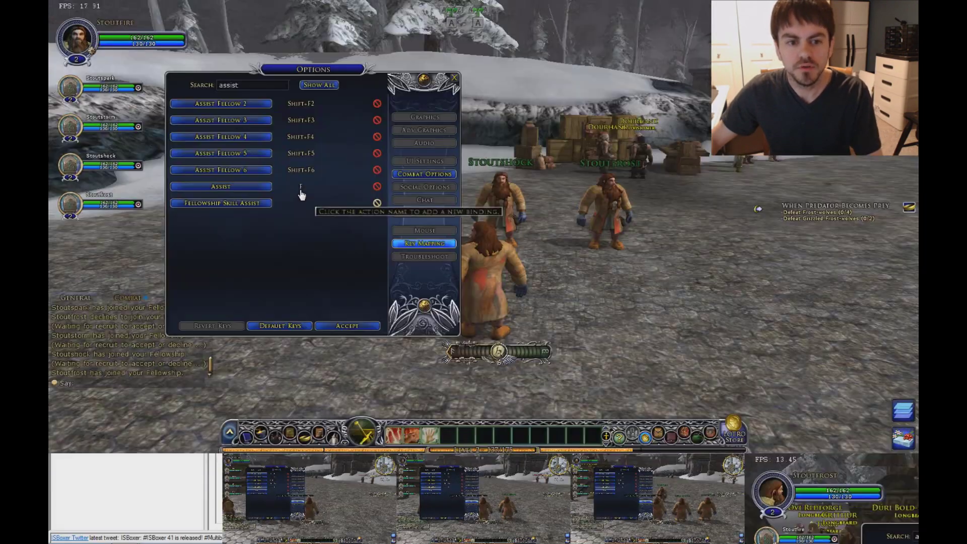
click(330, 86)
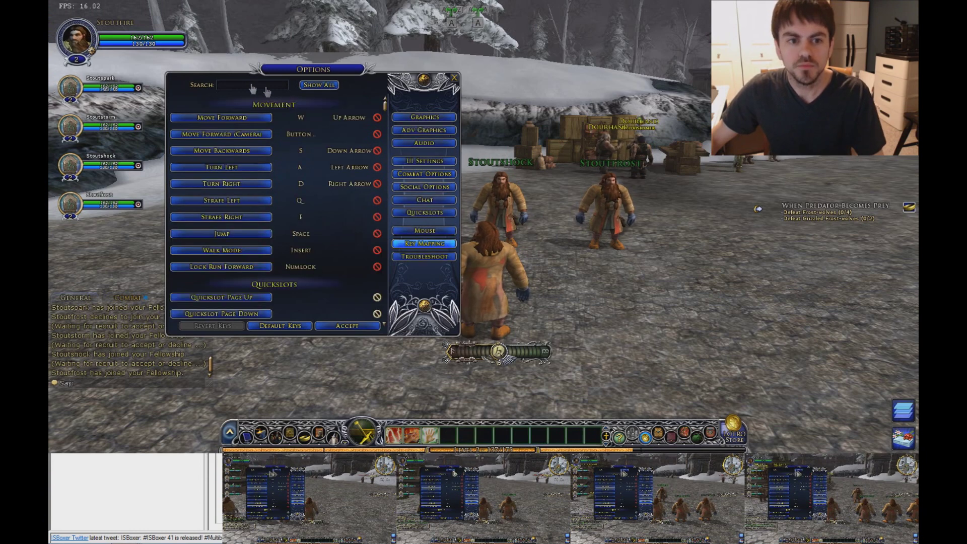
text(use)
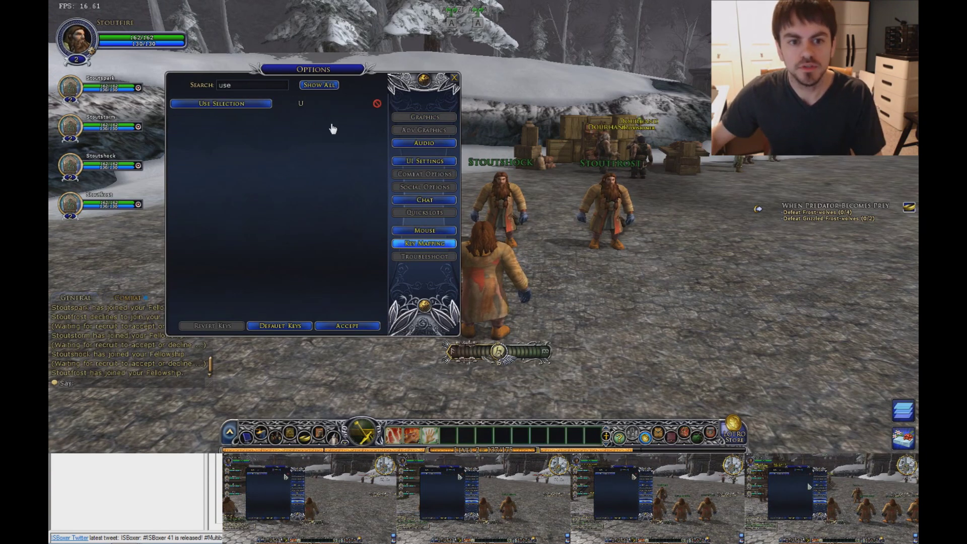
click(330, 87)
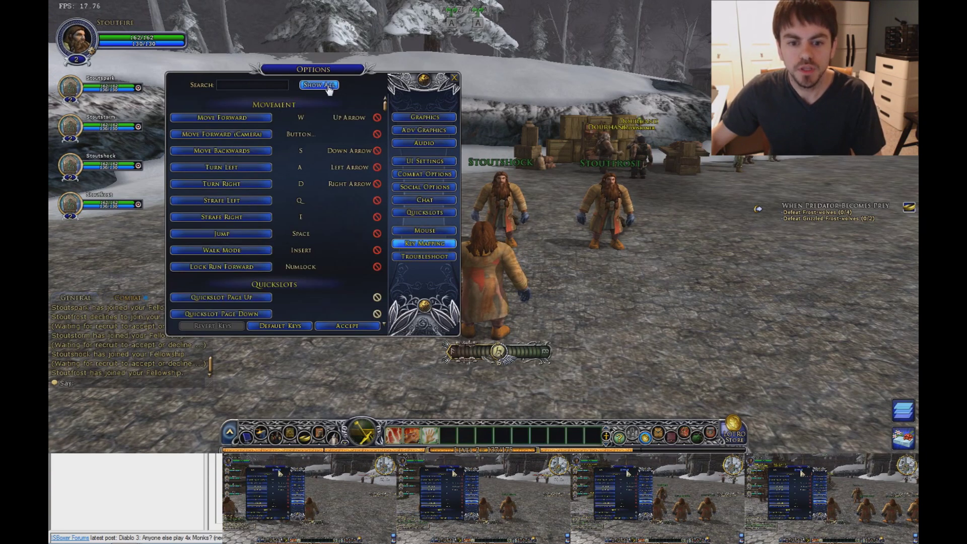
click(332, 327)
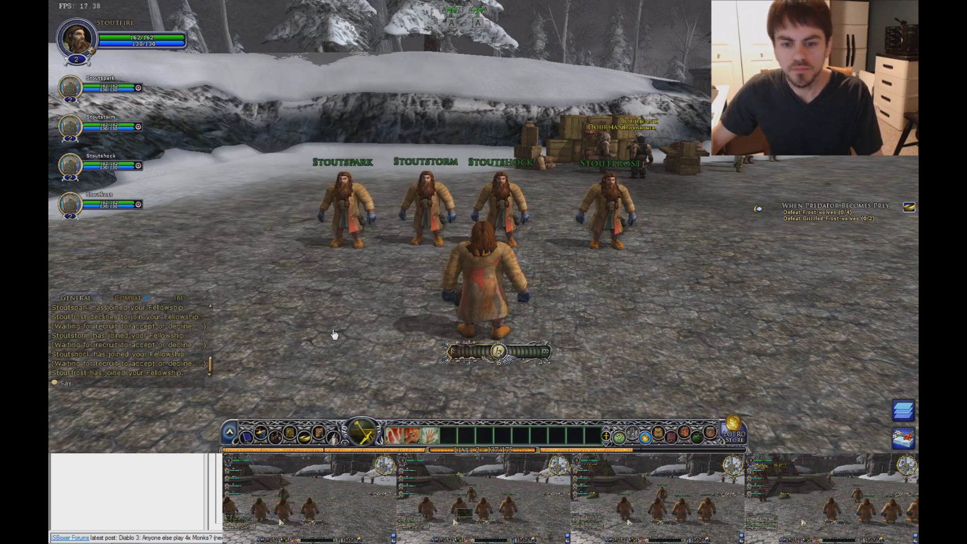
Toggle ISBoxer repeating, make the other four characters follow Stoutfire, and run Stoutfire around the courtyard to test following
key(shift+alt+r)
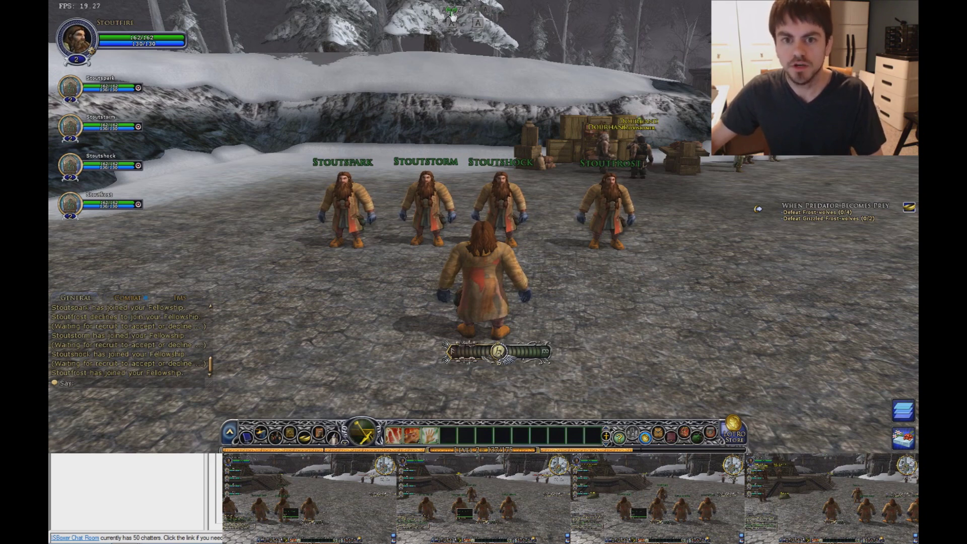
key(F11)
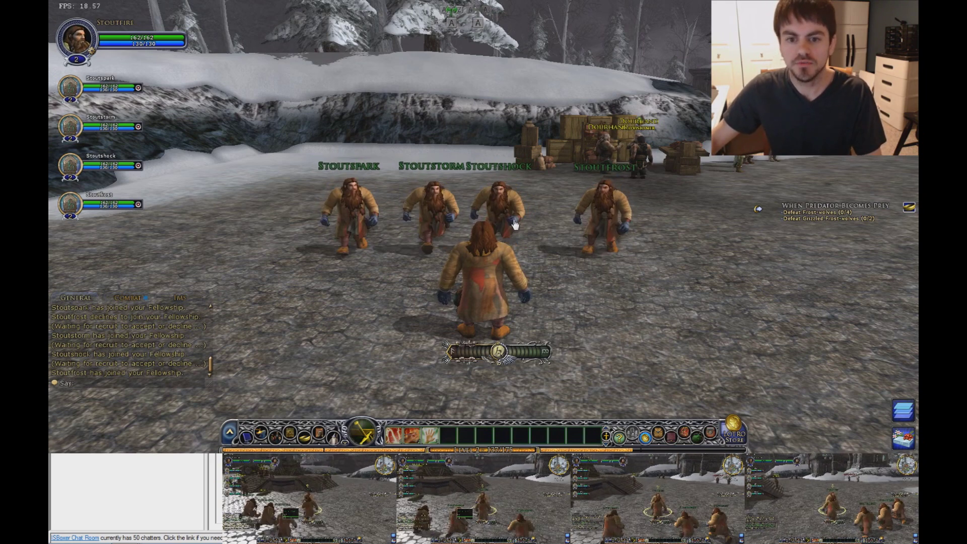
drag(494, 188, 486, 232)
key(d)
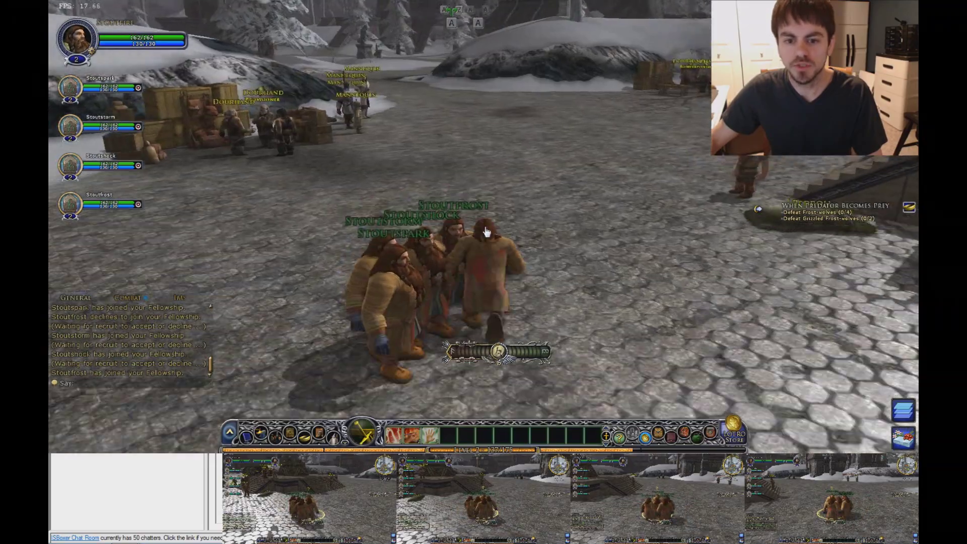
key(w)
key(a)
key(a)
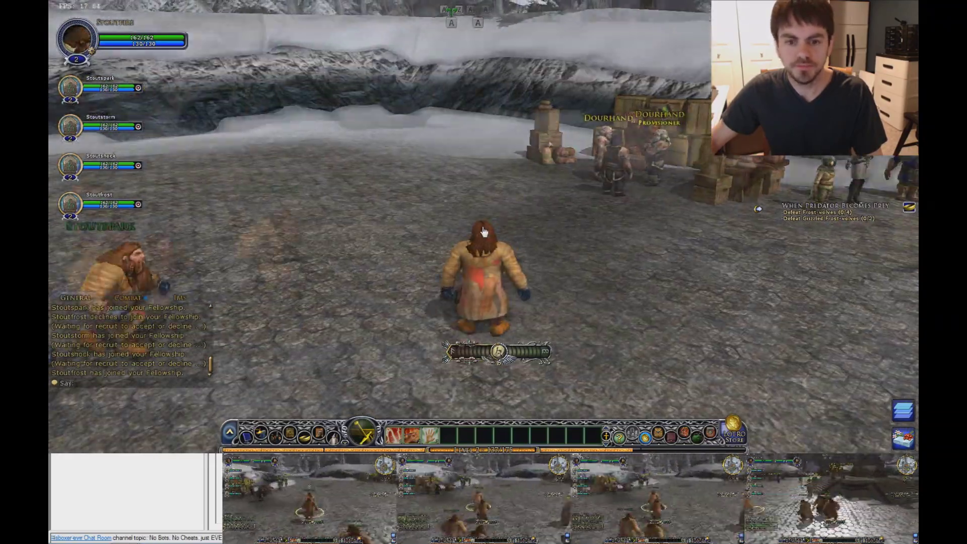
key(d)
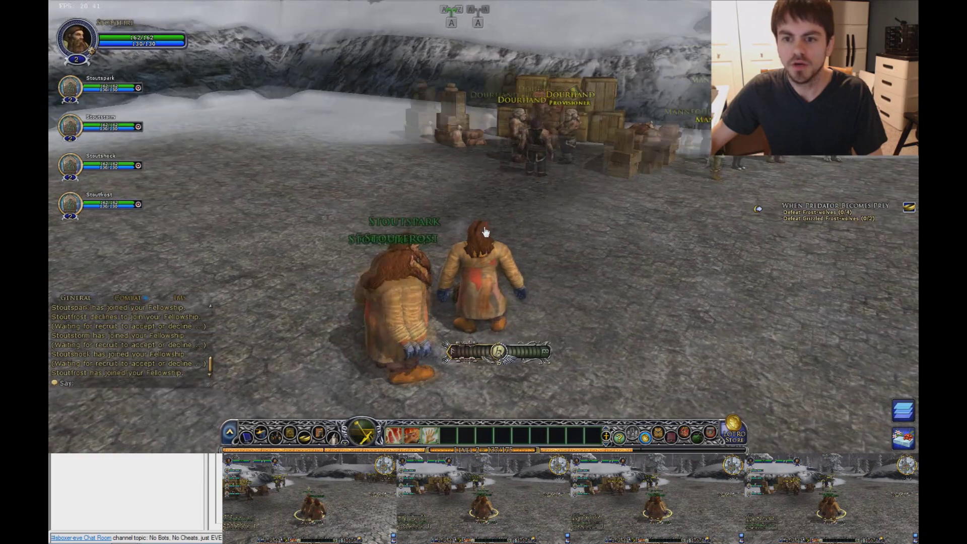
Target the Dourhand Provisioner and lead the whole team to his stall among the crates
click(541, 125)
key(w)
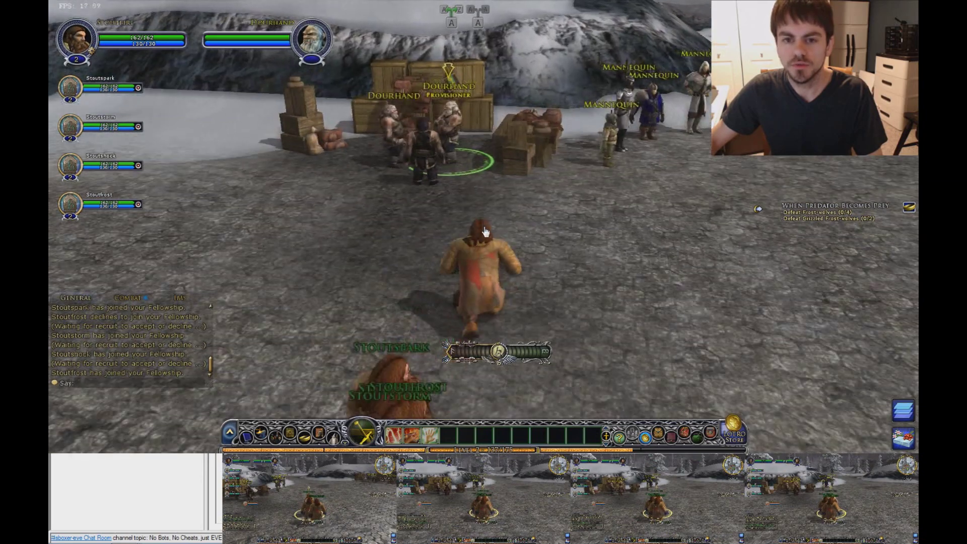
key(a)
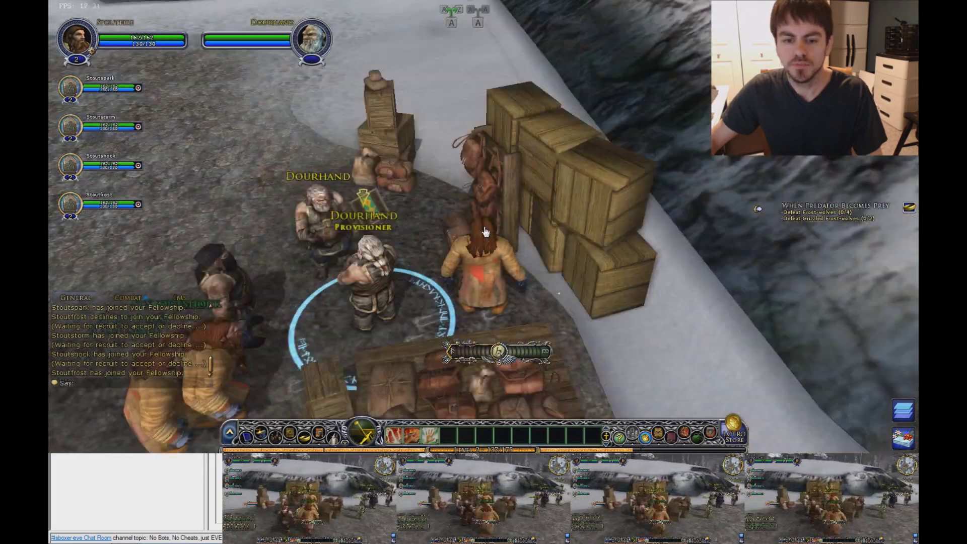
key(a)
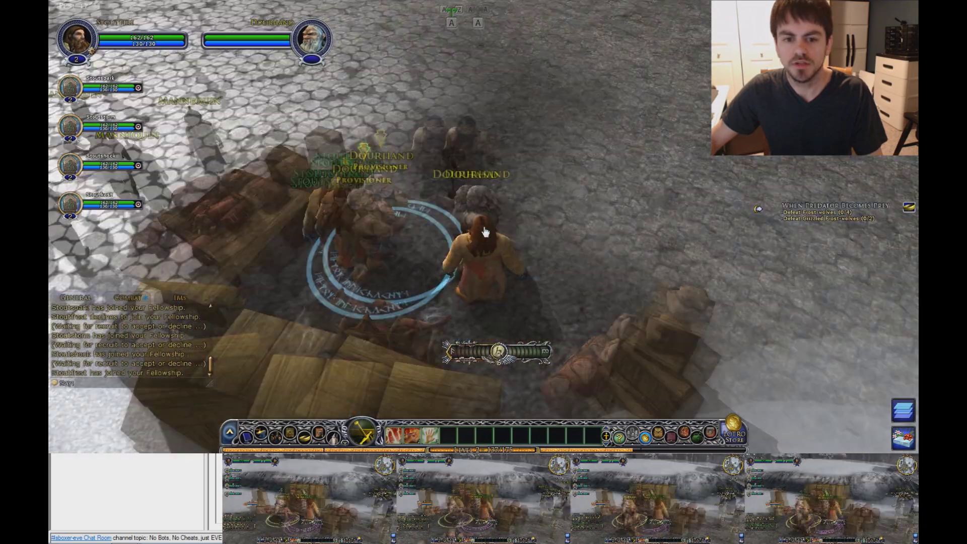
key(a)
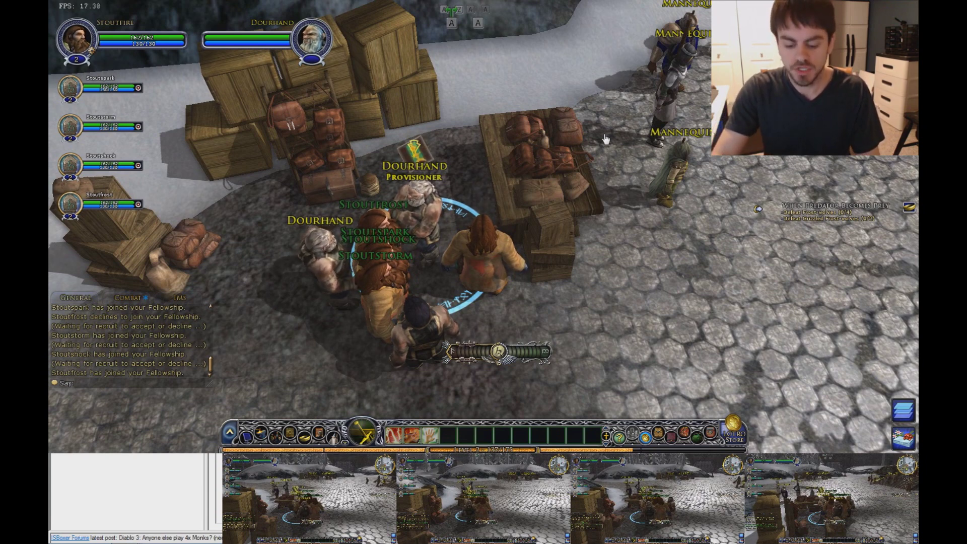
Open the provisioner's shop on all characters, check it in each character's window, and return to Stoutfire
key(u)
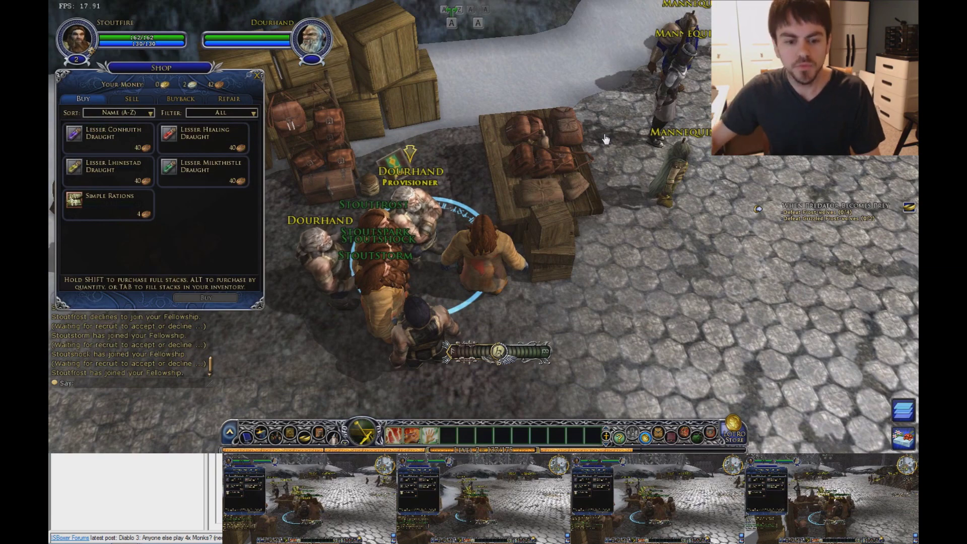
key(ctrl+alt+x)
key(ctrl+alt+x)
key(ctrl+alt+x)
key(ctrl+alt+x)
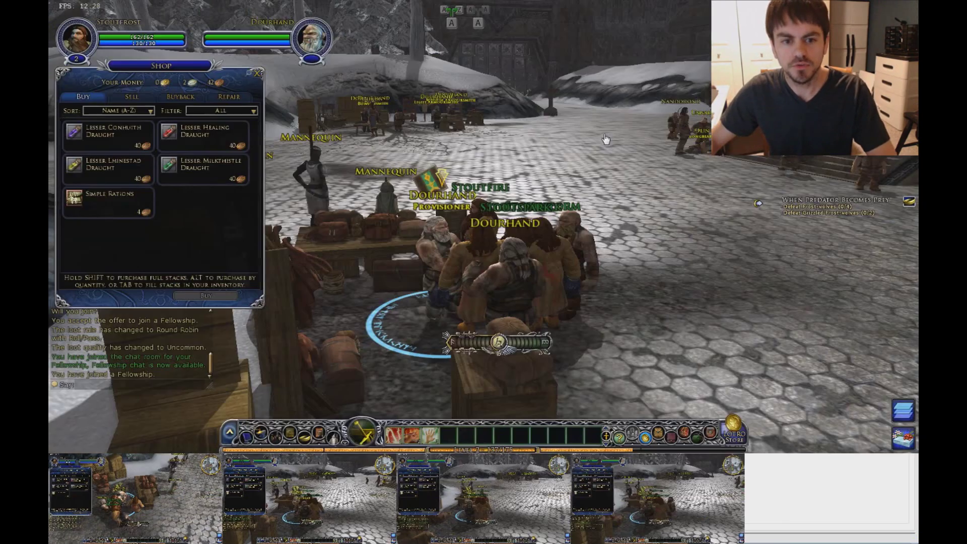
key(ctrl+alt+x)
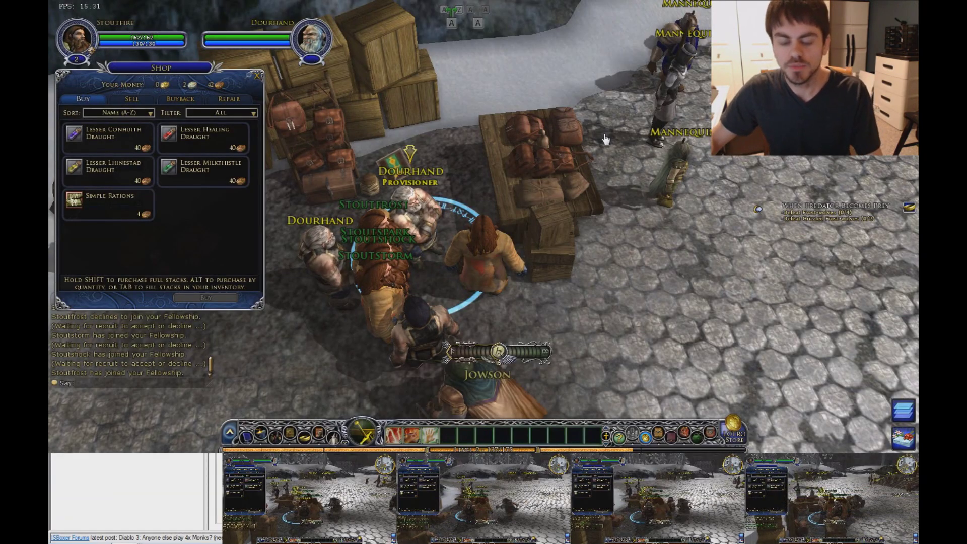
Close the shop in every game window and clear Stoutfire's target, leaving broadcasting off
key(Escape)
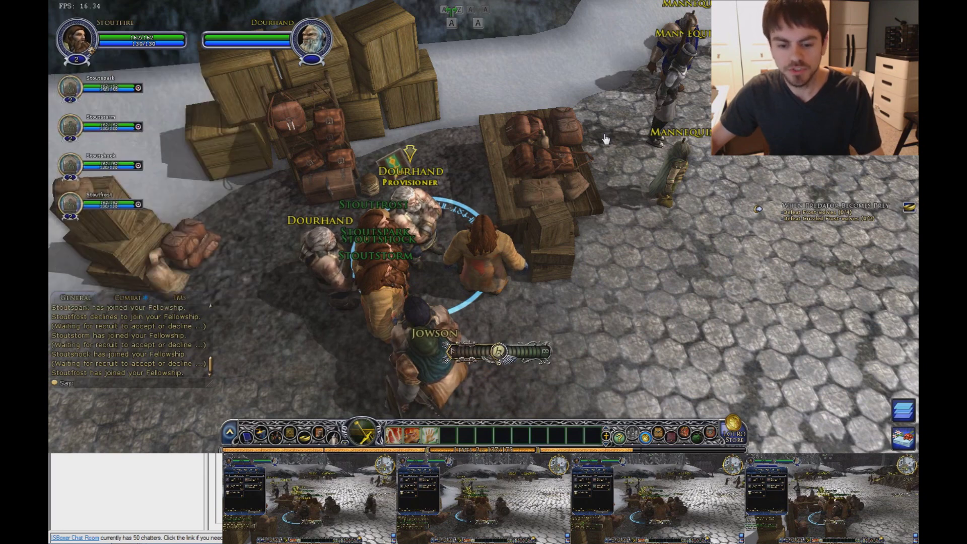
key(shift+alt+r)
key(F1)
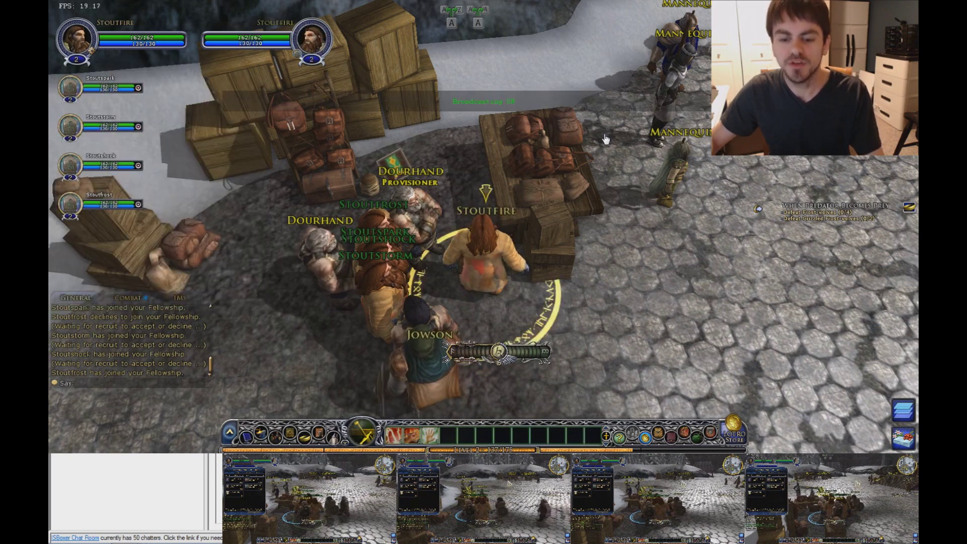
key(Escape)
key(Scroll_Lock)
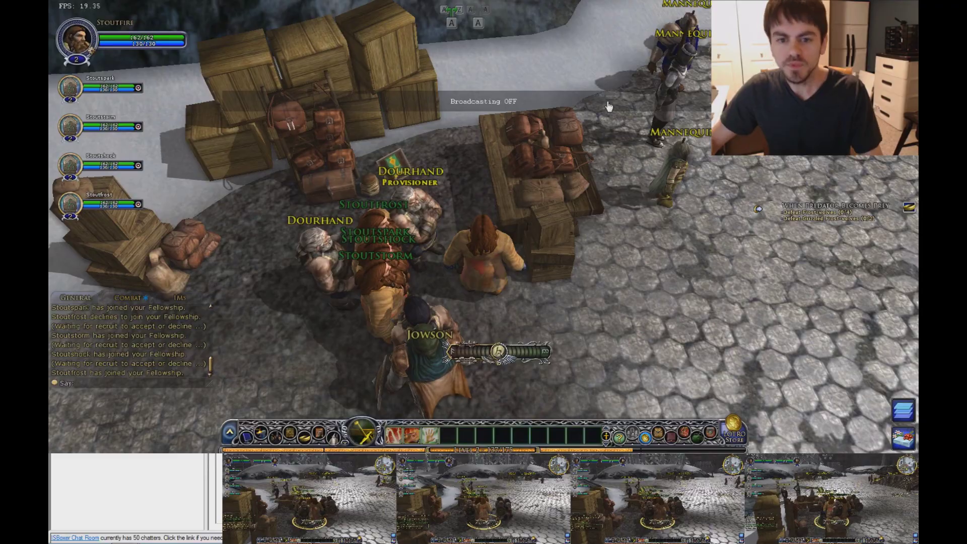
Lead the team away from the provisioner, past the mannequins and up the snowy slope towards the barghests
key(d)
key(w)
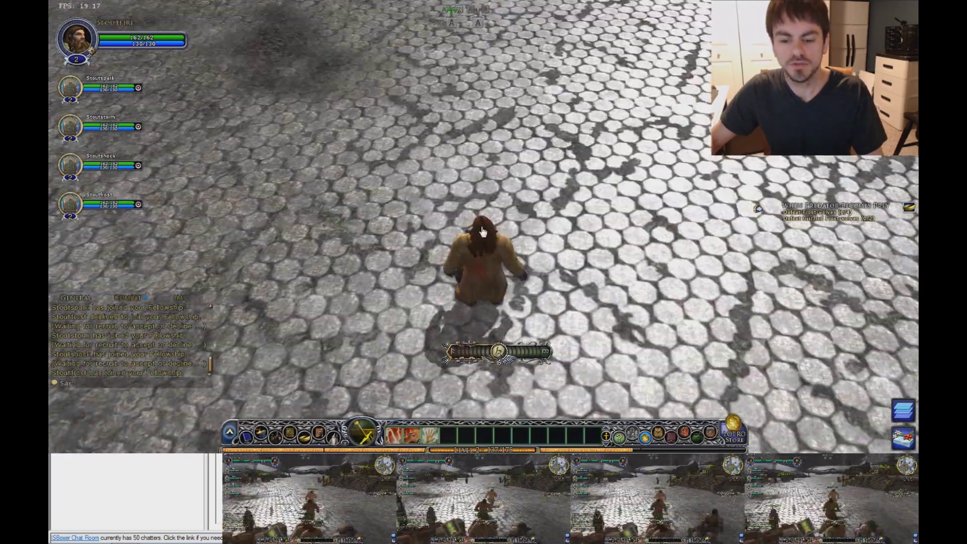
drag(486, 232, 406, 203)
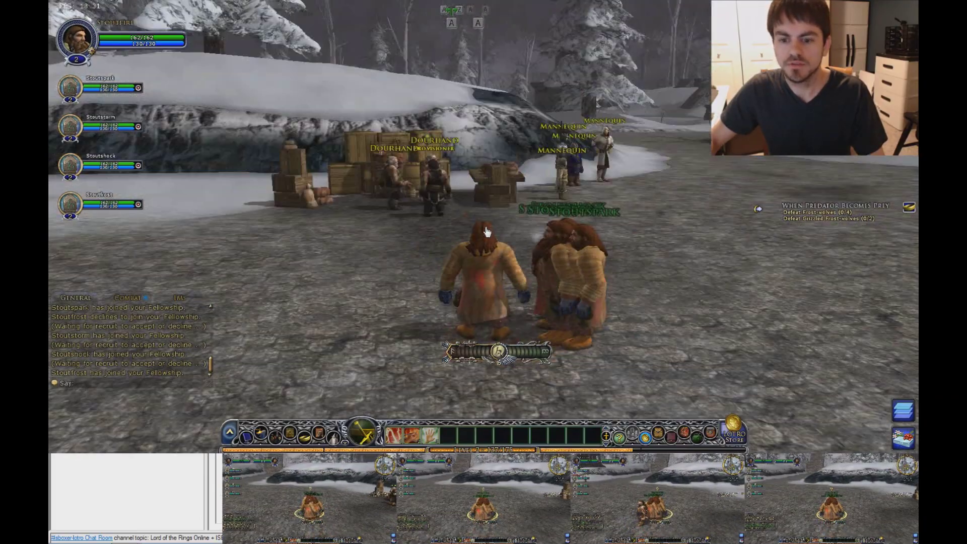
key(w)
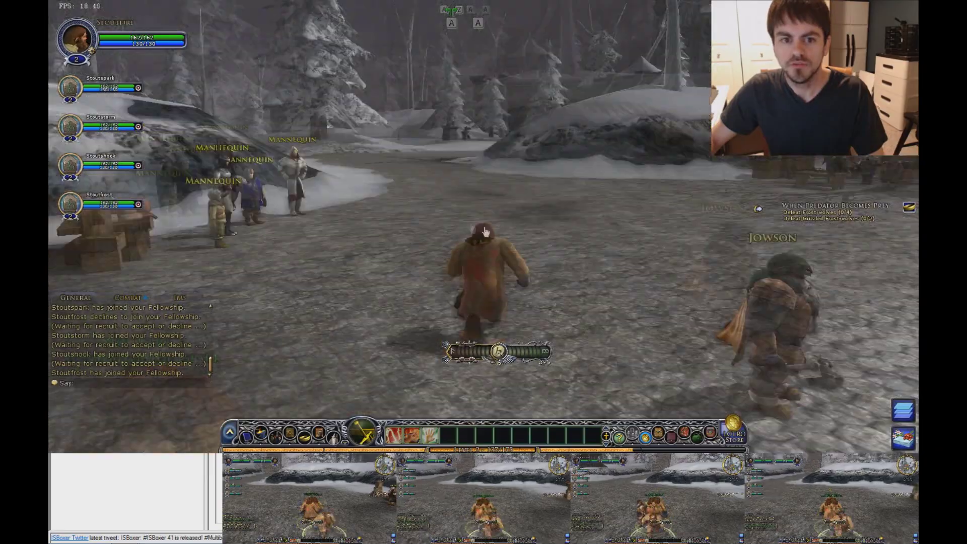
key(w)
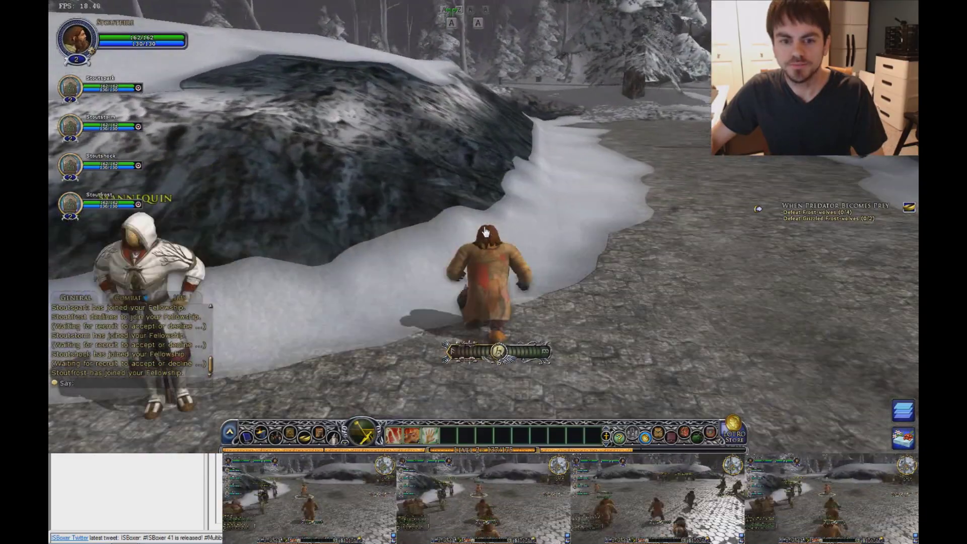
key(a)
key(w)
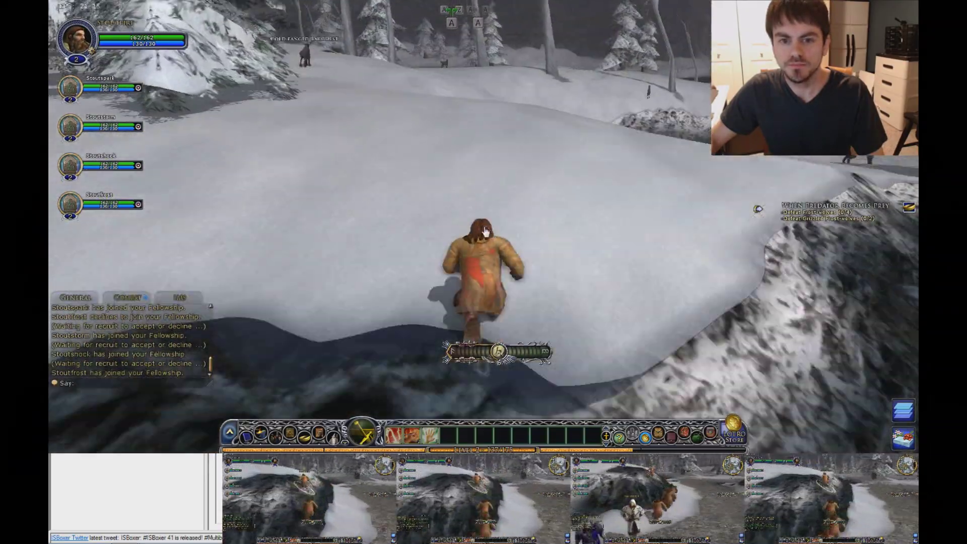
key(a)
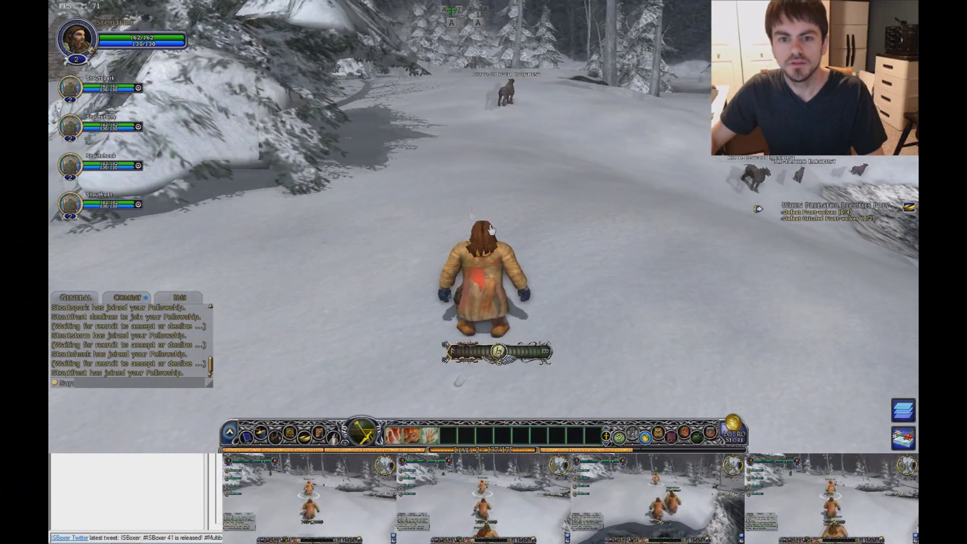
Target the Cold-fanged Barghest ahead, move within range, and attack it with Scribe's Spark on all characters
click(494, 101)
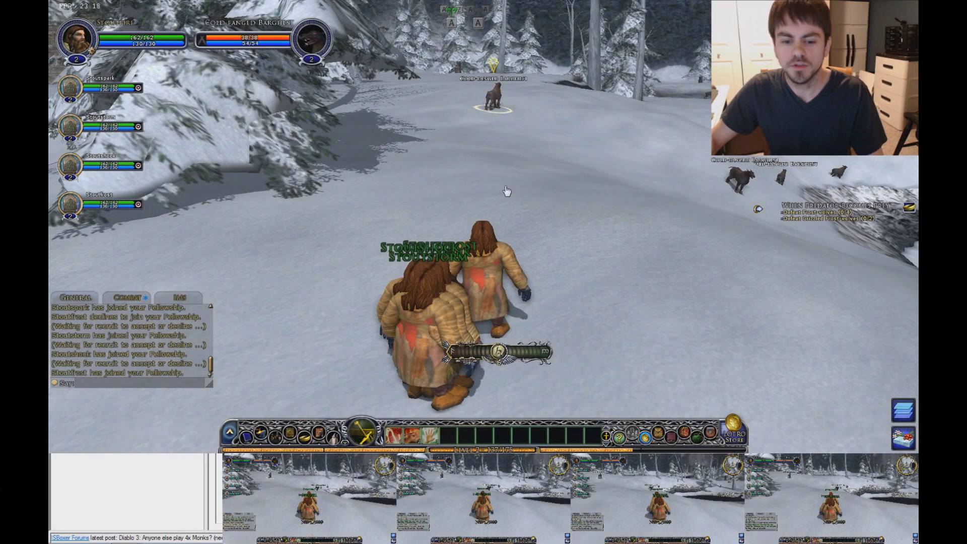
key(w)
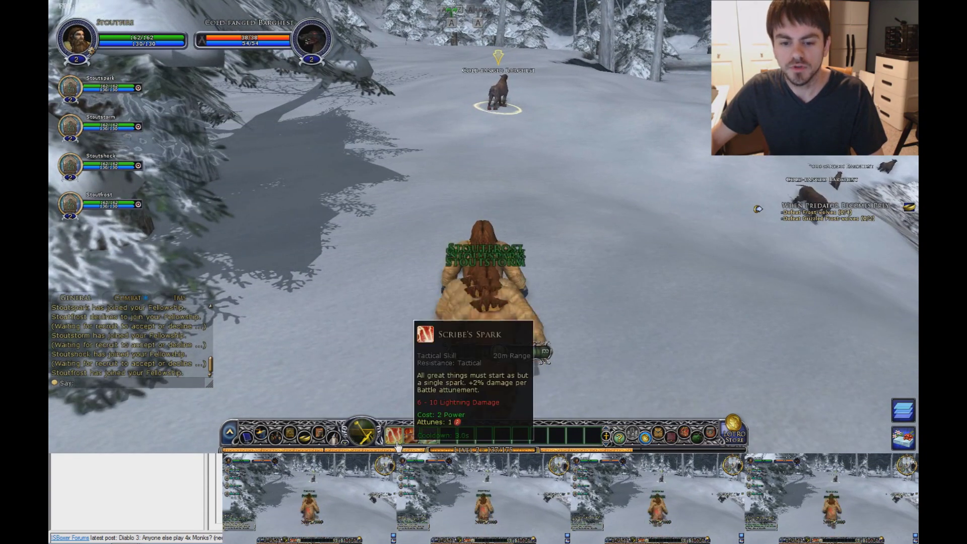
key(1)
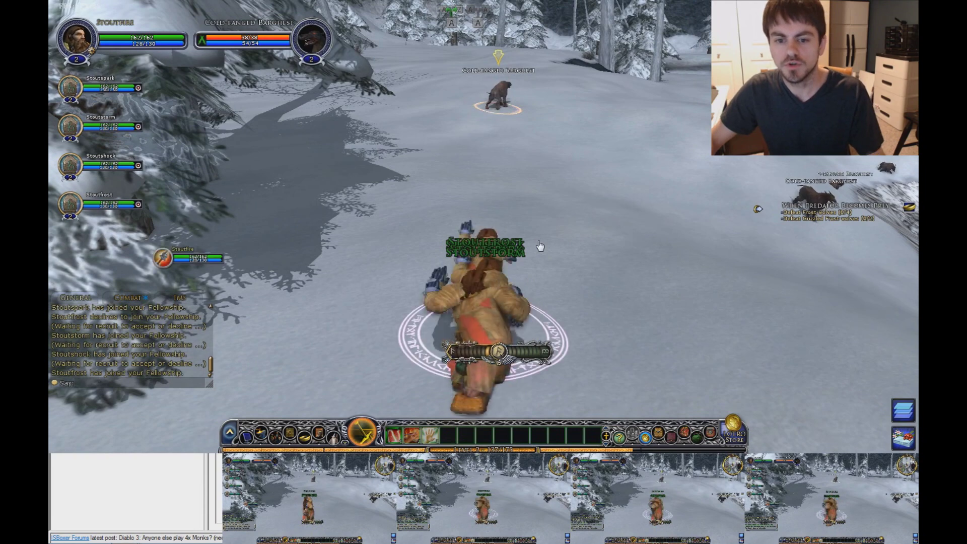
key(1)
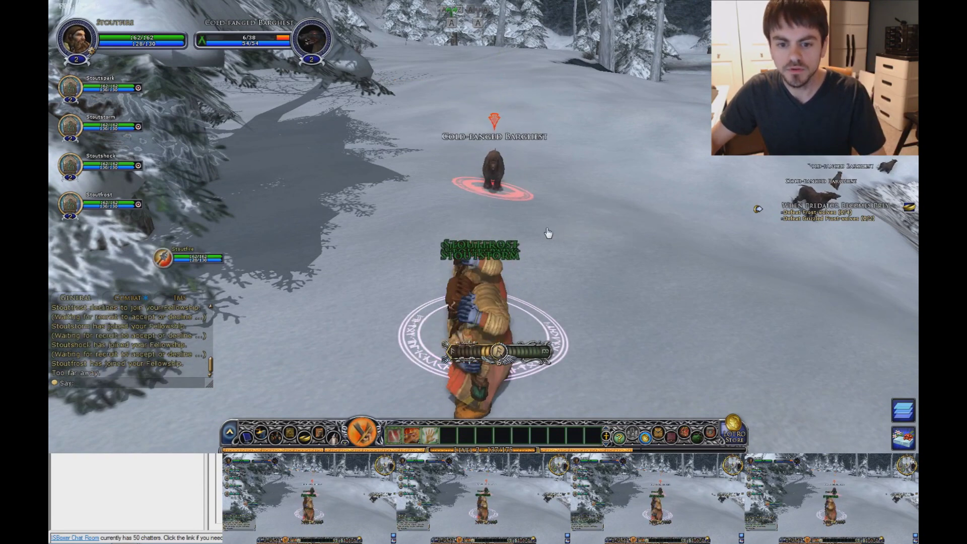
Lead the team down to the Cold-fanged Barghest near the dark pool, target it, and attack with Scribe's Spark on all characters
key(w)
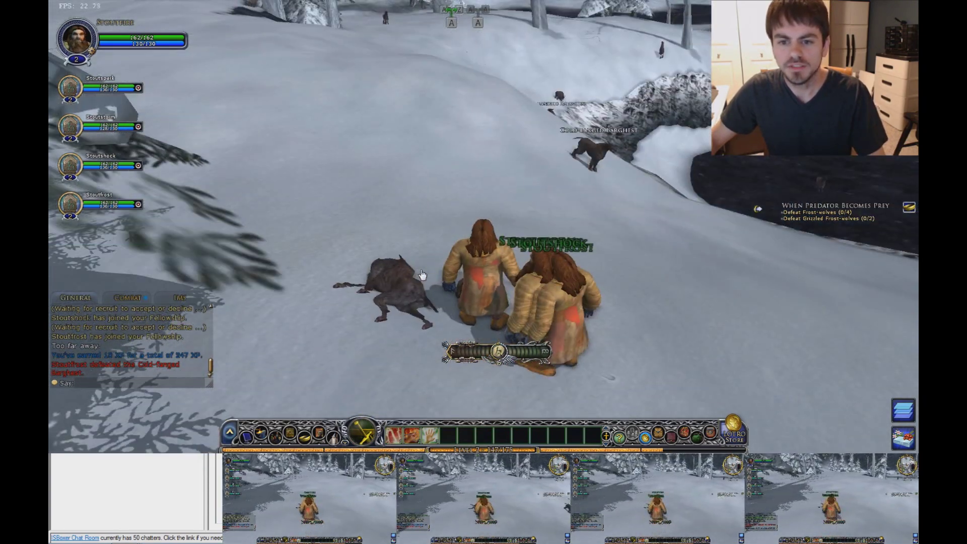
drag(539, 187, 485, 231)
key(w)
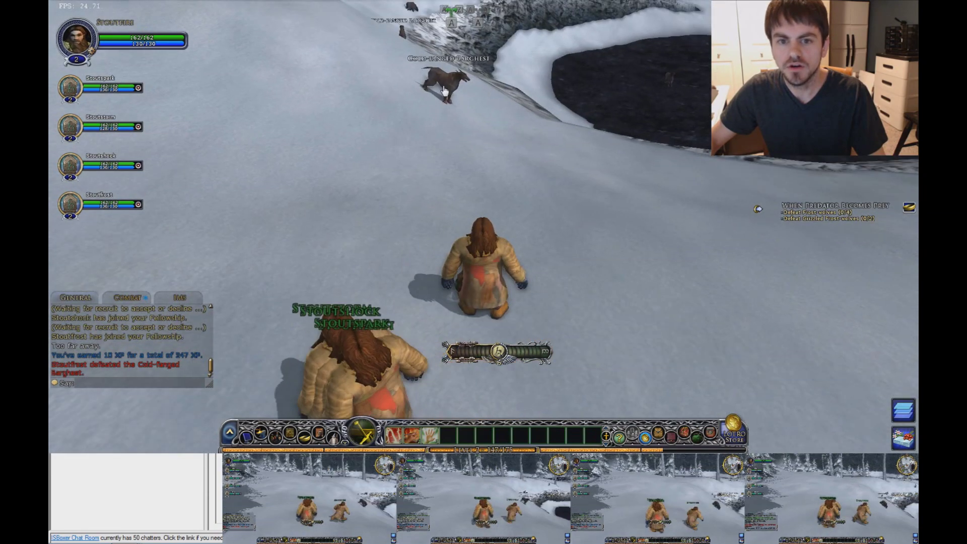
click(448, 87)
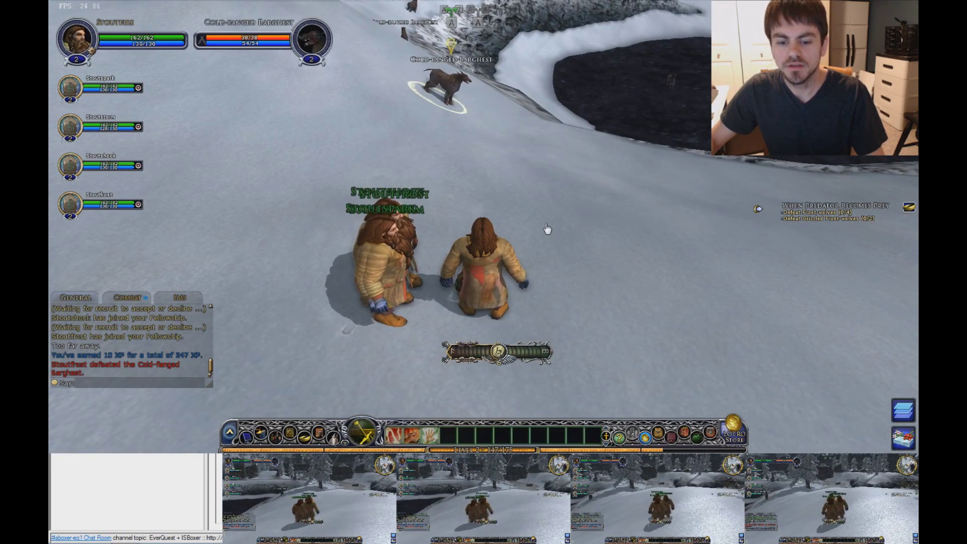
key(w)
drag(485, 228, 538, 210)
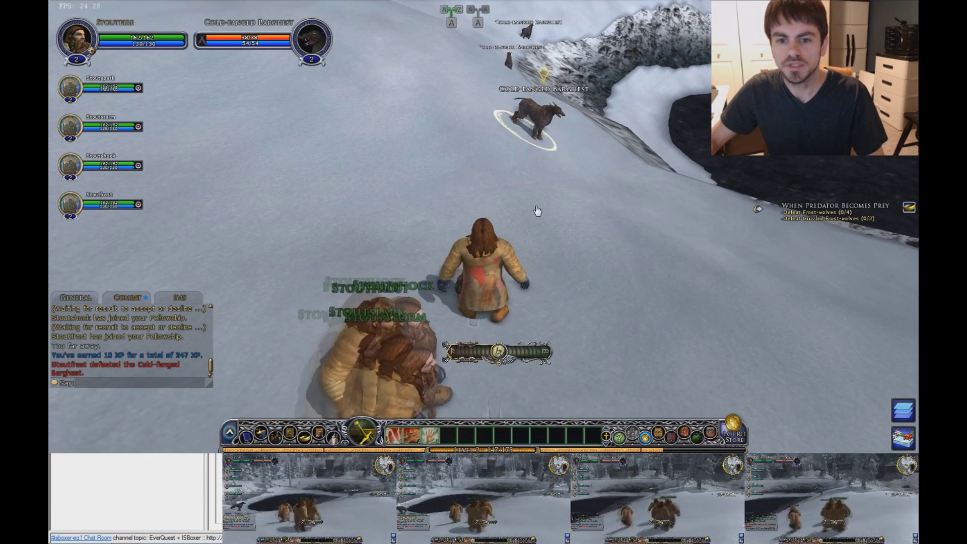
key(1)
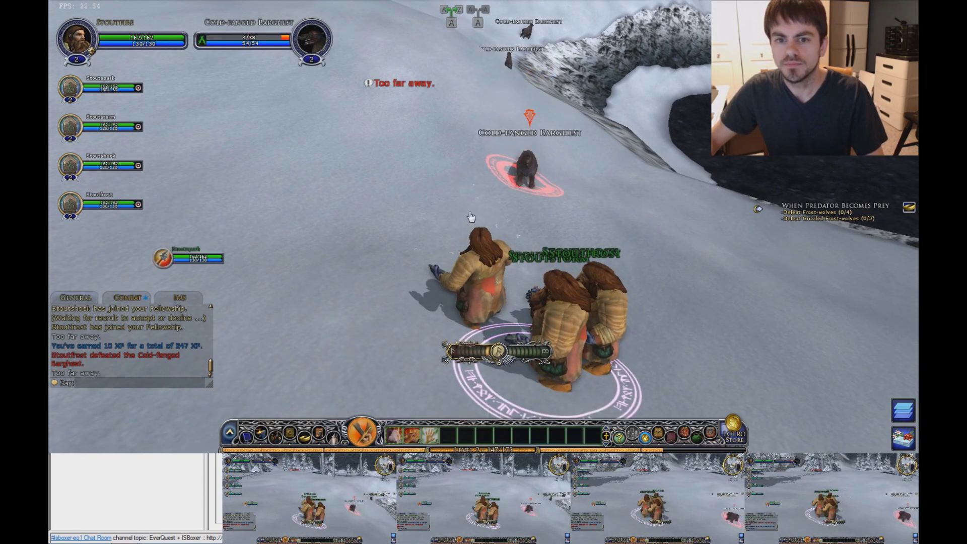
drag(470, 218, 488, 233)
key(1)
key(w)
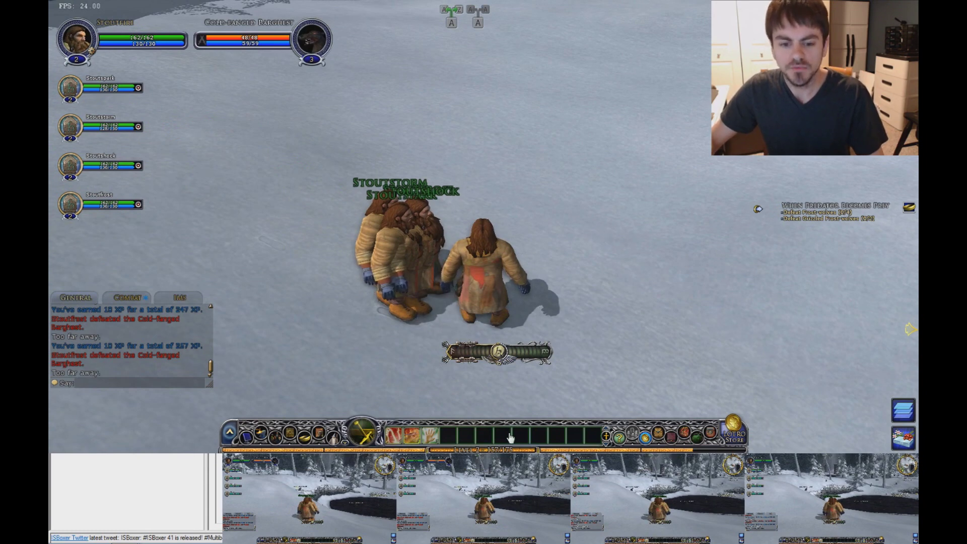
Bring the second and third characters' game windows into the main view and return to Stoutfire
key(ctrl+alt+2)
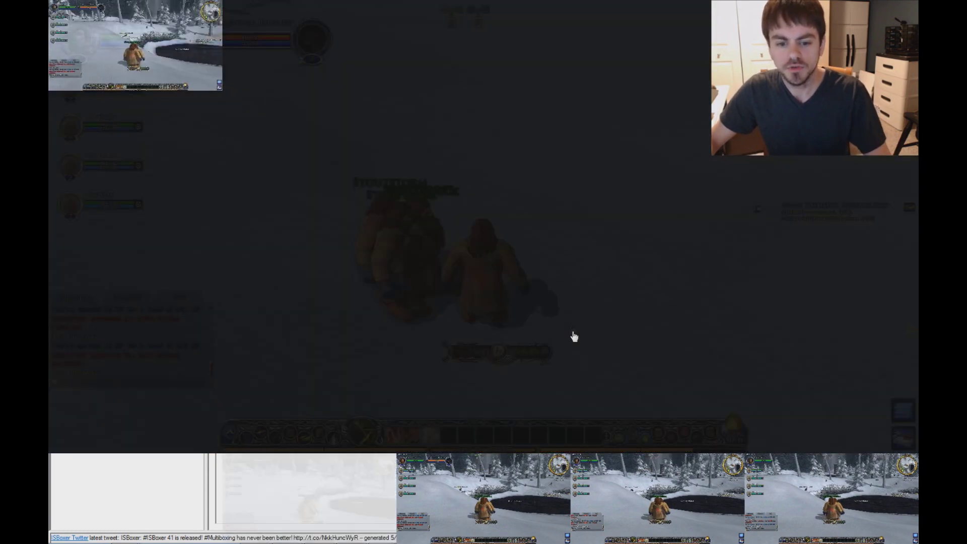
key(ctrl+alt+1)
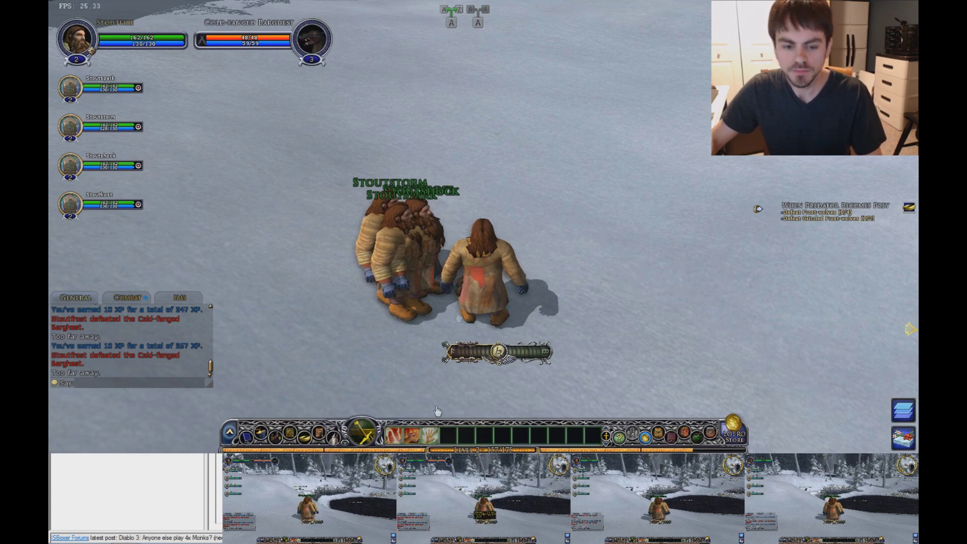
key(ctrl+alt+2)
key(ctrl+alt+3)
key(ctrl+alt+1)
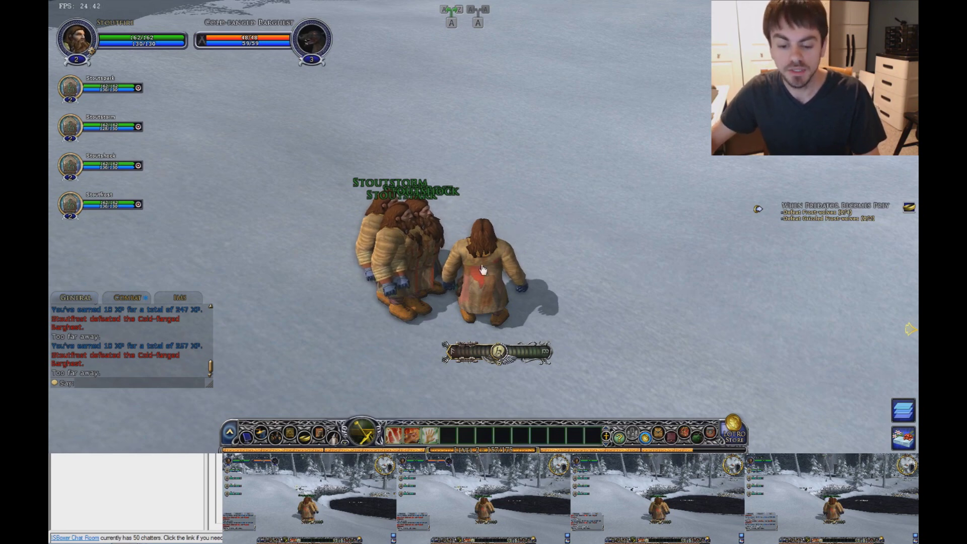
Turn the team back towards the open snowfield, target the Cold-fanged Barghest there, and attack with Scribe's Spark on all characters
drag(527, 254, 485, 231)
key(w)
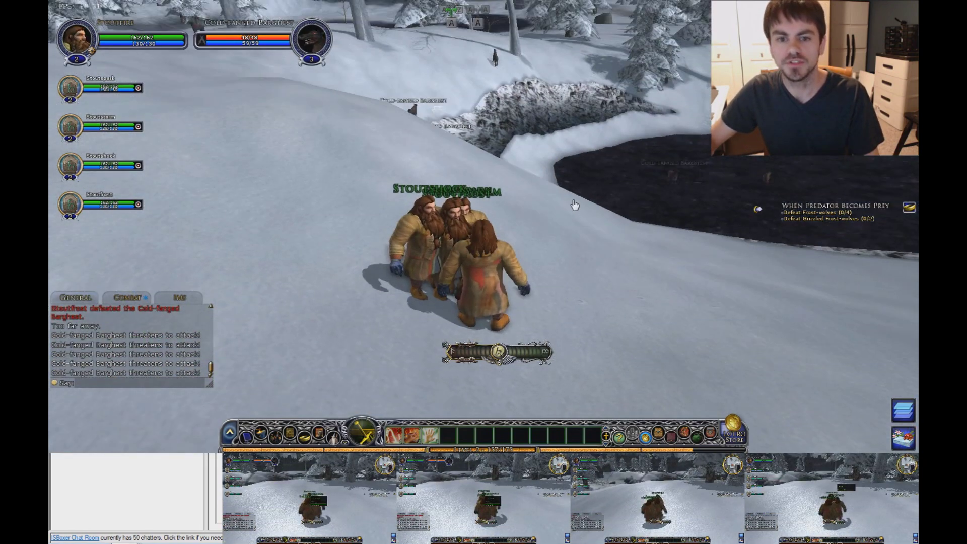
drag(581, 190, 486, 232)
key(w)
click(392, 139)
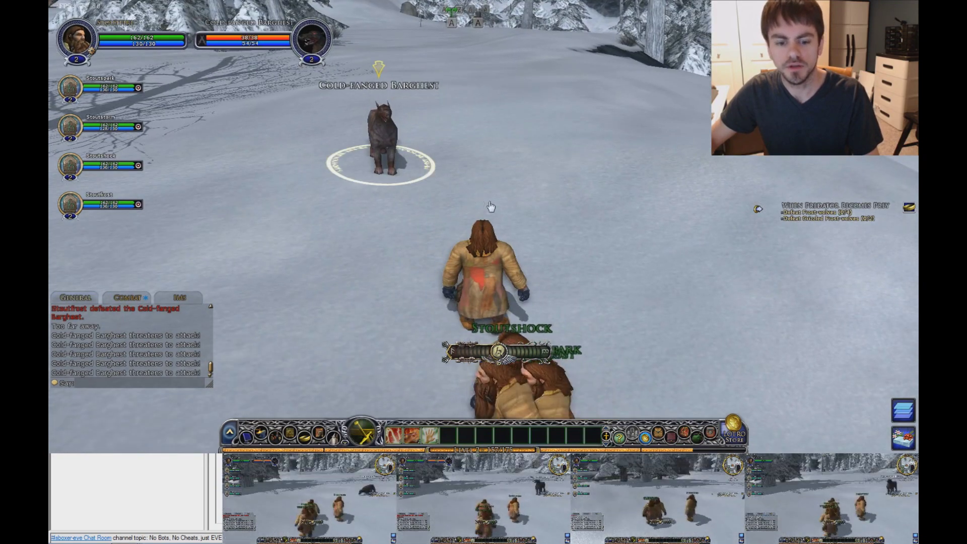
key(1)
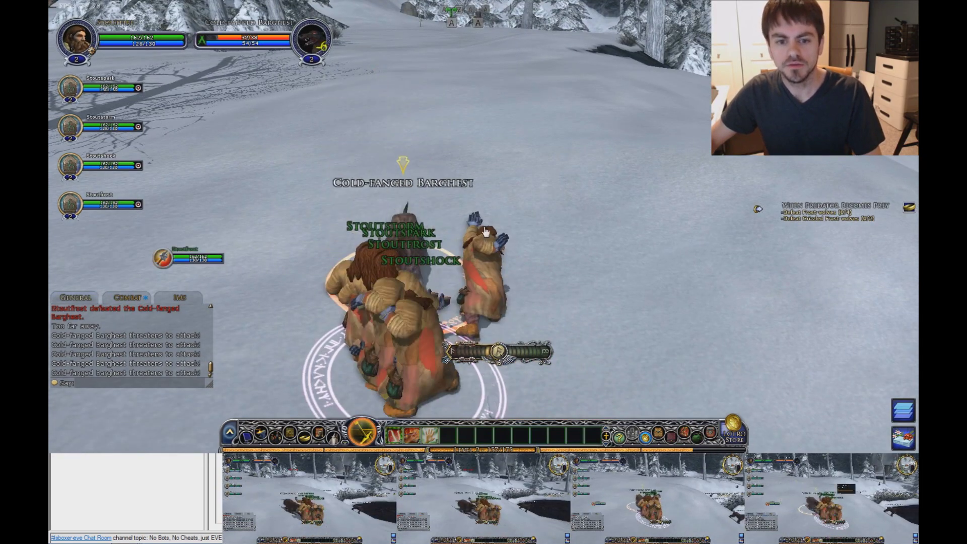
drag(551, 196, 613, 204)
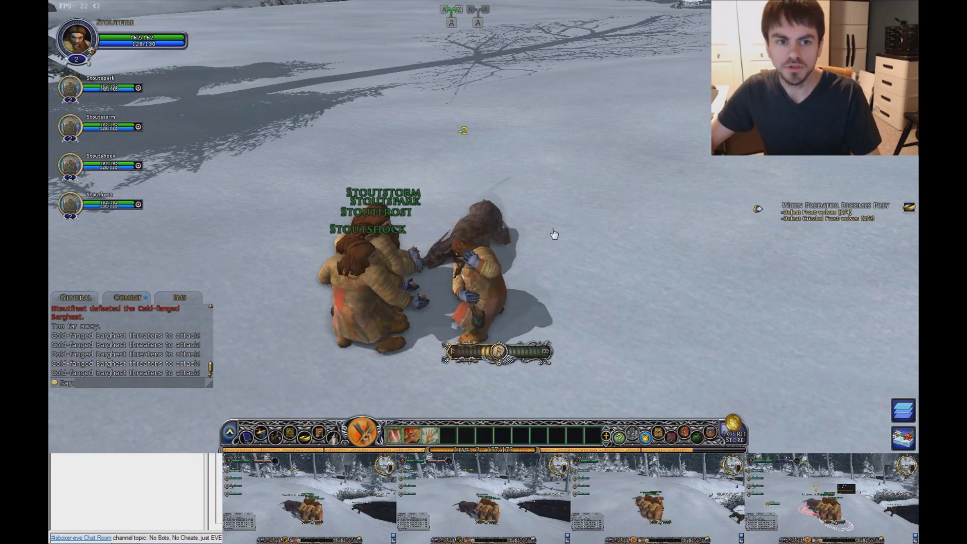
key(1)
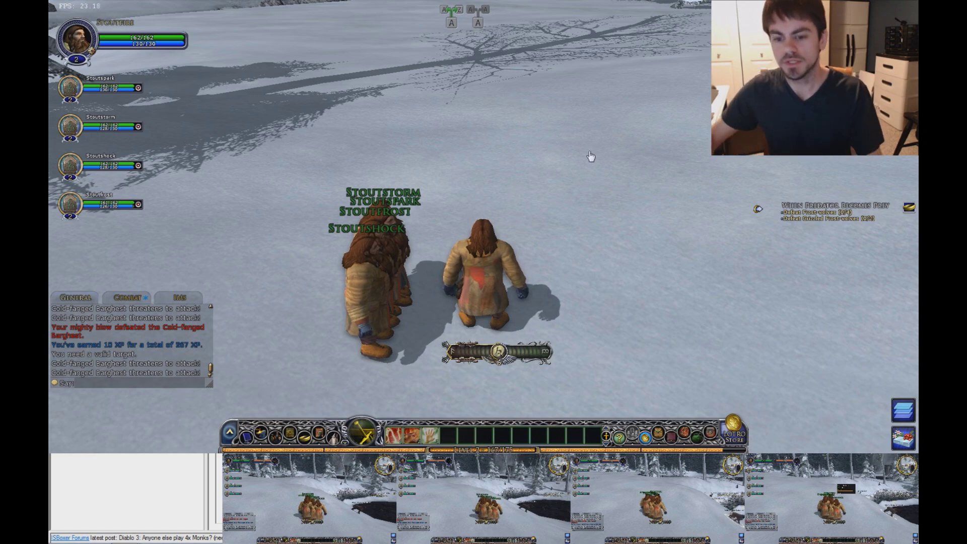
Cycle the main view through the other characters' game windows, including Stoutshock's, and return to Stoutfire
key(ctrl+alt+x)
key(ctrl+alt+x)
key(ctrl+alt+x)
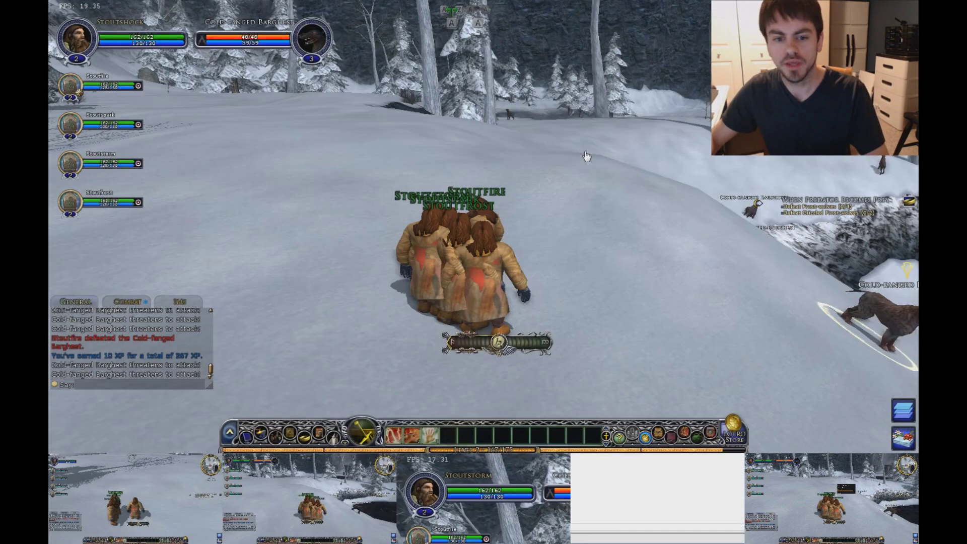
key(ctrl+alt+x)
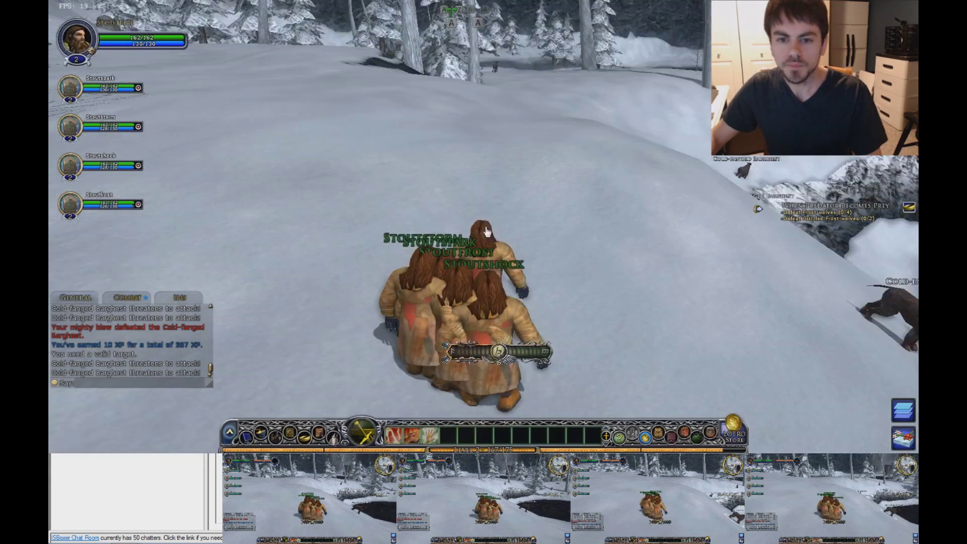
Lead the team off the snowy slope onto the paved road and turn towards the town square
key(d)
key(w)
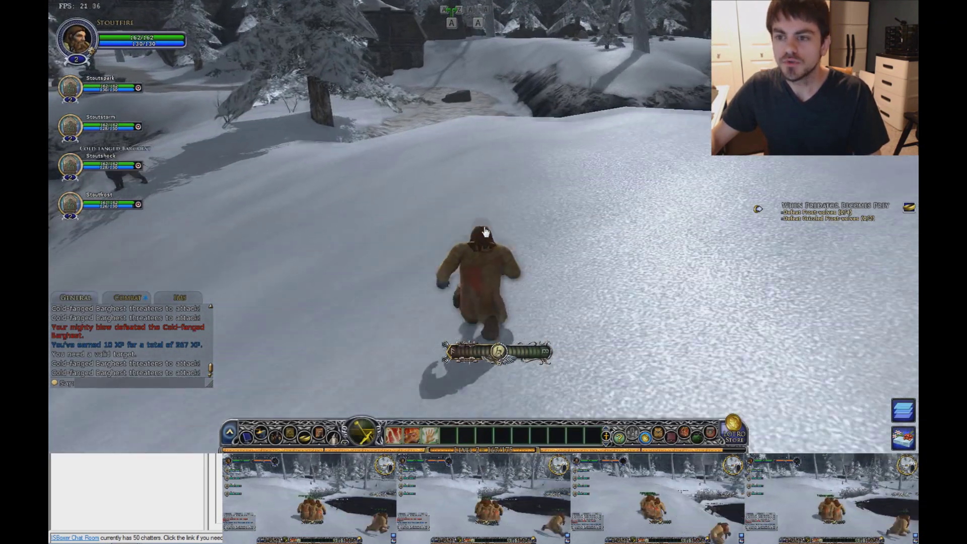
key(w)
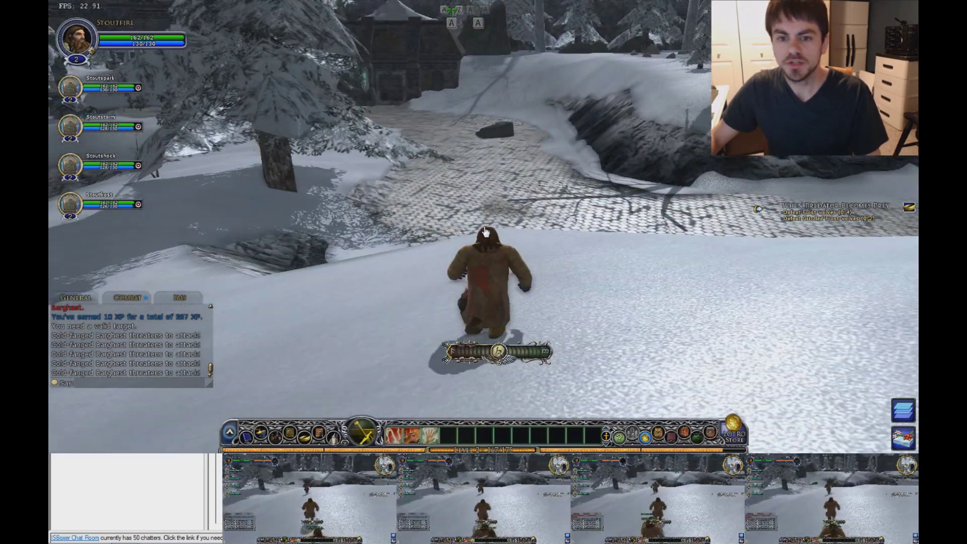
key(w)
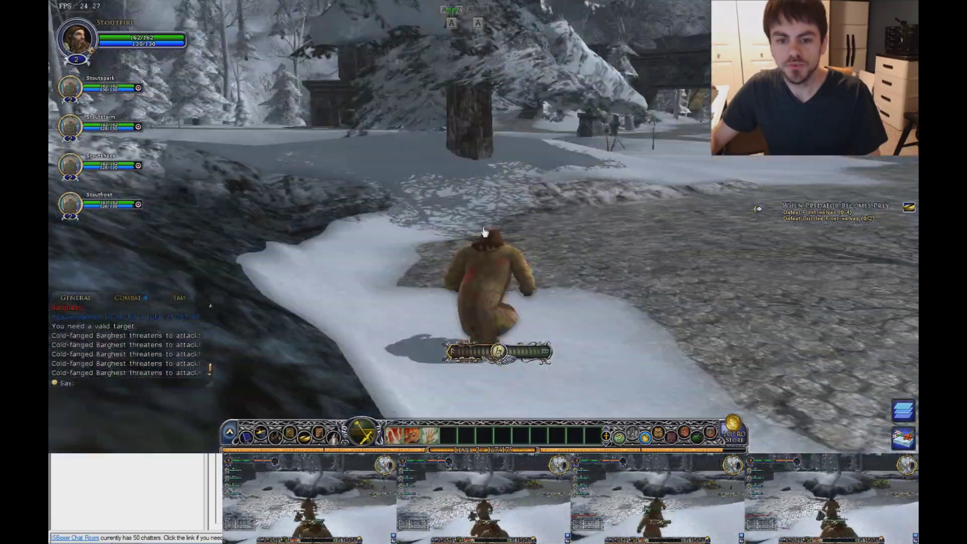
key(w)
key(d)
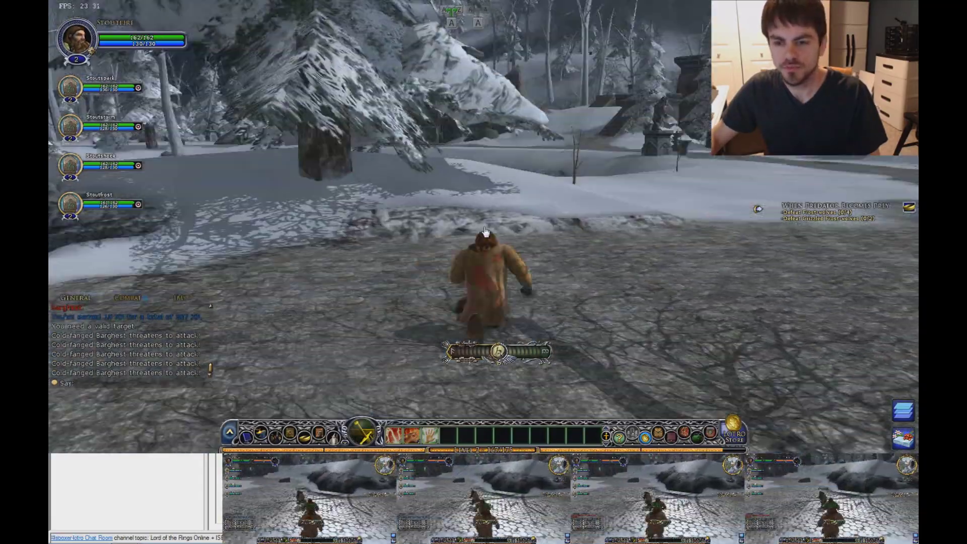
key(d)
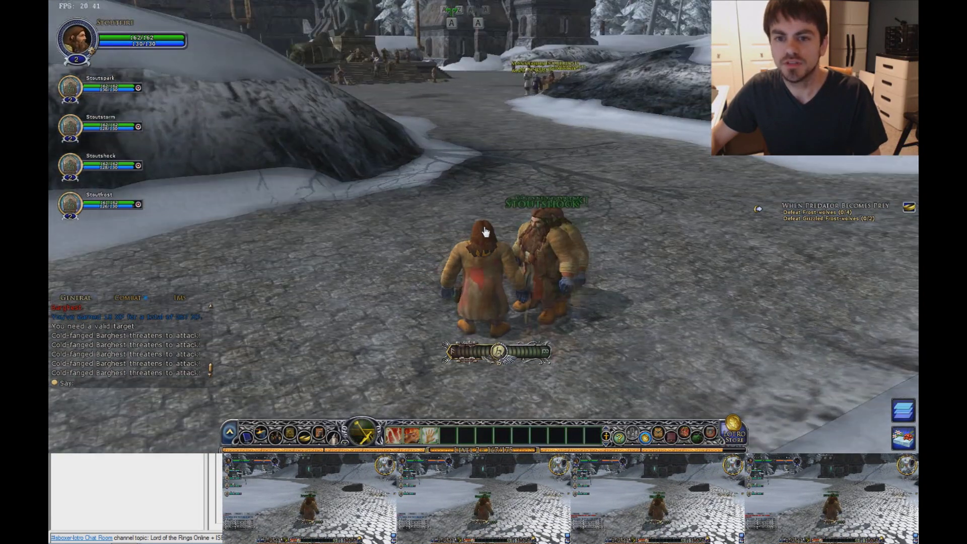
Run along the paved road into Frerin's Court with the team following, and turn Stoutfire around on the square
key(w)
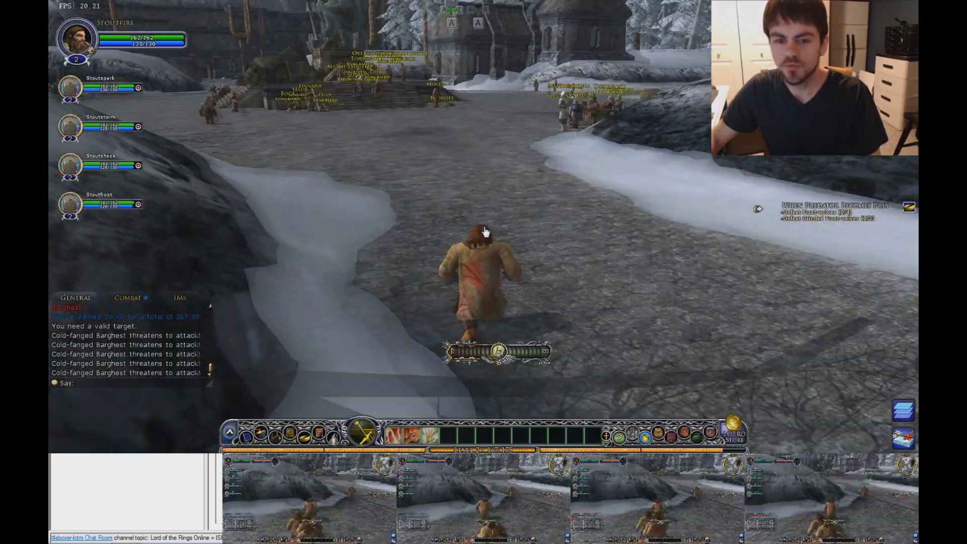
key(w)
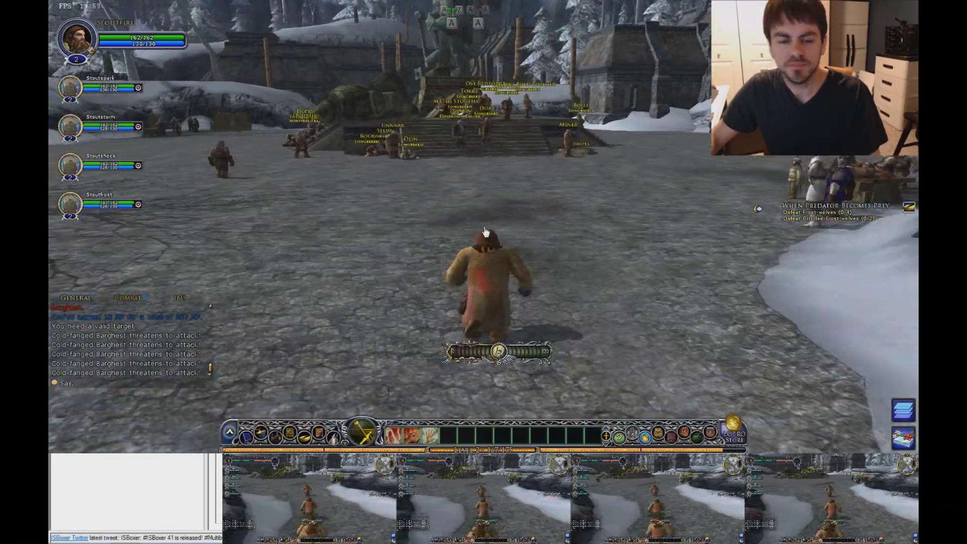
key(w)
key(a)
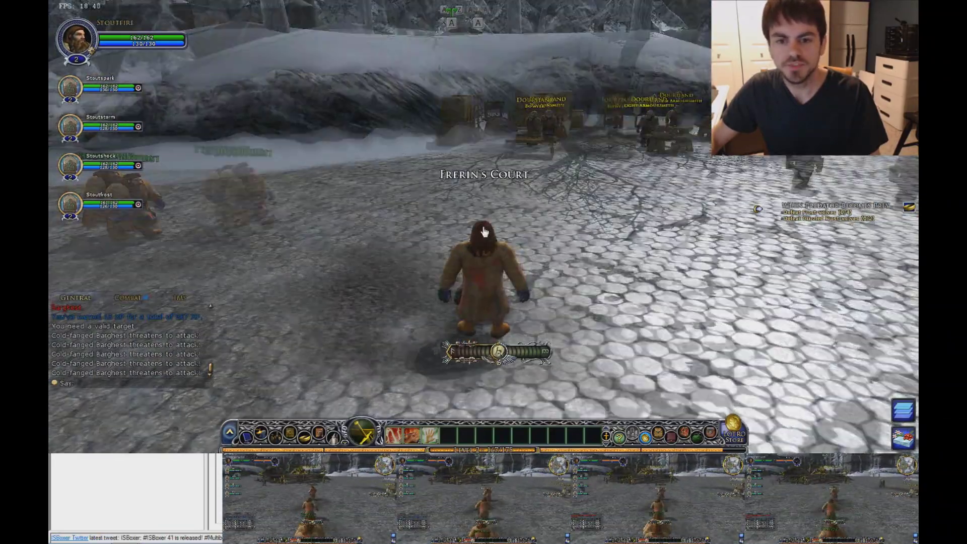
key(a)
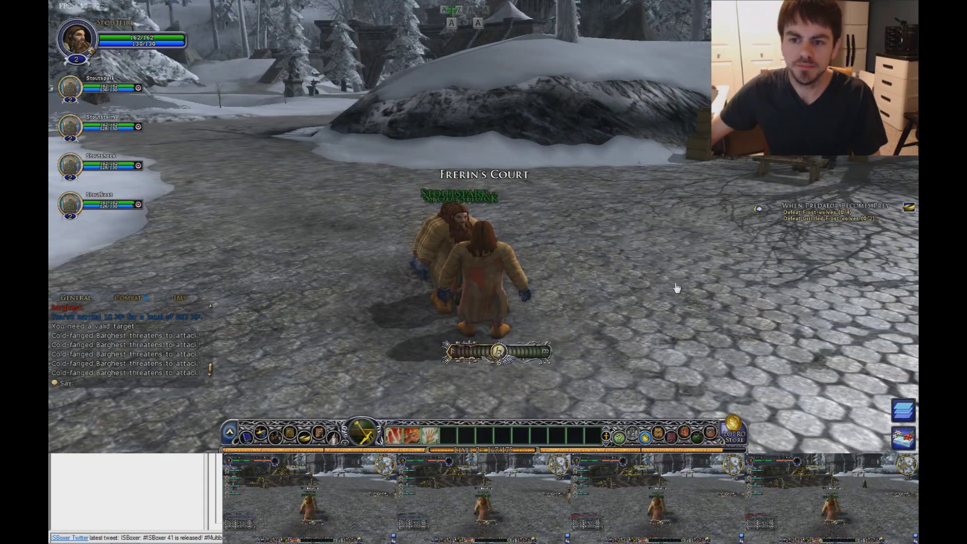